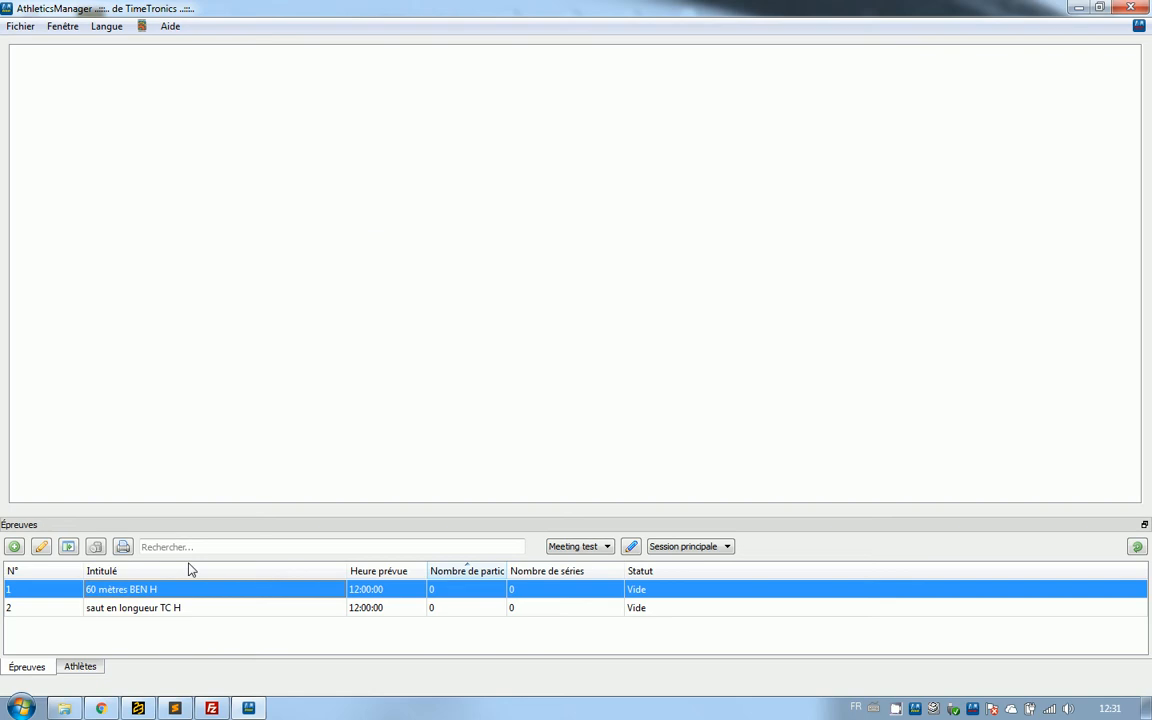
Open the 60 mètres BEN H event from the event list.
double_click(181, 596)
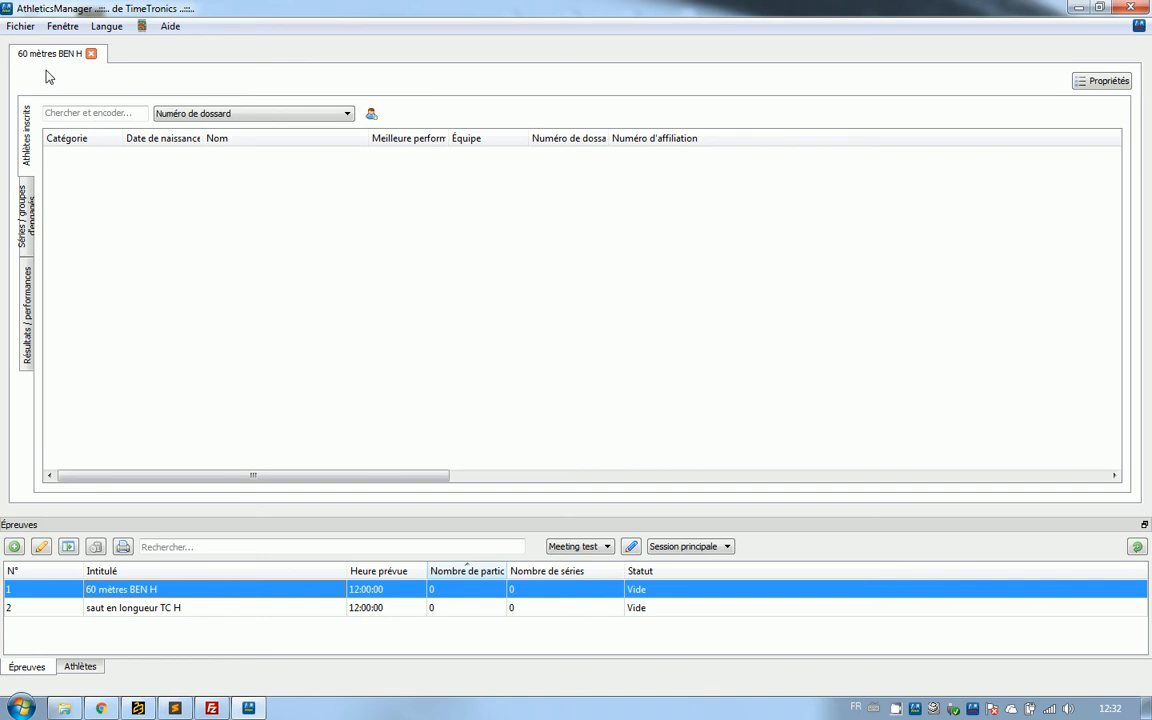
Open the saut en longueur TC H event alongside, switch between both open events, and close the long jump again.
left_click(170, 613)
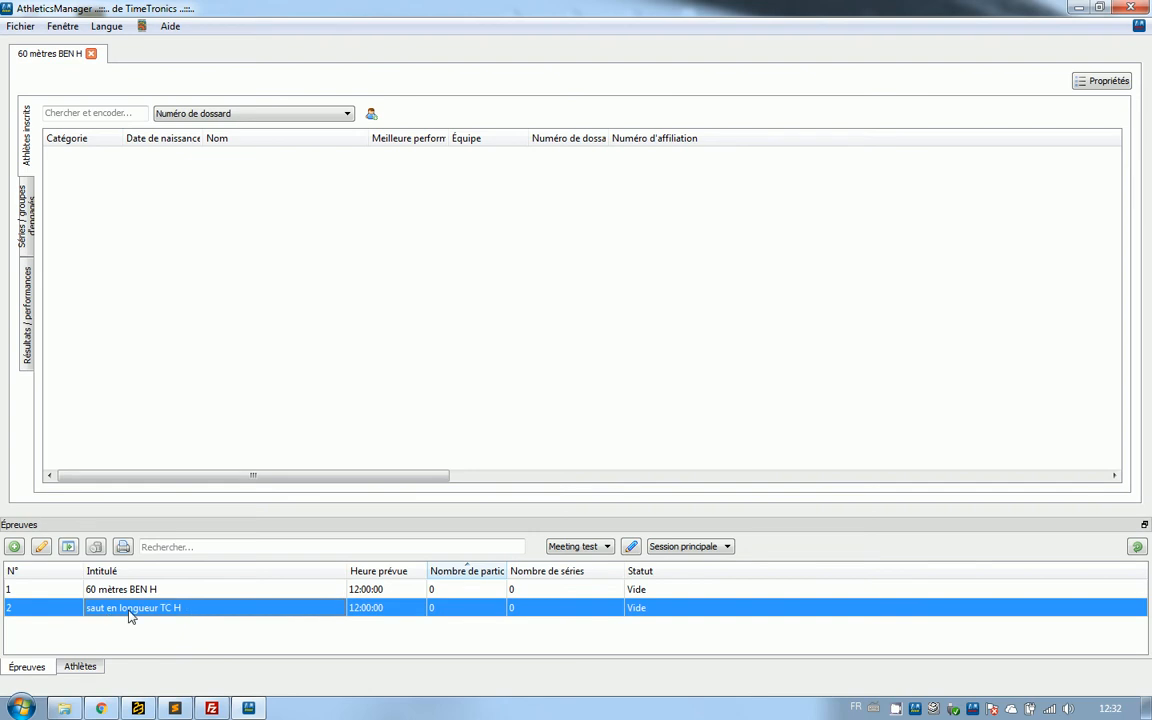
double_click(128, 610)
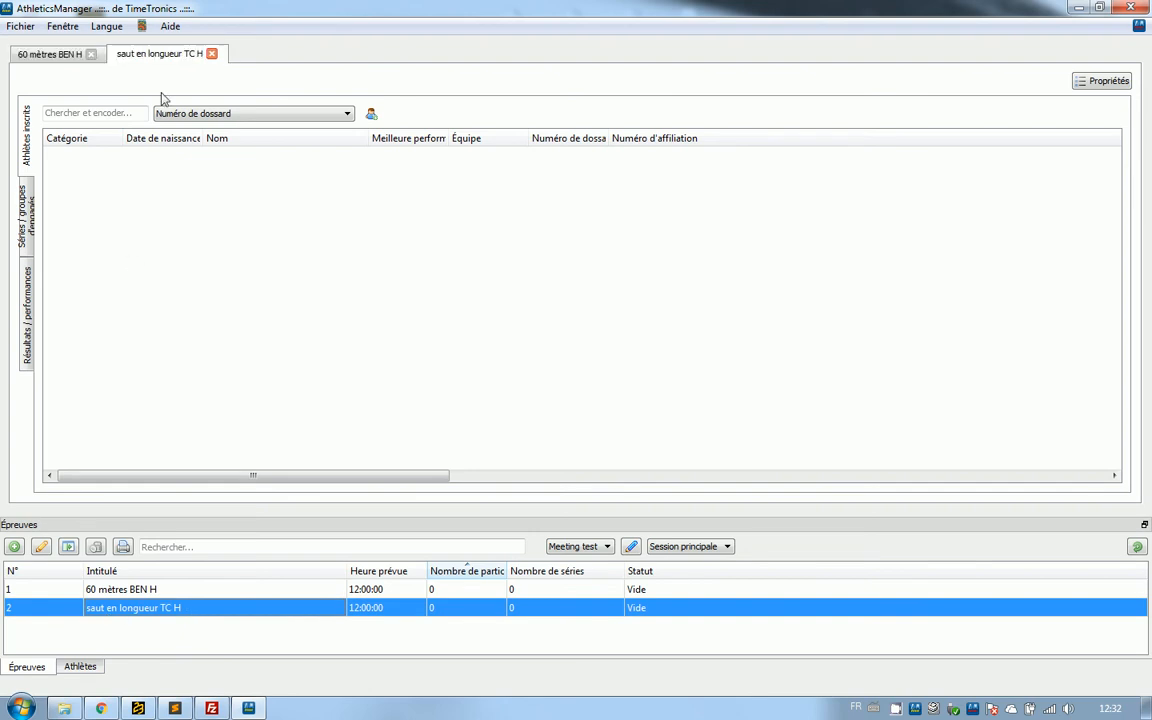
left_click(49, 57)
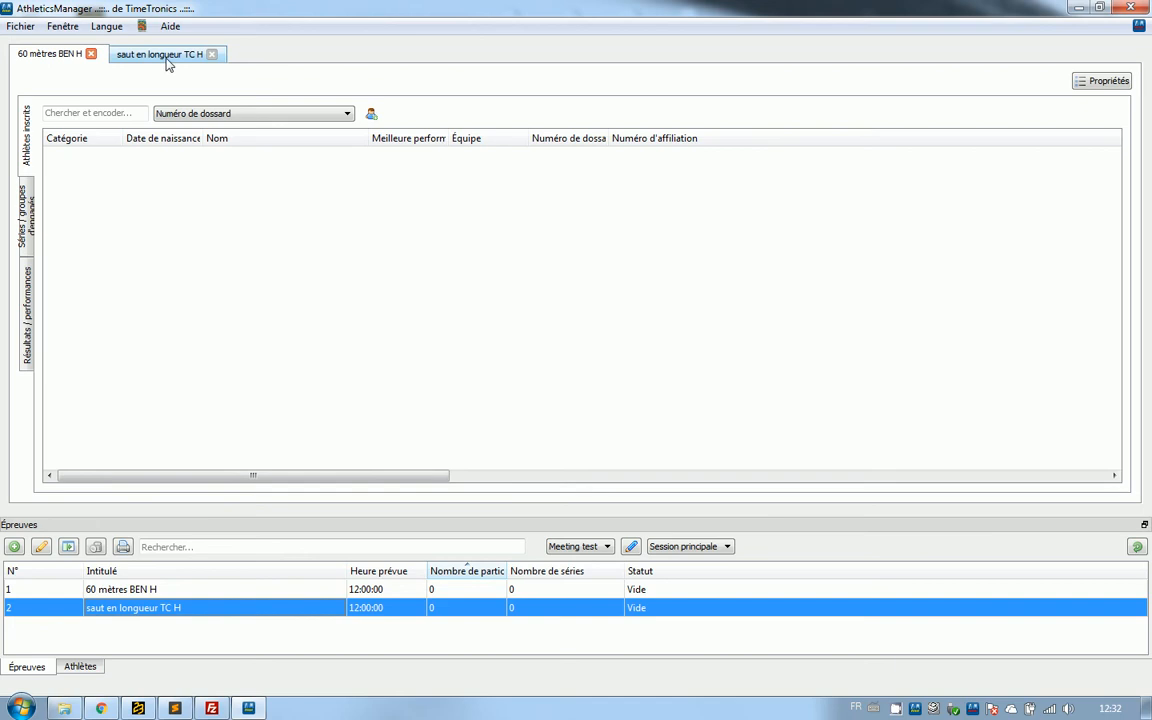
left_click(152, 58)
left_click(47, 59)
left_click(136, 60)
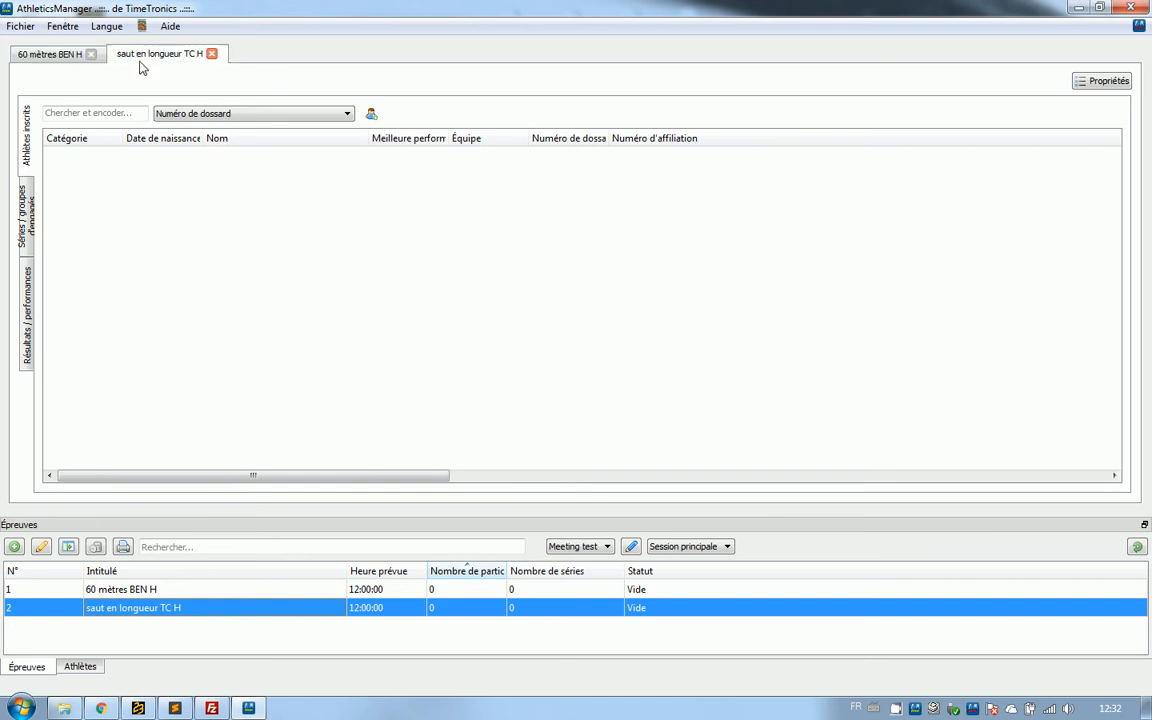
left_click(47, 57)
left_click(160, 56)
left_click(211, 54)
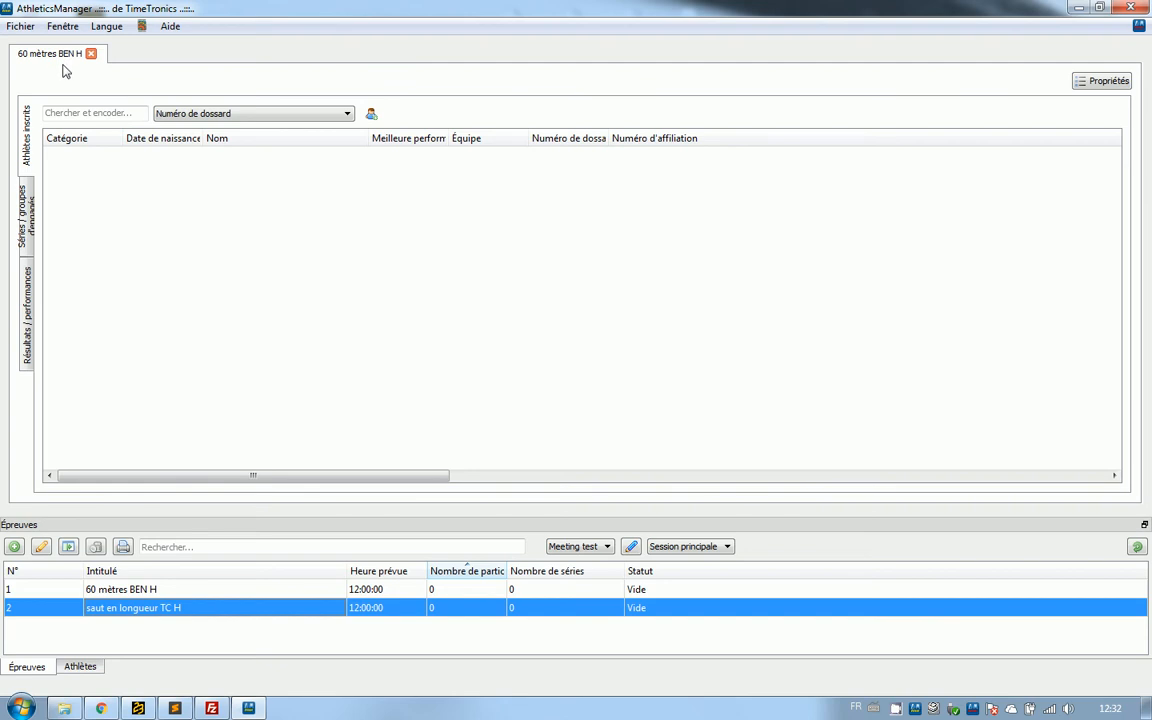
Search athletes by Numéro de dossard and register bib 112 in the 60 mètres BEN H event.
left_click(165, 113)
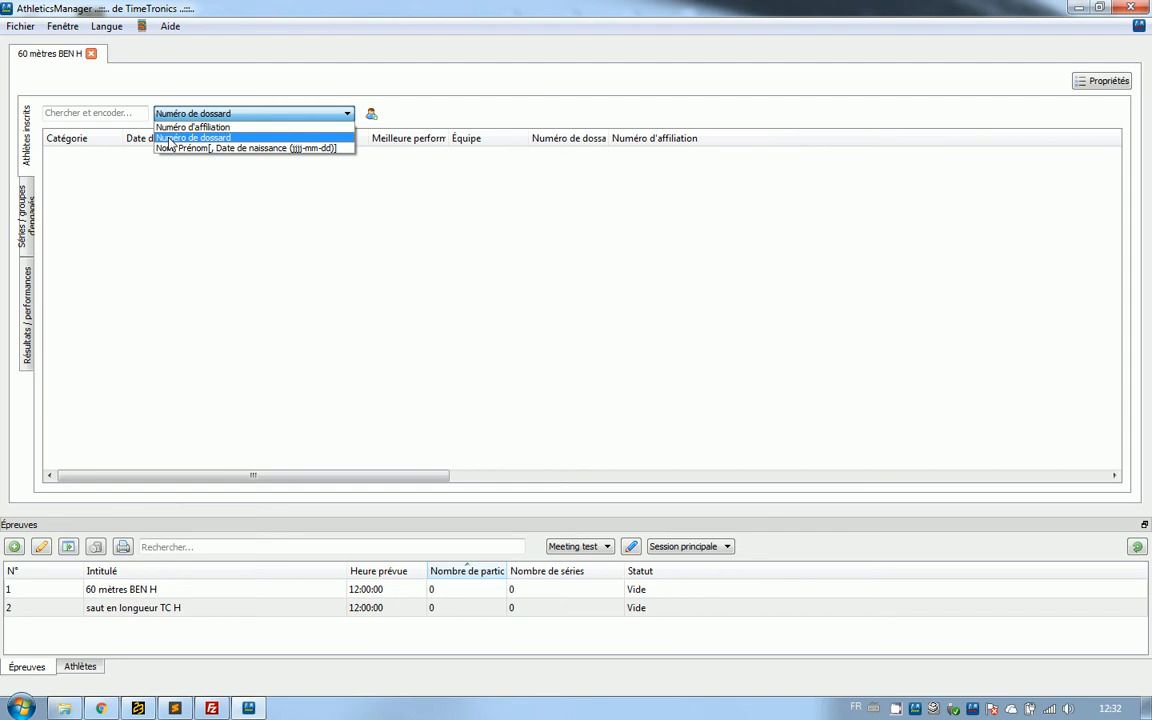
left_click(236, 139)
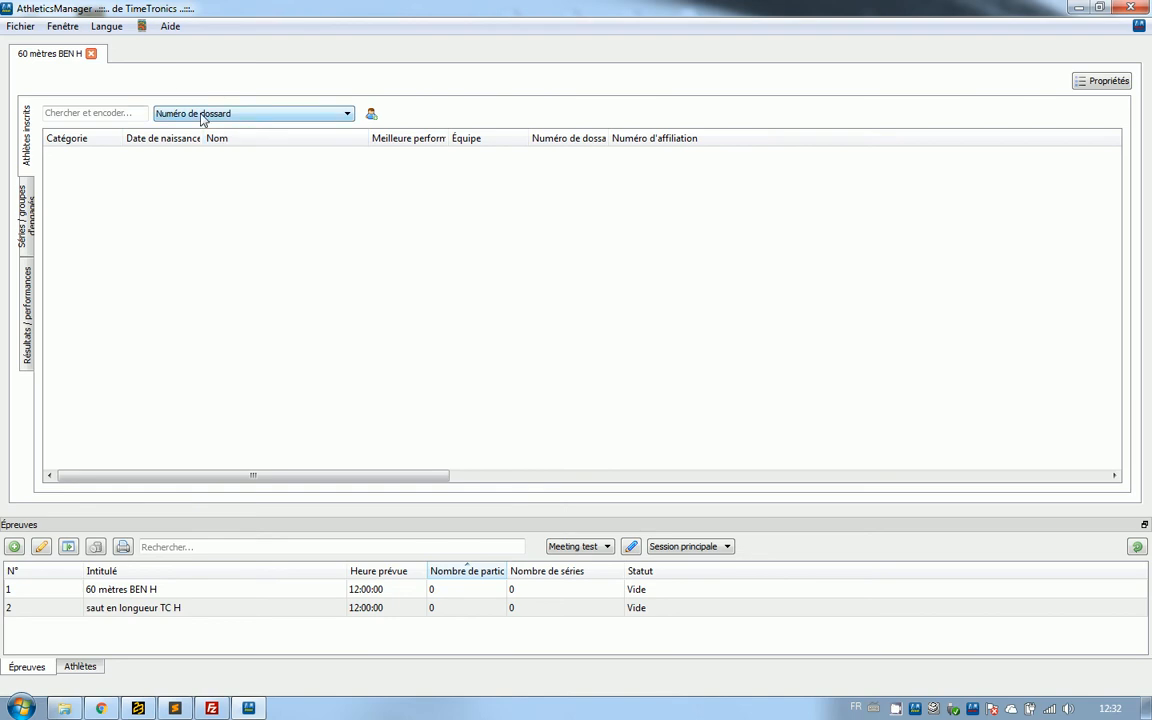
left_click(126, 112)
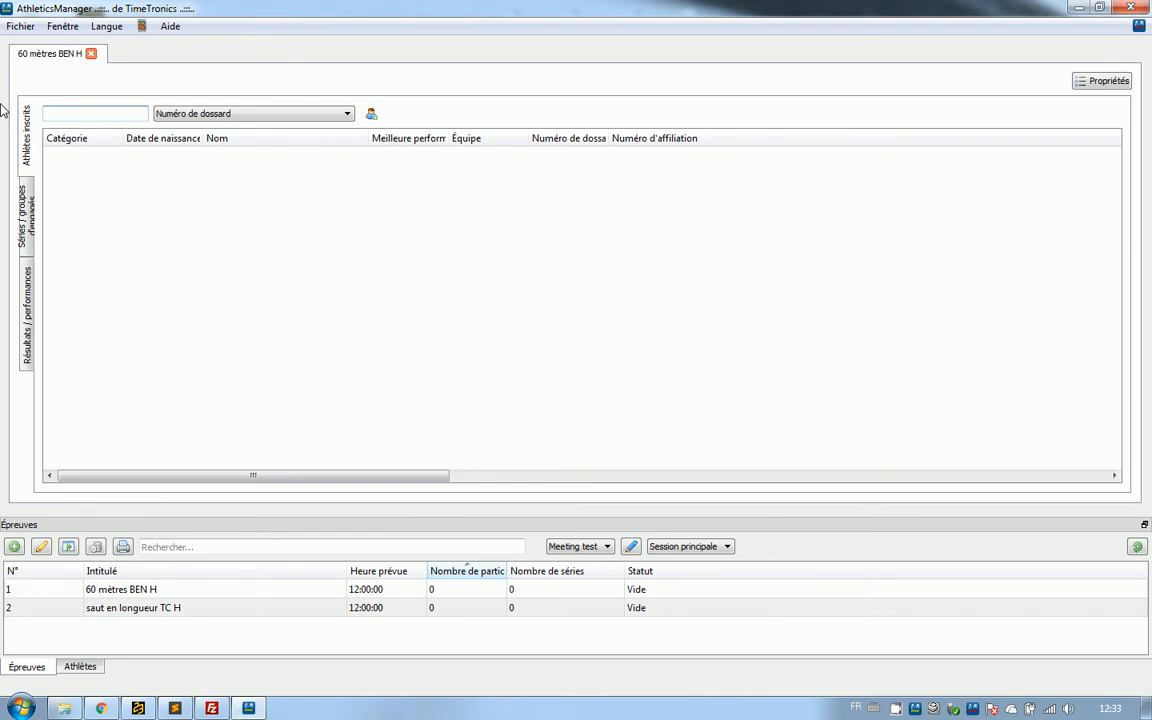
type("112")
key("Return")
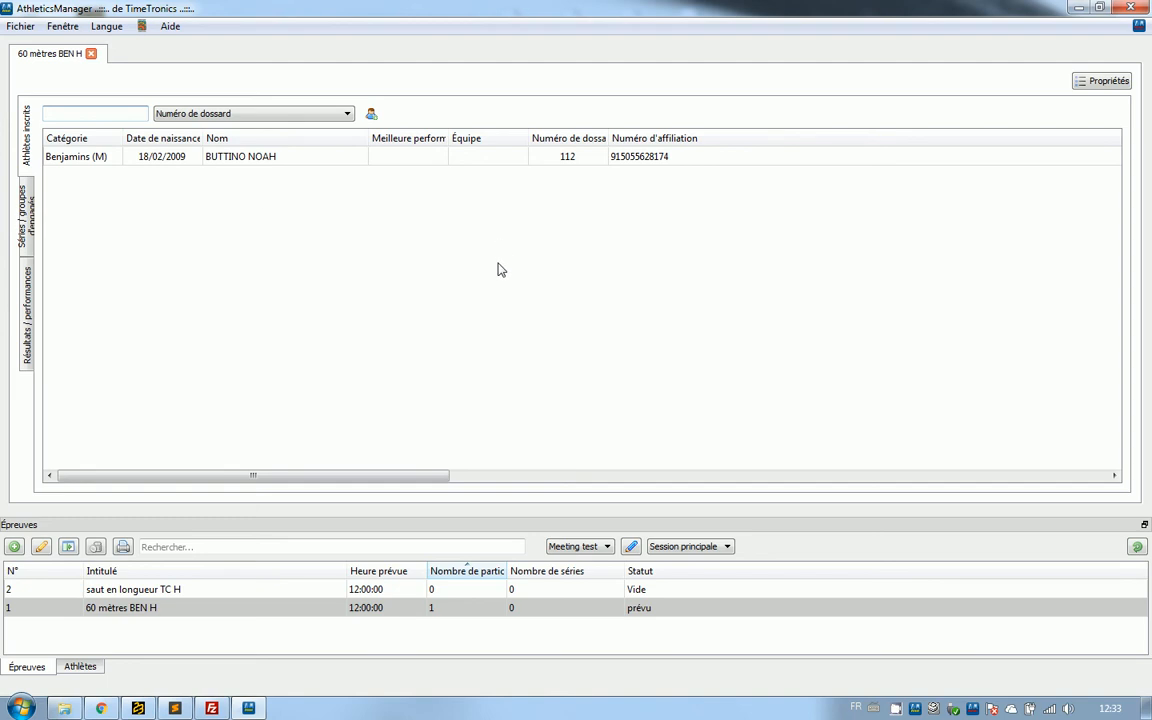
Set the best performance of the athlete with bib 112 to 11.21.
left_click(418, 160)
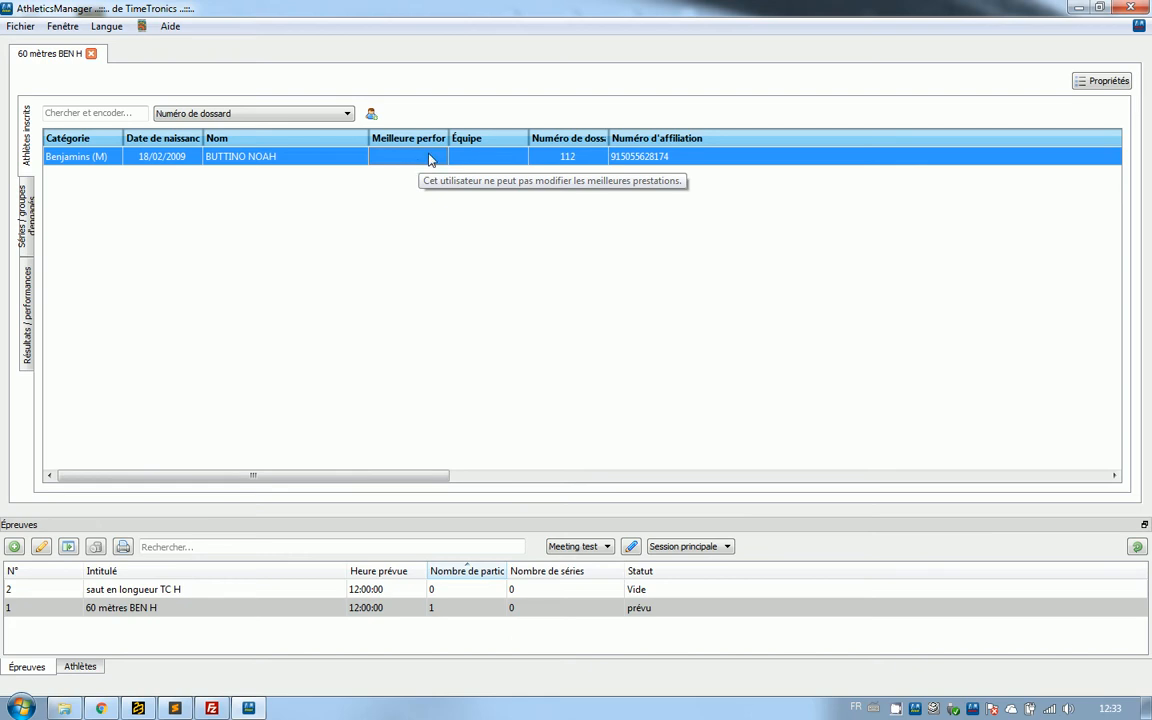
type("11")
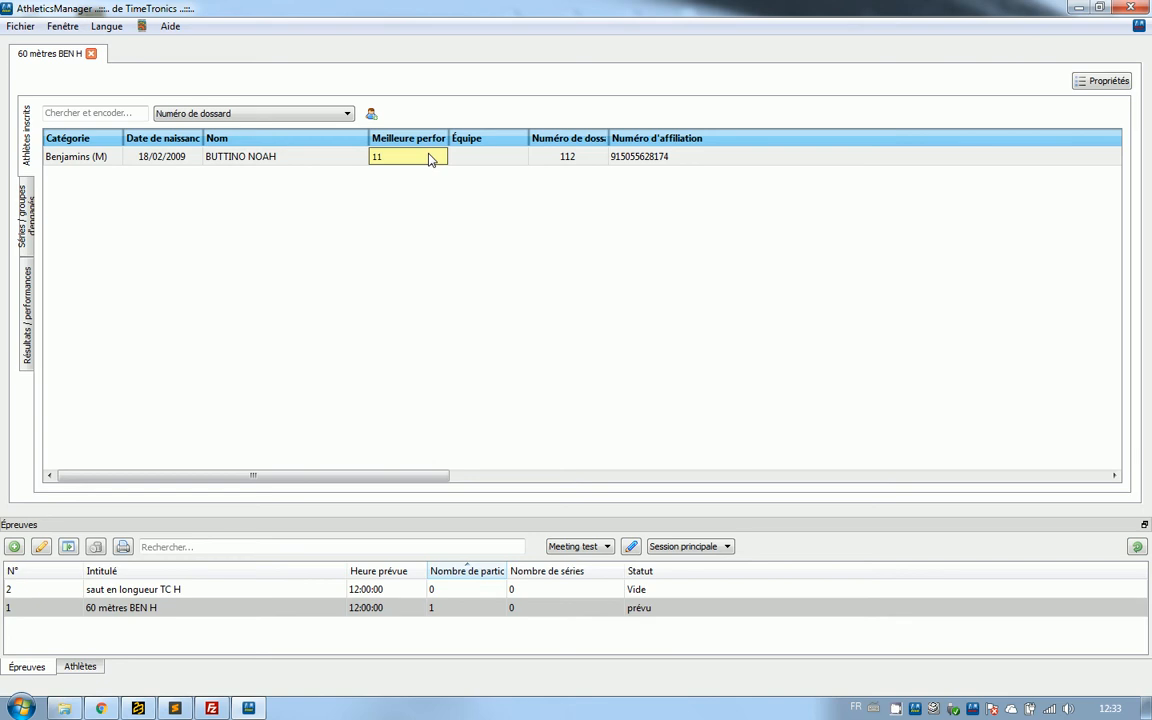
type(".20")
left_click_drag(409, 156, 323, 152)
type("1:58.81")
key("BackSpace")
key("BackSpace")
key("BackSpace")
key("BackSpace")
key("BackSpace")
key("BackSpace")
key("BackSpace")
type("11.21")
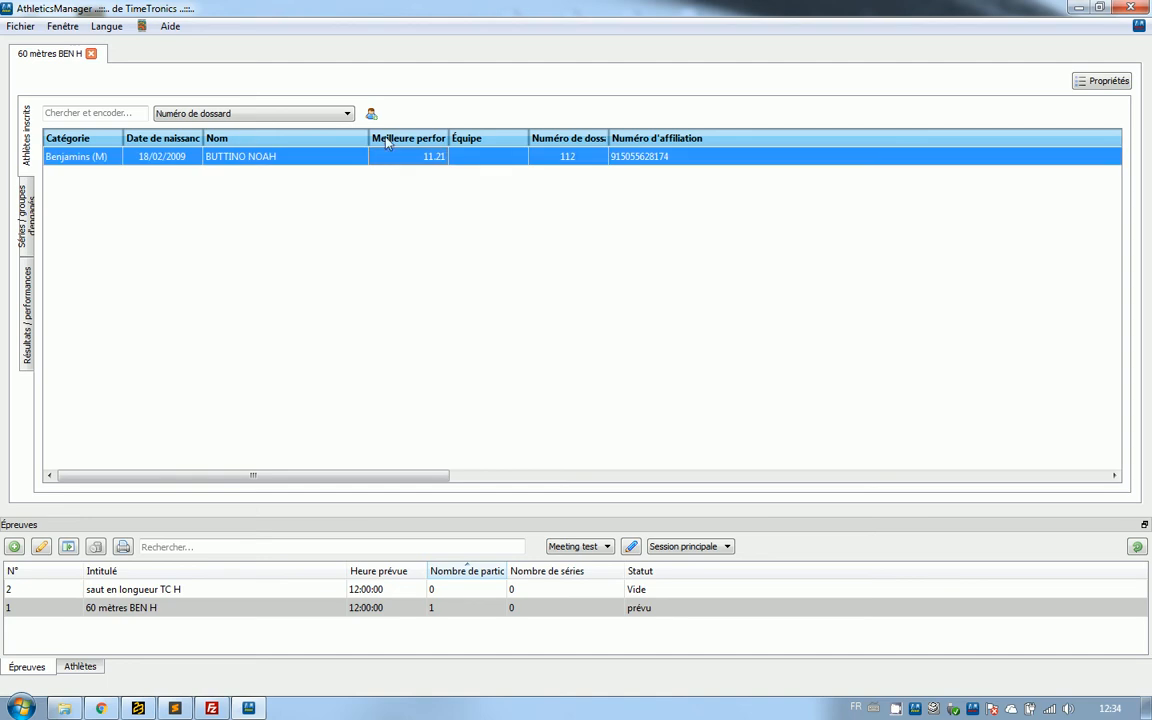
Register the athletes with bibs 509 and 738 in the event, taking the first suggested match for 738.
left_click(132, 113)
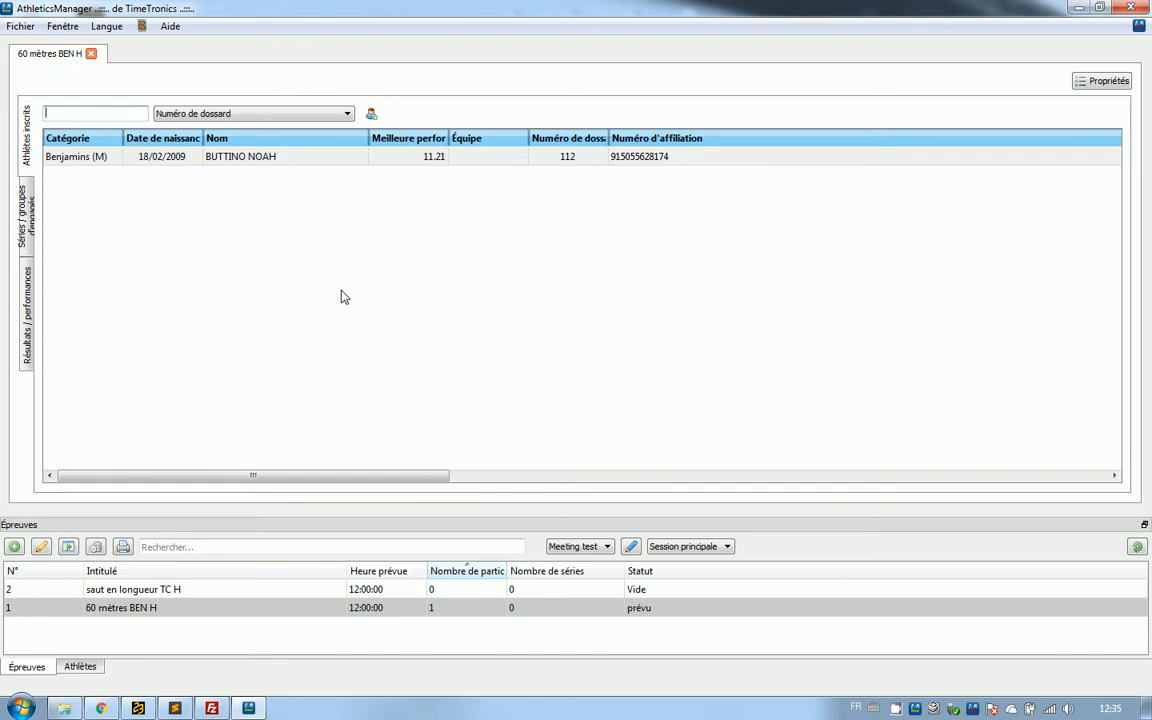
type("509")
key("Return")
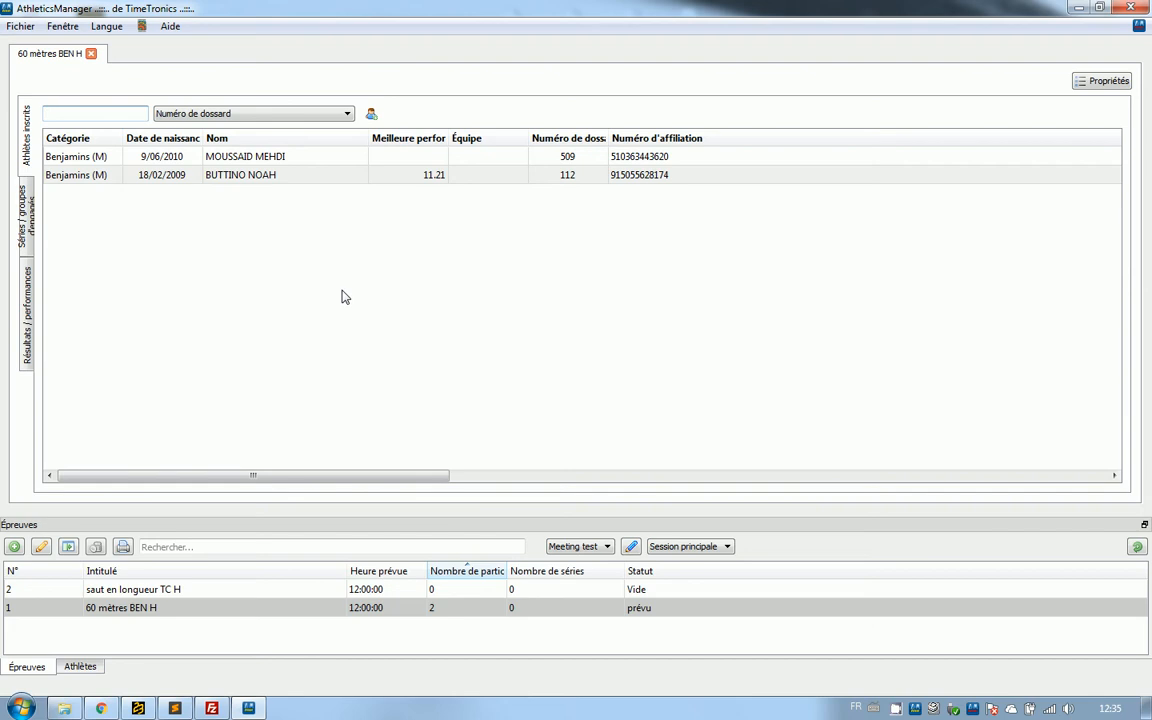
type("738")
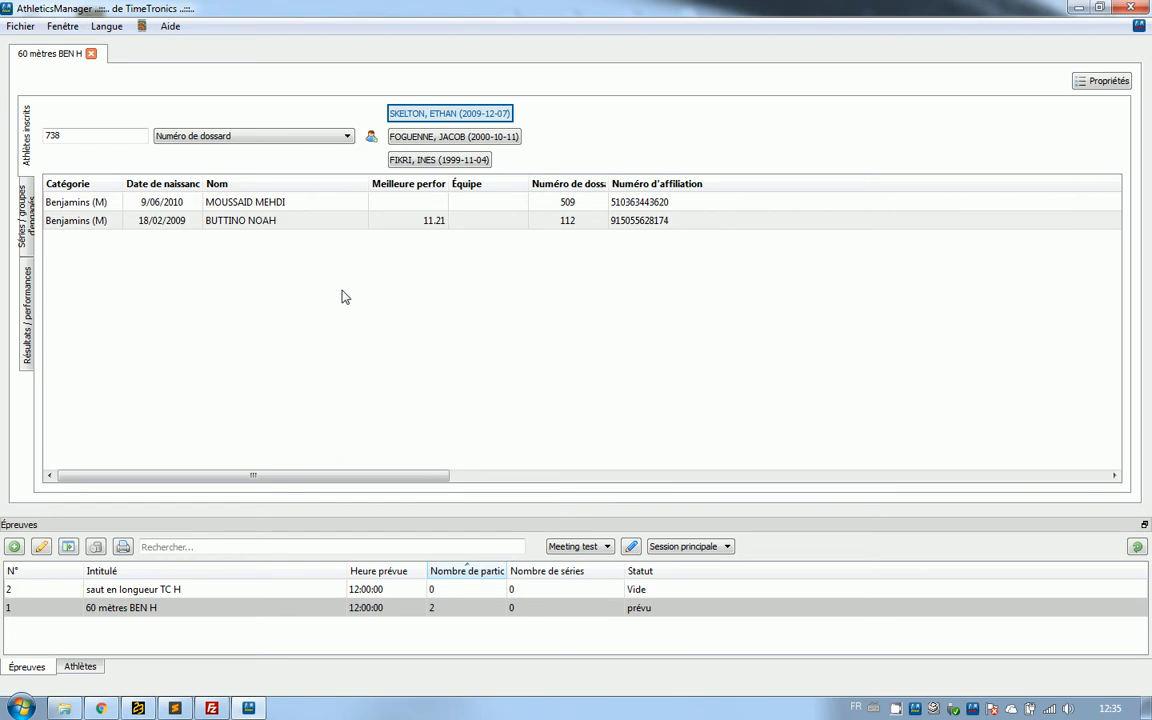
key("Return")
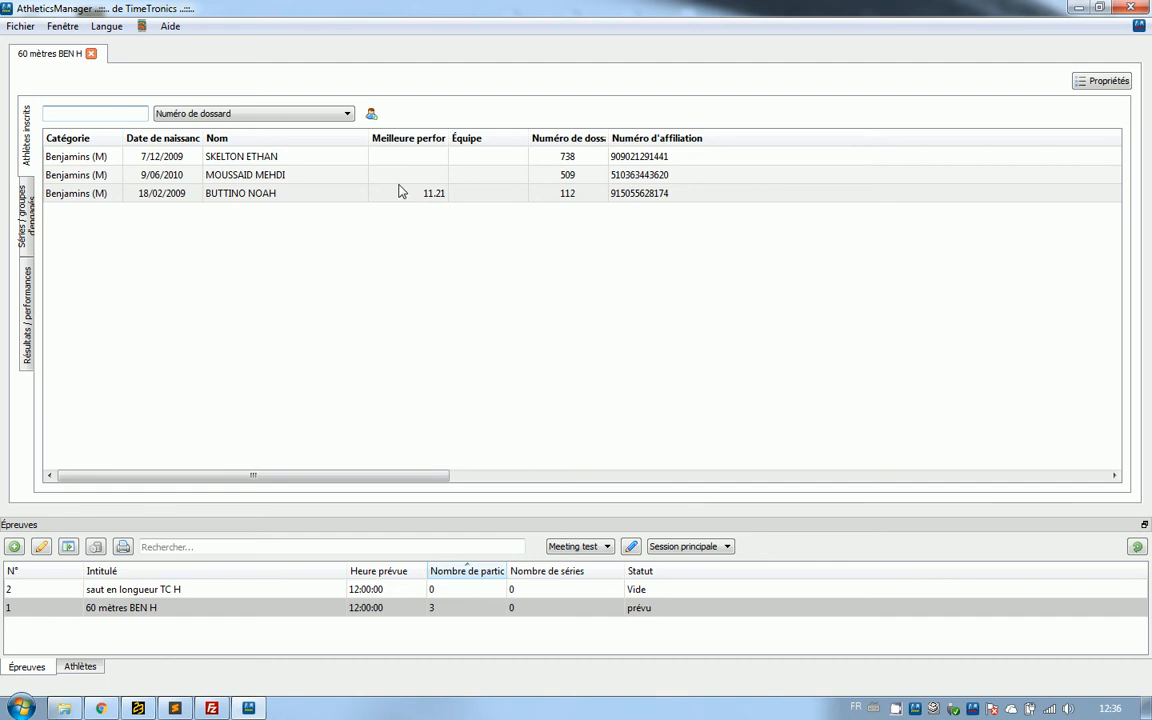
Set the best performance of the athlete with bib 738 to 11.22.
left_click(421, 162)
double_click(421, 162)
type("11.22")
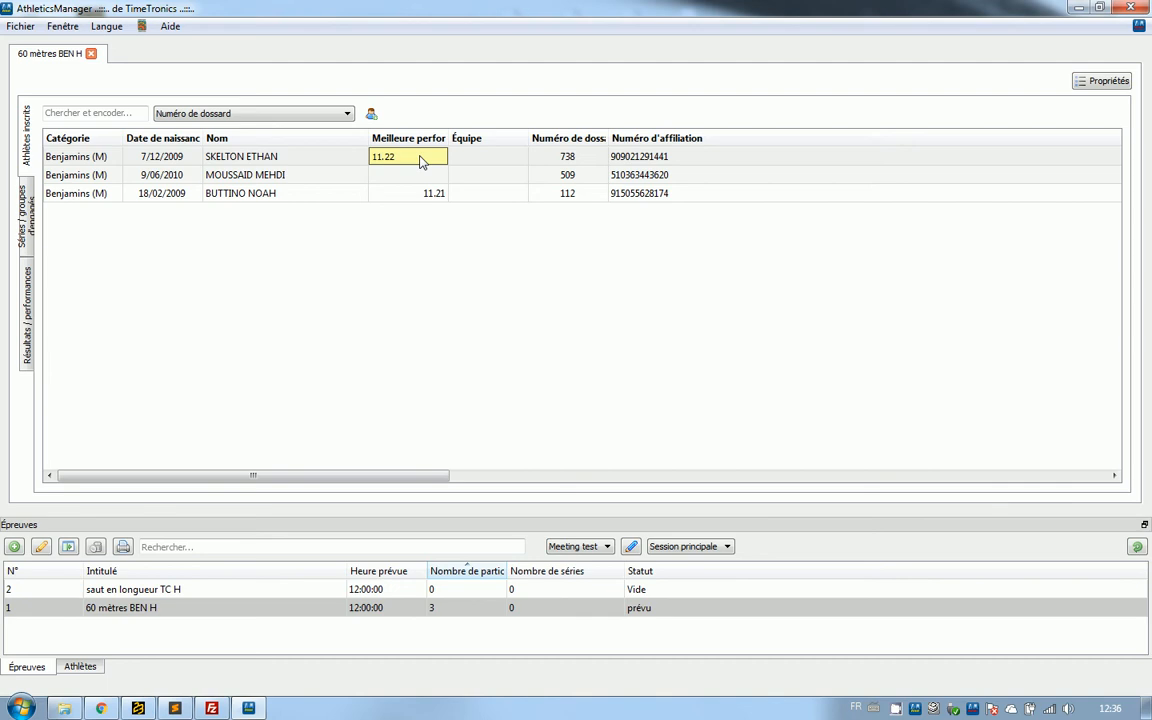
key("Return")
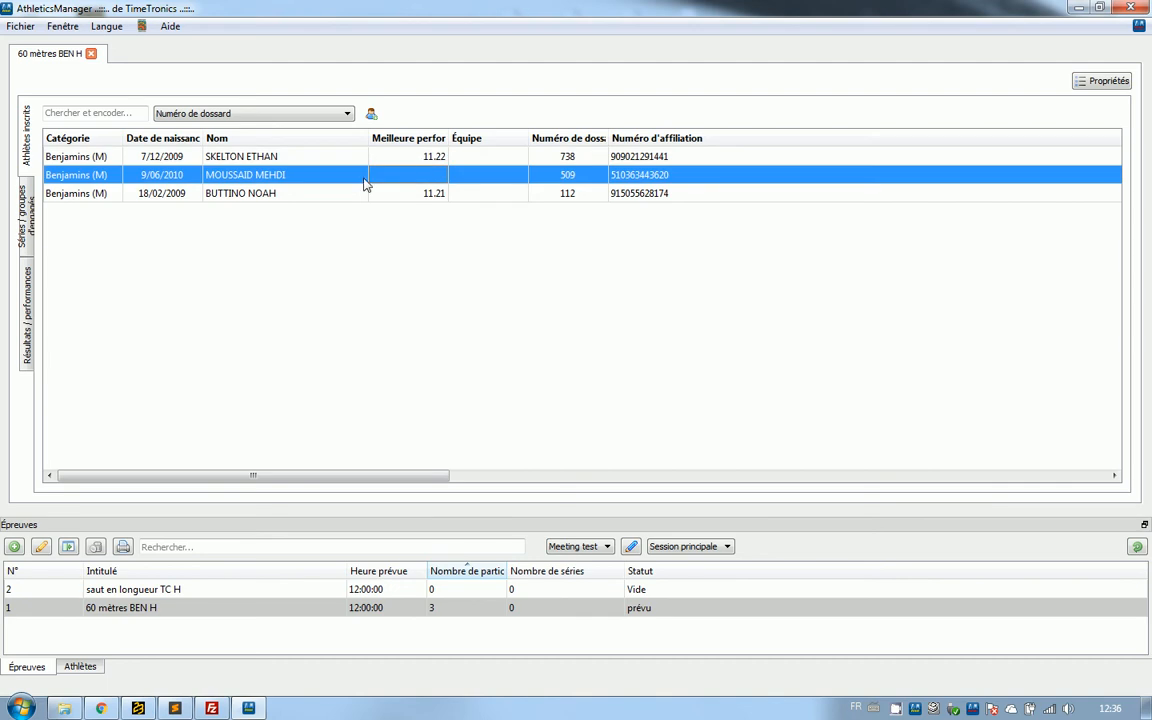
Register the athlete with bib 167 in the event with a best performance of 11.23.
left_click(138, 117)
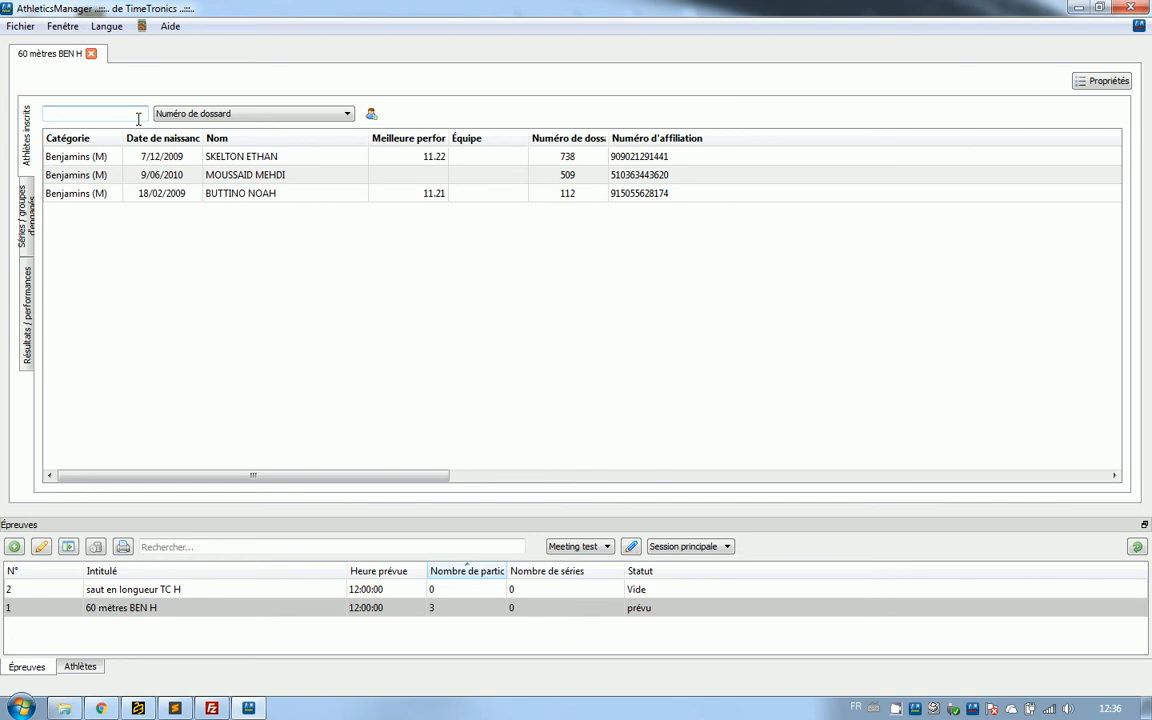
type("167")
key("Return")
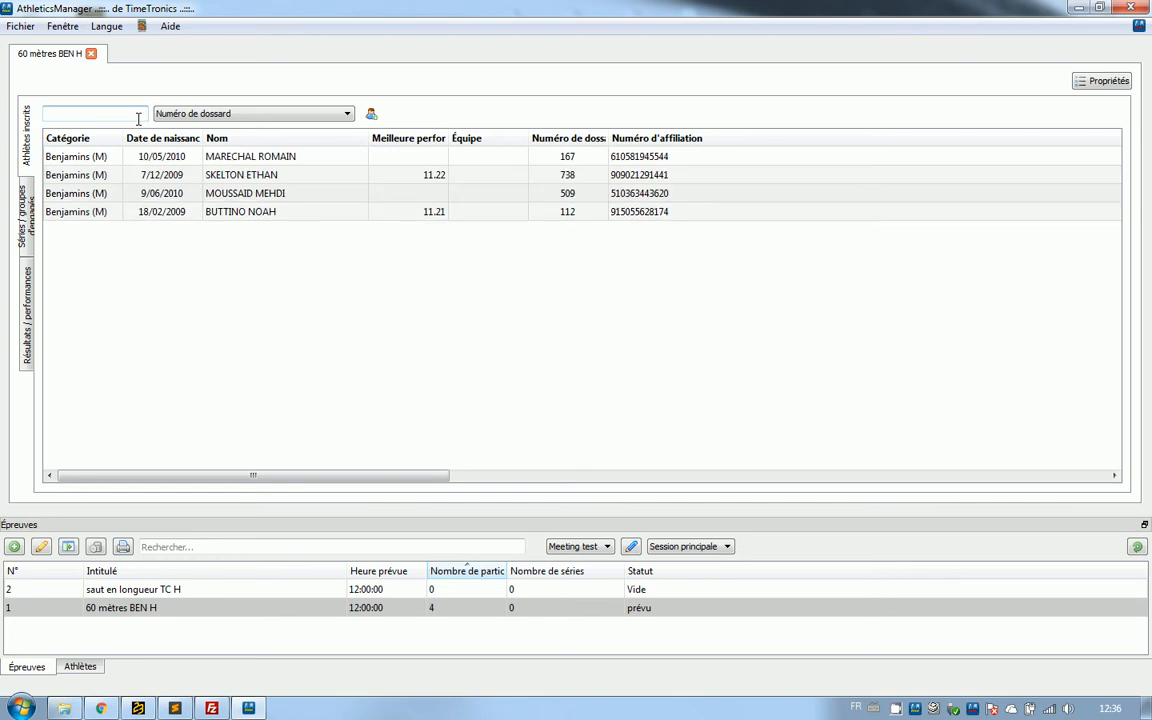
left_click(392, 157)
type("1")
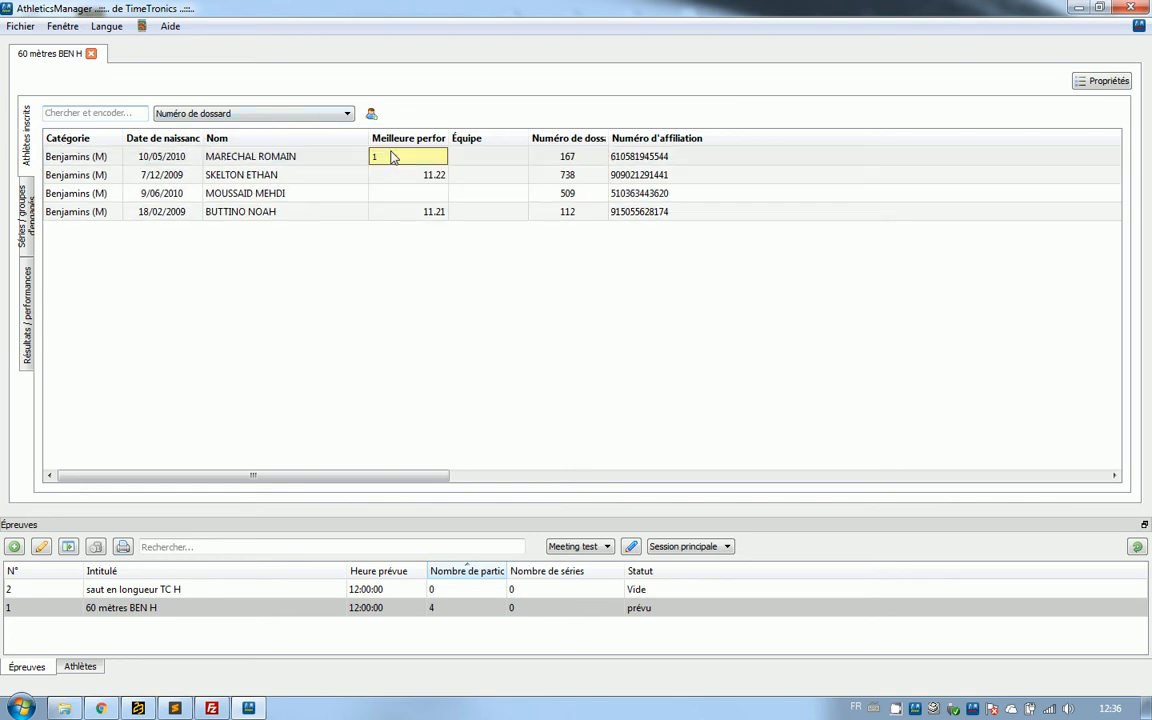
type("1.23")
key("Return")
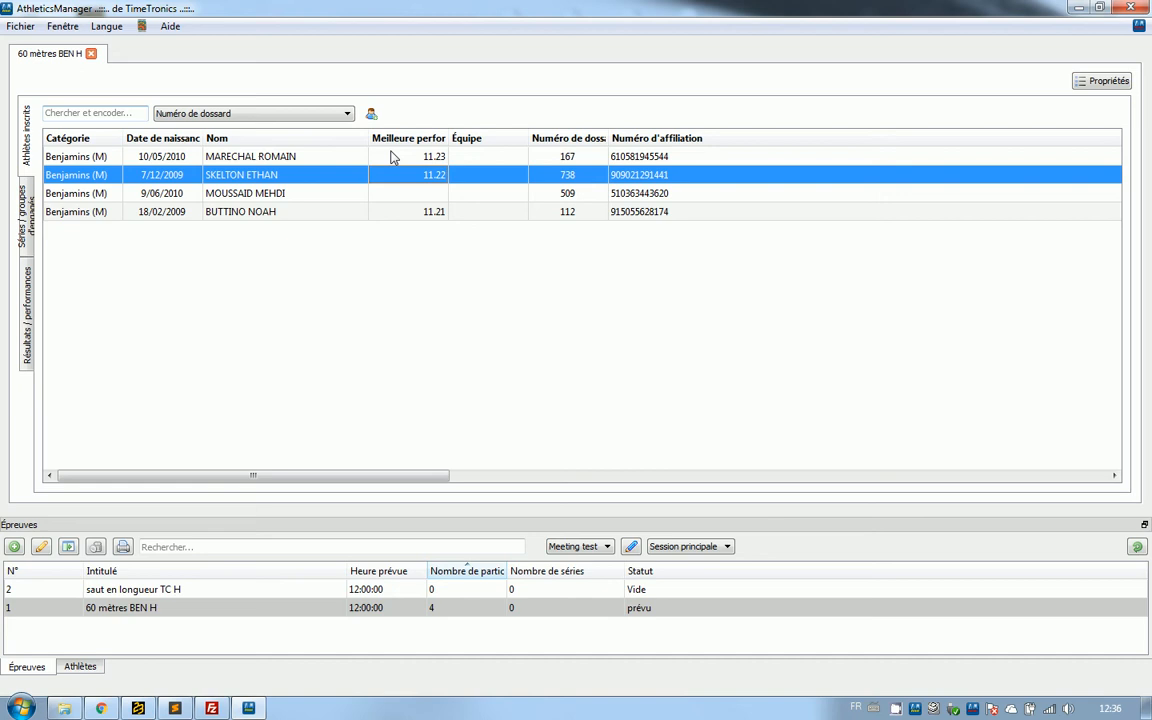
Register the athlete with bib 507 in the event with a best performance of 11.24.
left_click(113, 116)
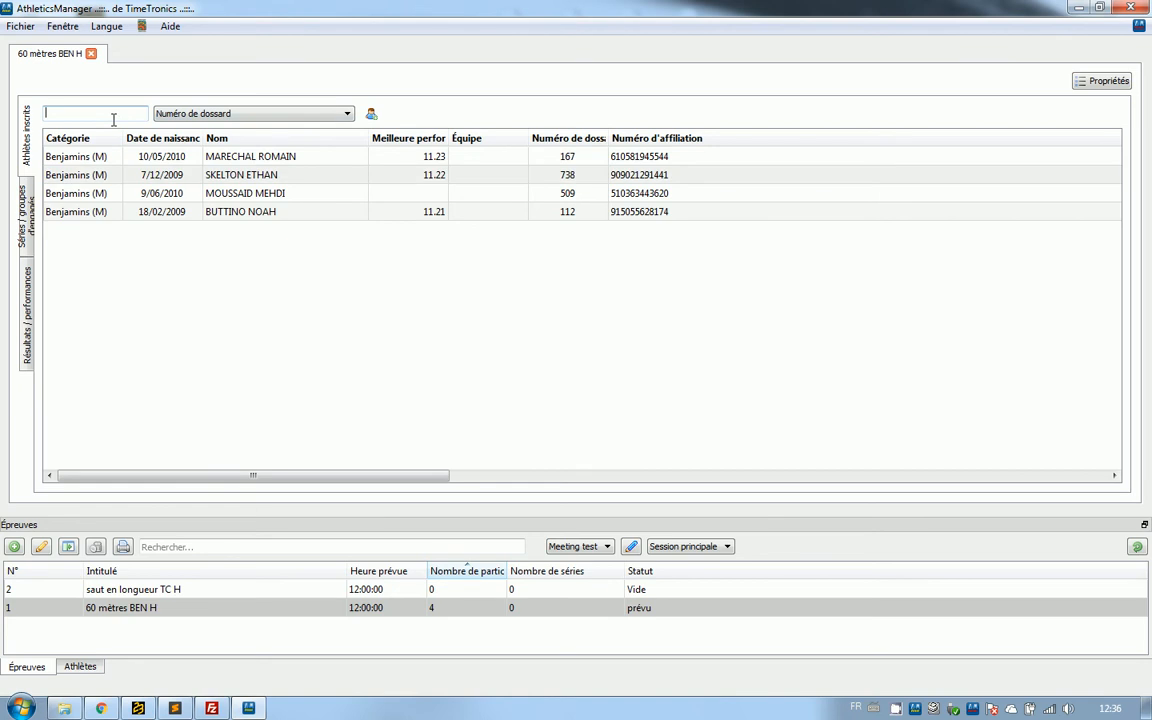
type("507")
key("Return")
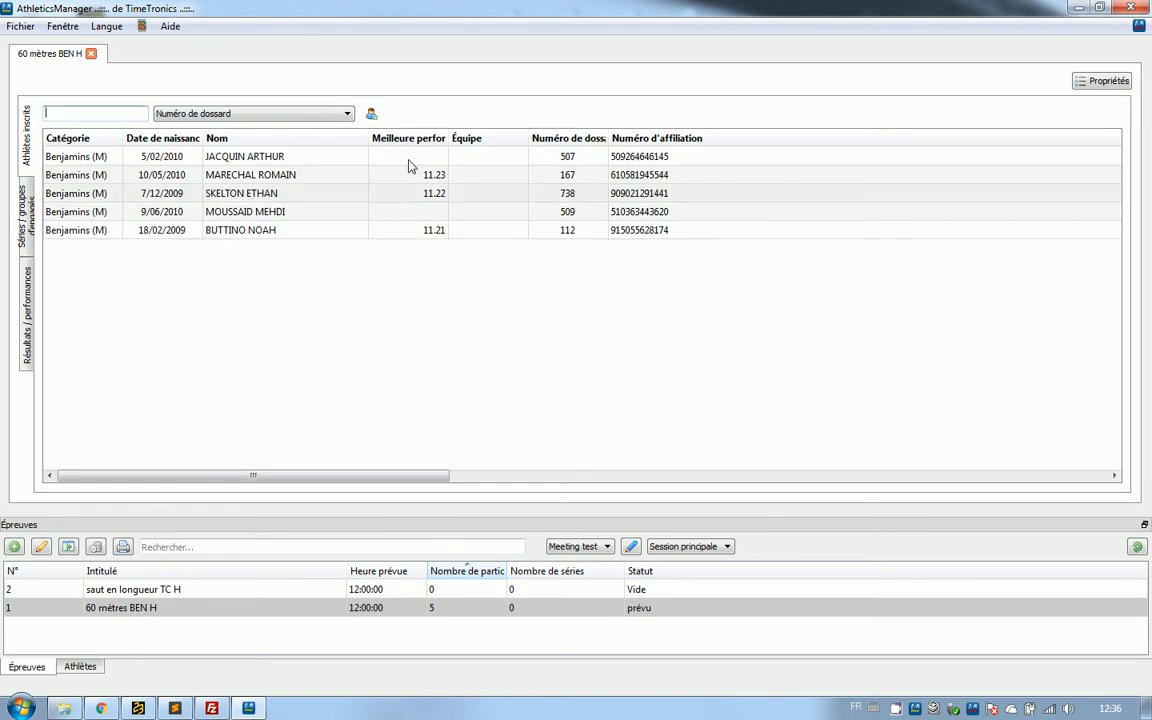
left_click(411, 158)
type("11.24")
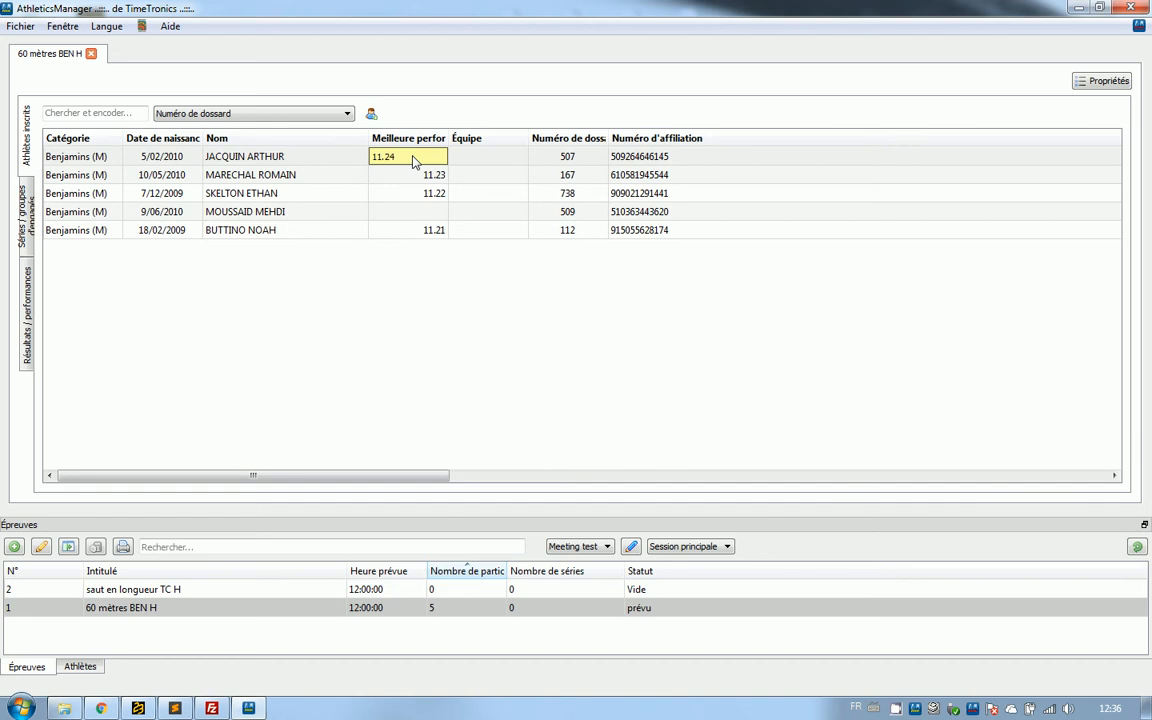
key("Return")
Register the athlete with bib 75 in the event with a best performance of 11.25.
left_click(120, 115)
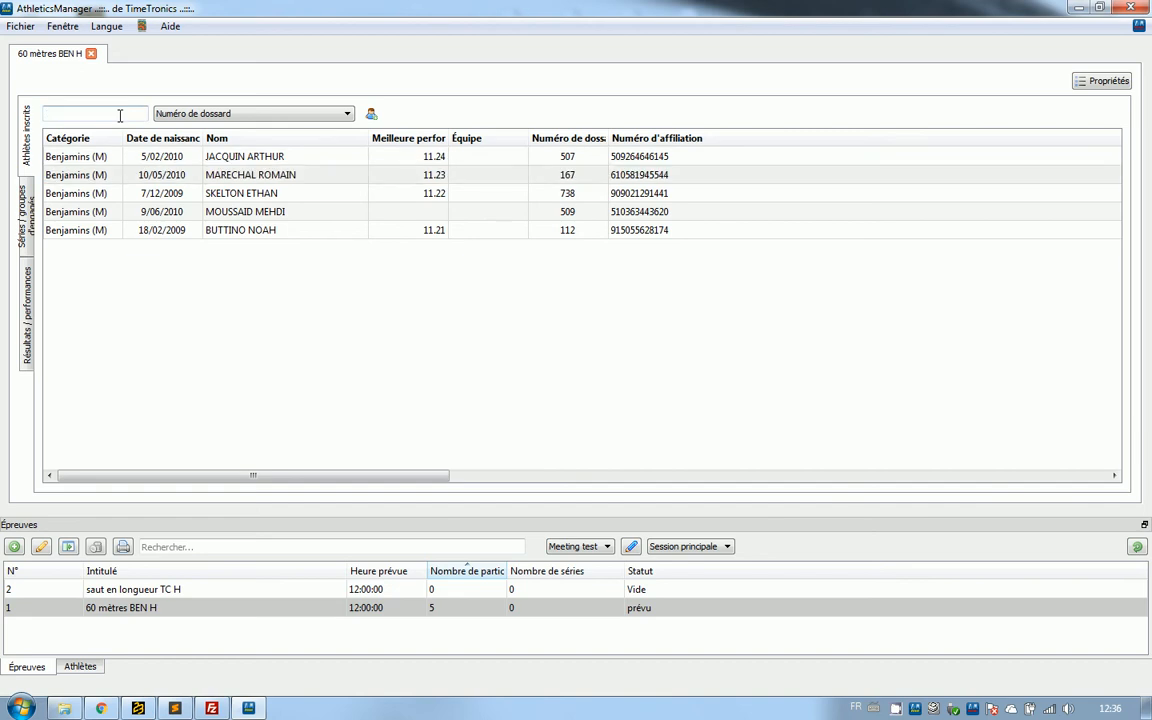
type("75")
key("Return")
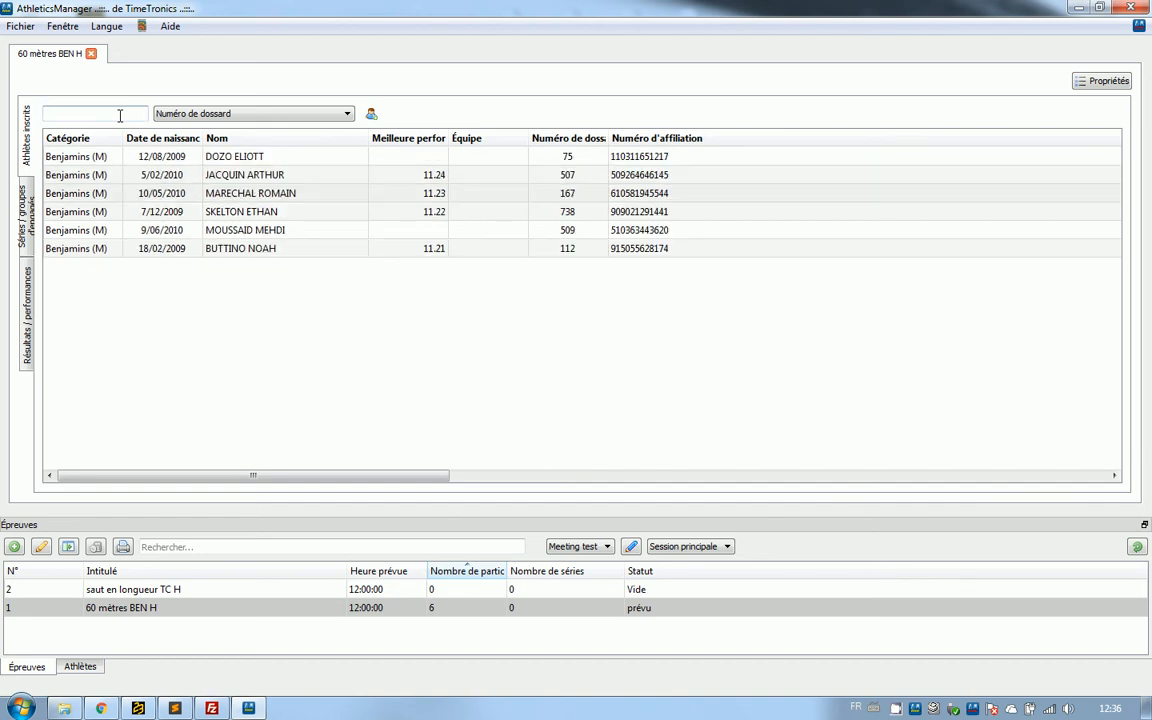
left_click(391, 160)
type("11.25")
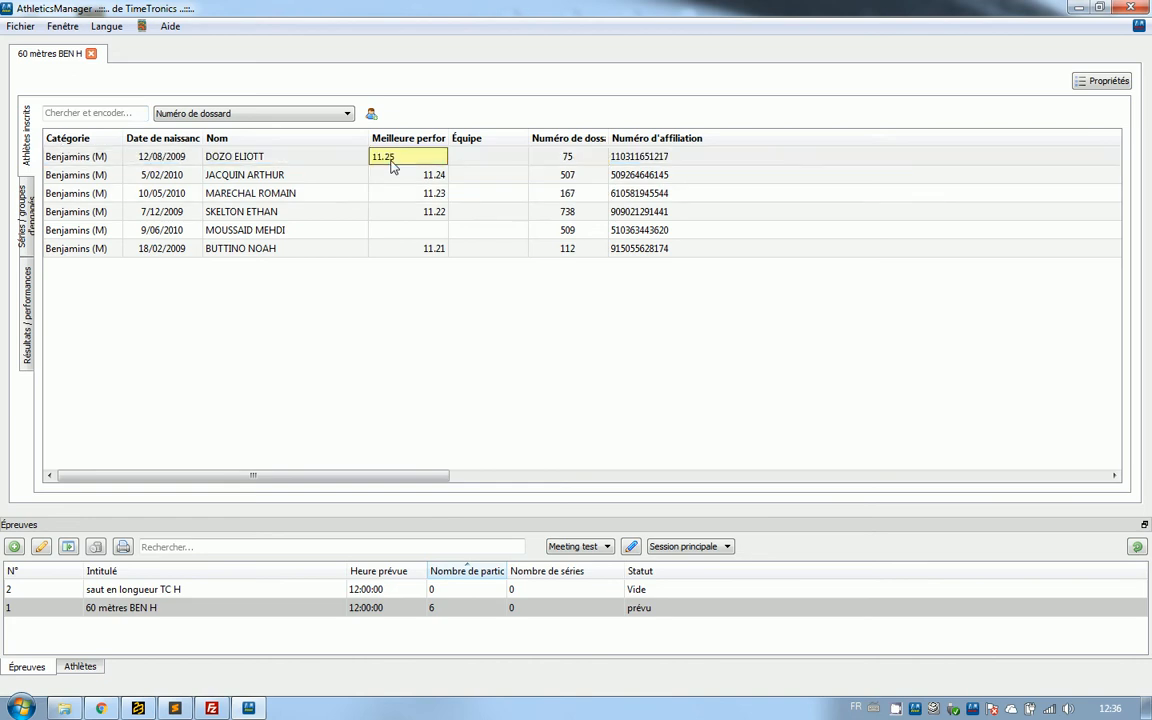
key("Return")
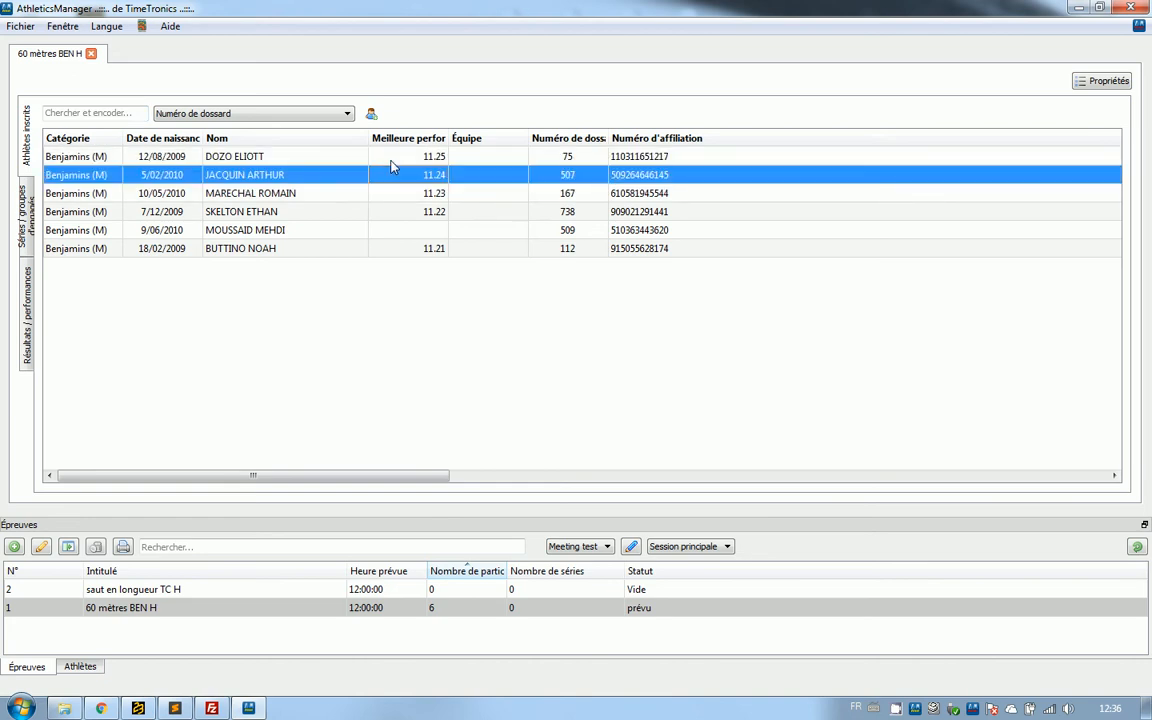
Register the athletes with bibs 262 and 388 in the event and set bib 388's best performance to 11.26.
left_click(119, 109)
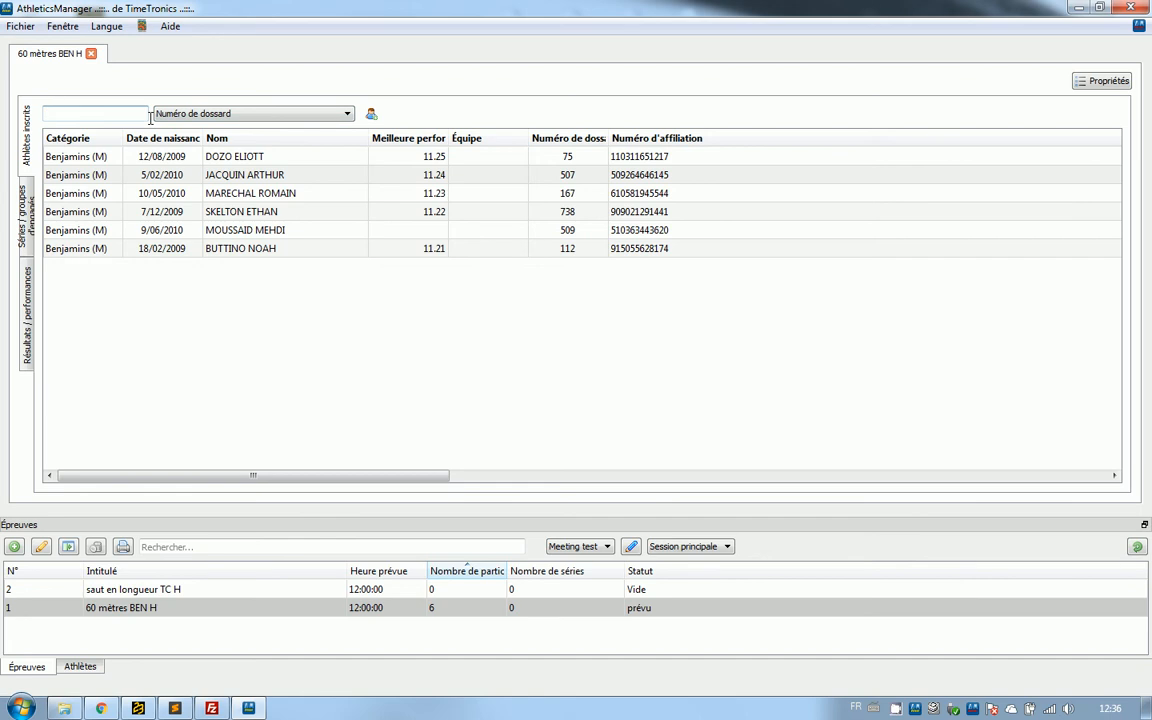
type("262")
key("Return")
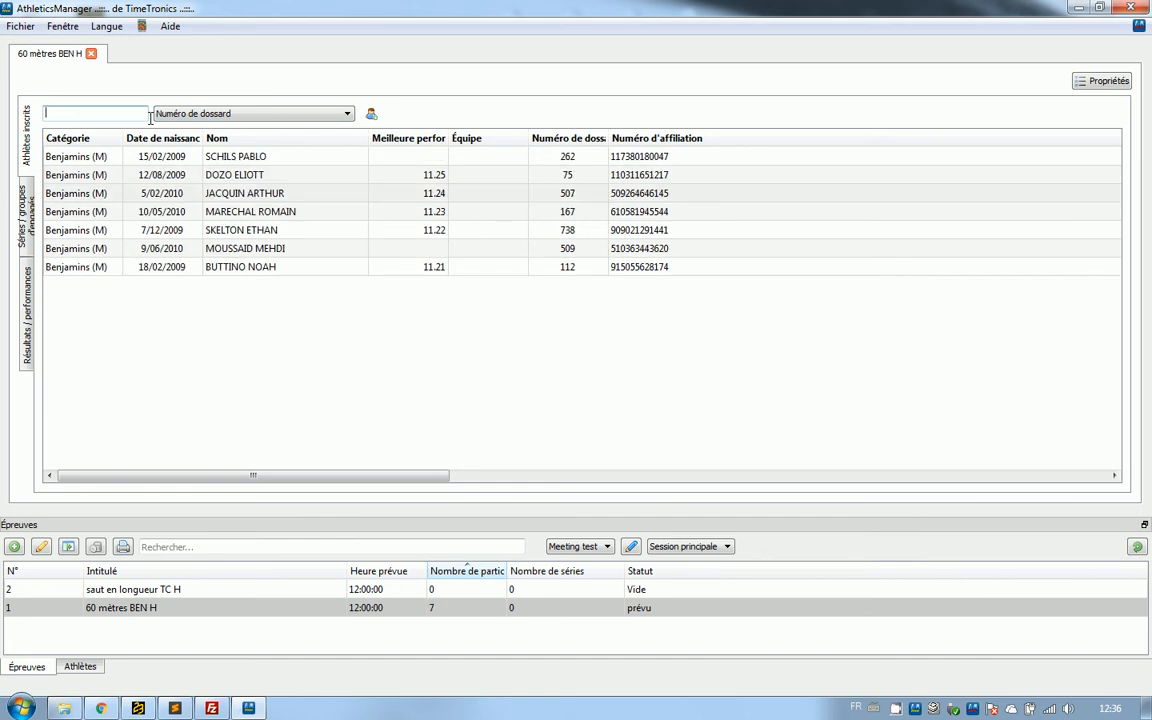
type("388")
key("Return")
left_click(404, 158)
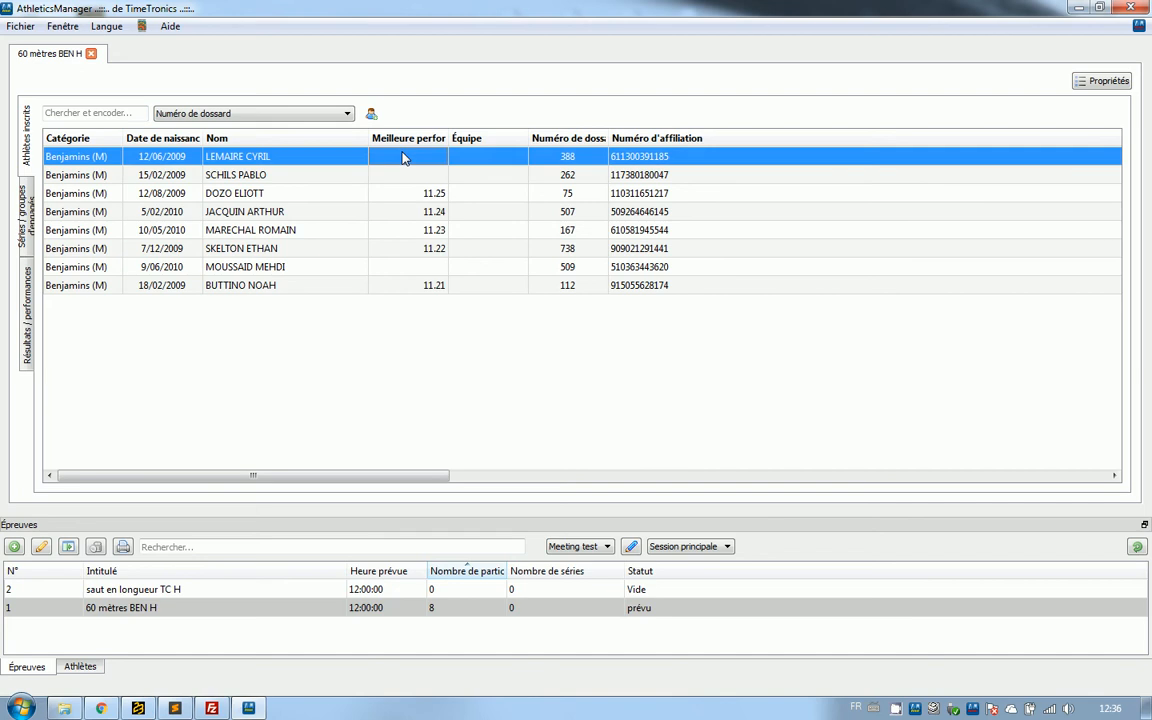
type("11.26")
key("Return")
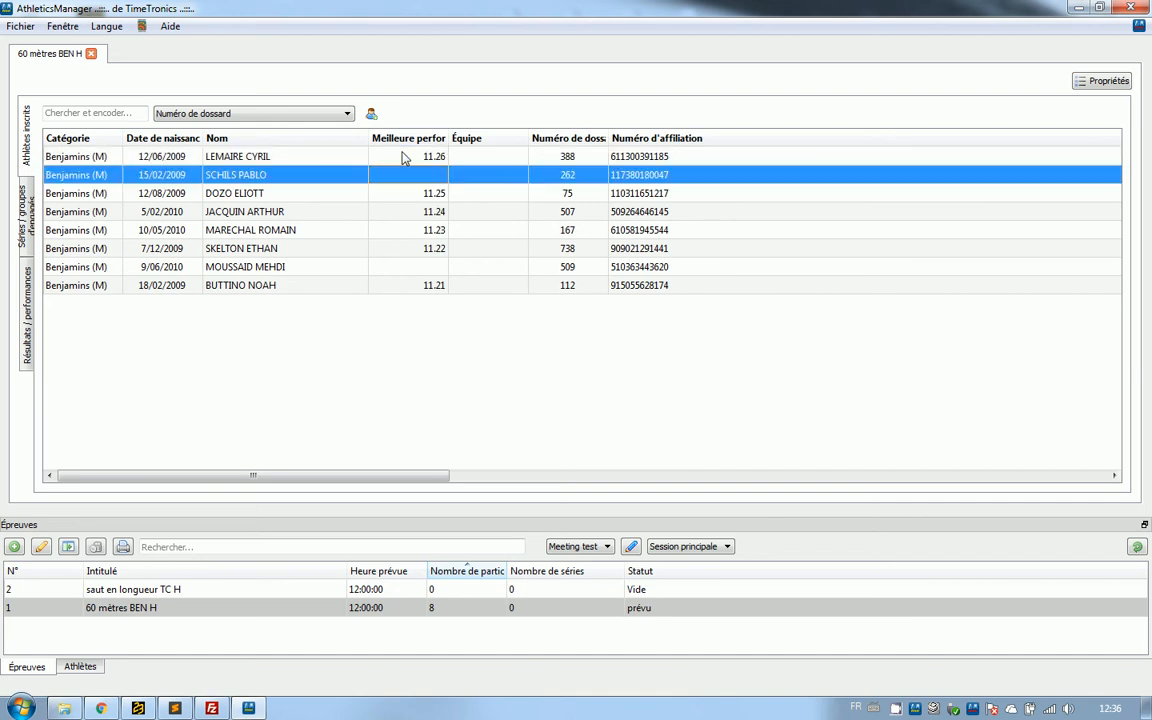
left_click(131, 113)
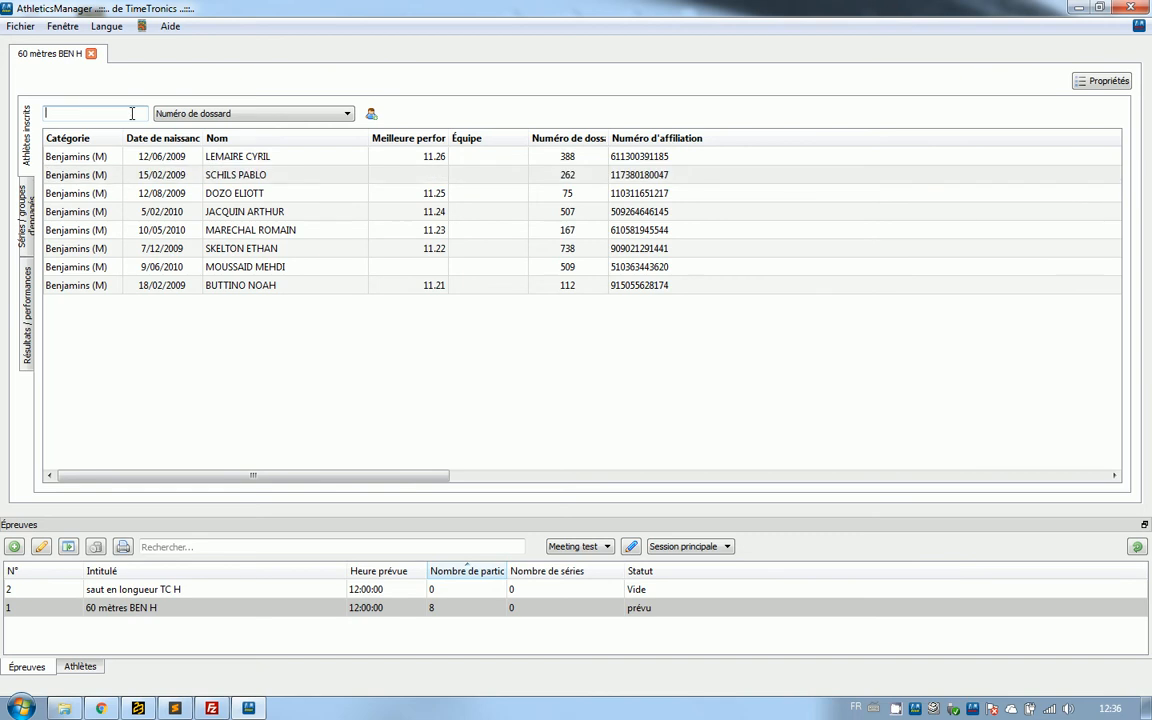
Register the athlete with bib 9901 in the event and remove that entry from the registered athletes.
type("9901")
key("Return")
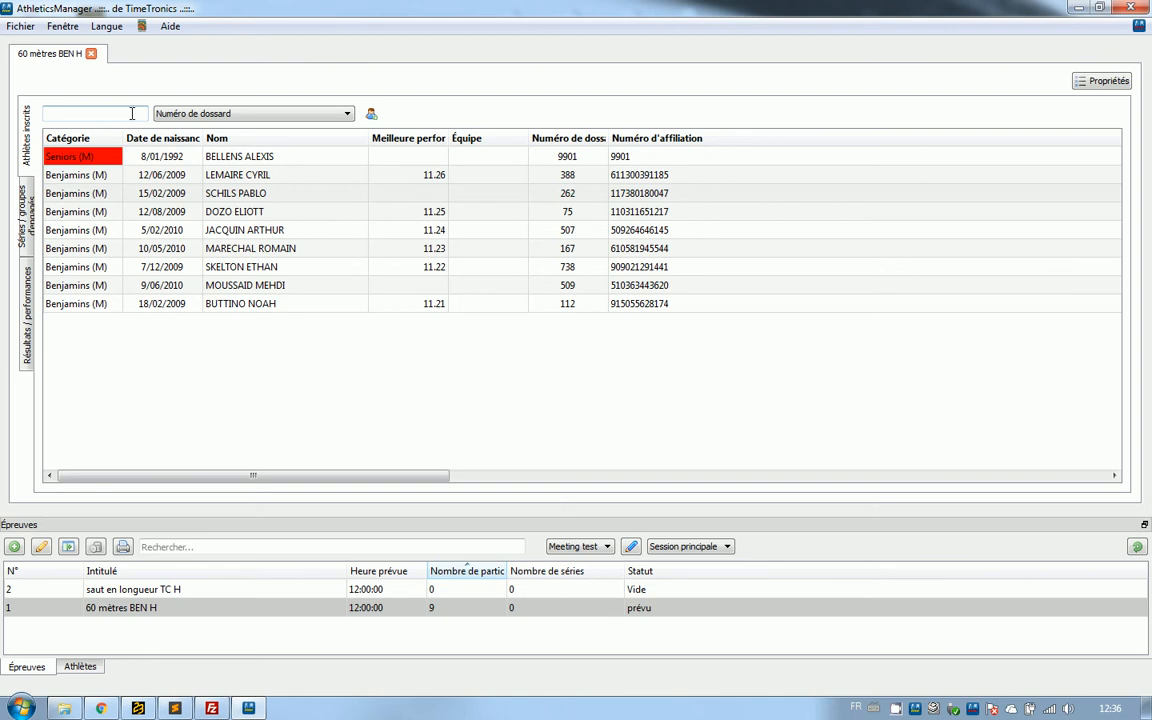
left_click(234, 162)
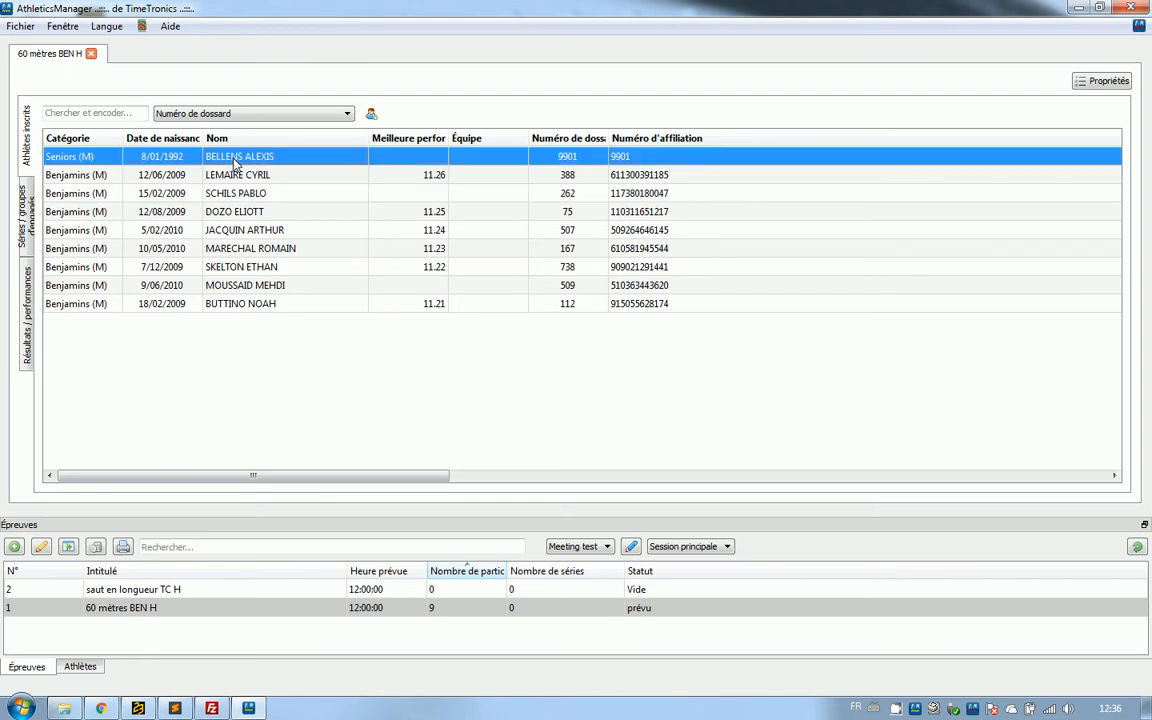
key("Delete")
left_click(607, 373)
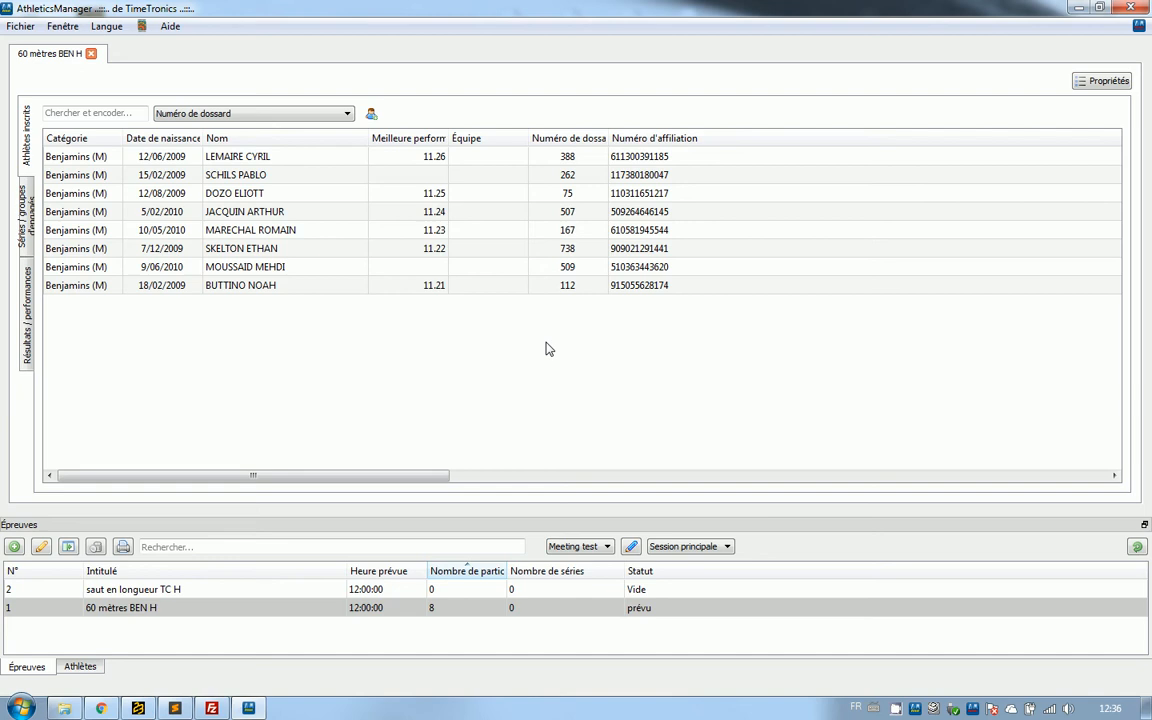
Look up bib 9950 among the registrations and begin creating a new athlete for the competition.
left_click(128, 116)
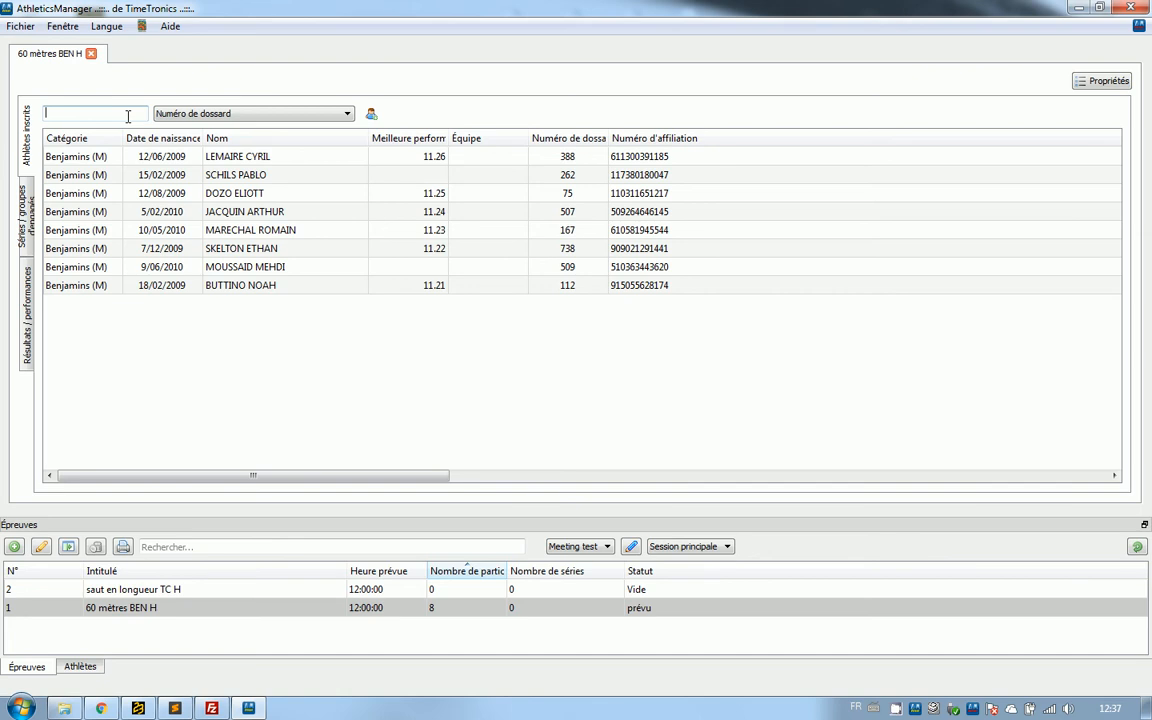
type("9950")
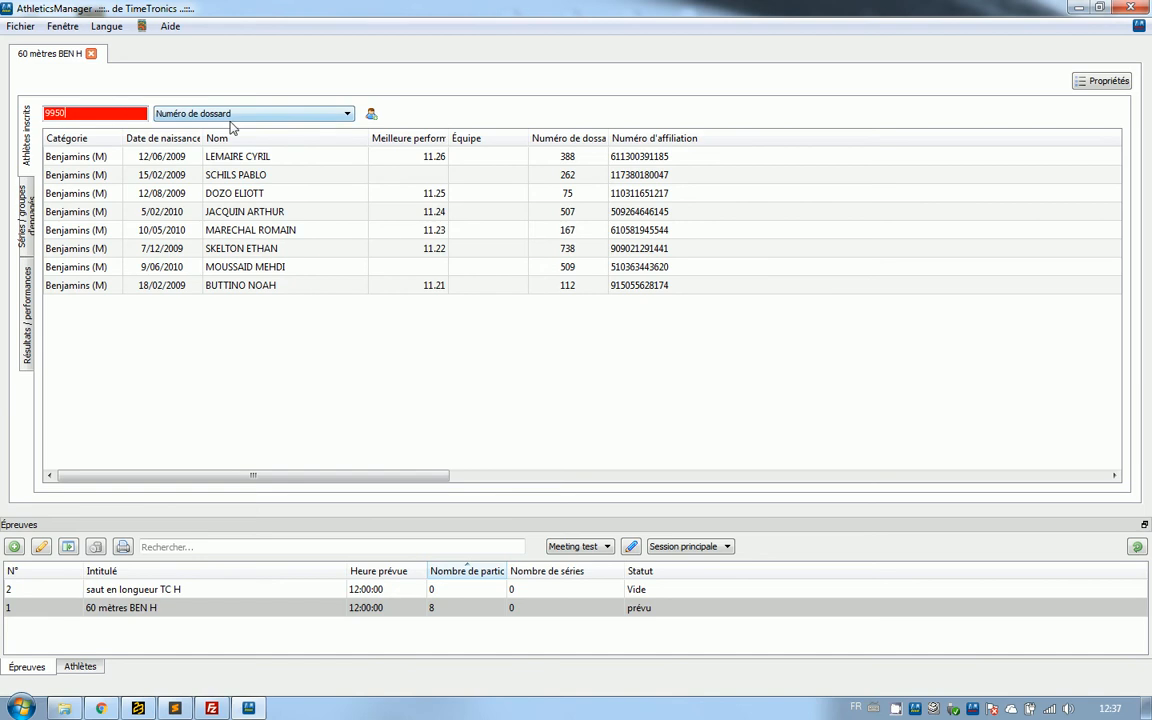
left_click(371, 115)
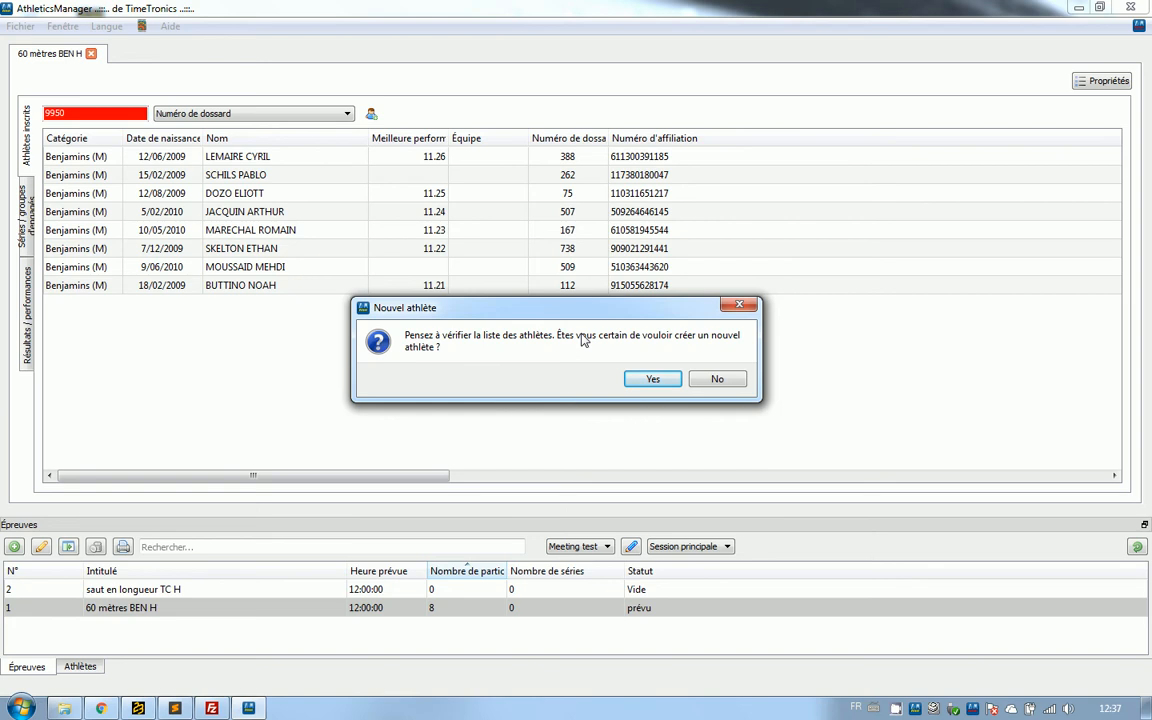
left_click(649, 380)
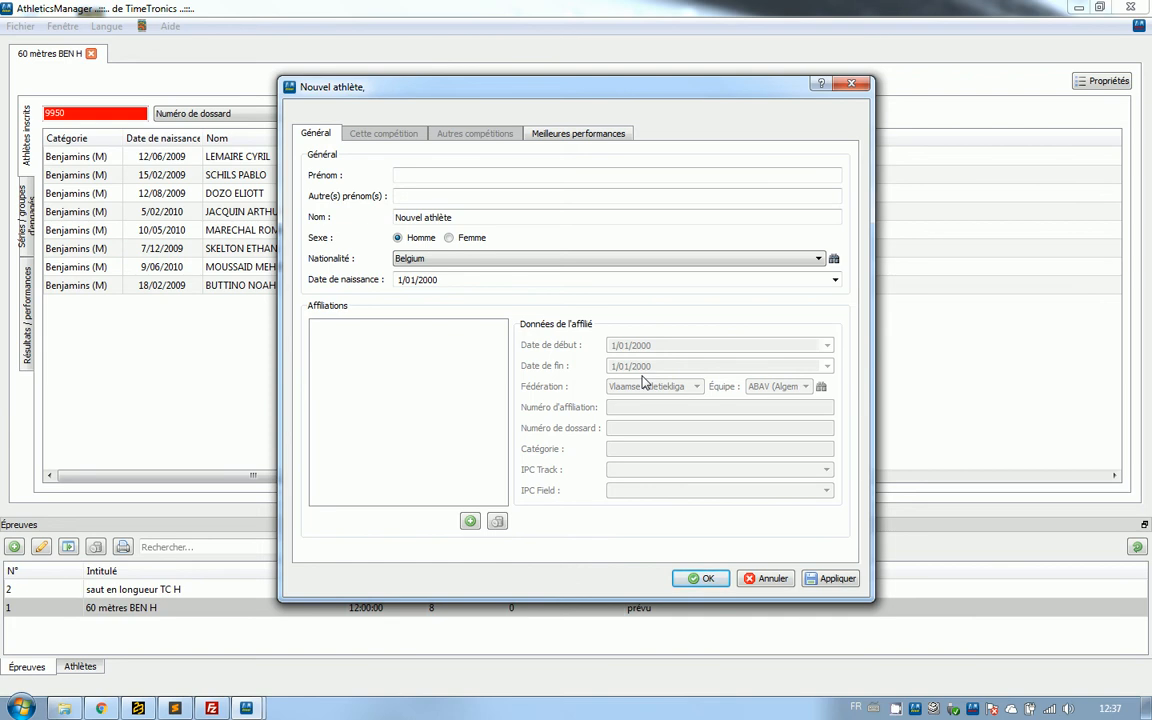
Enter the new athlete's first name and last name in the athlete record.
left_click(590, 178)
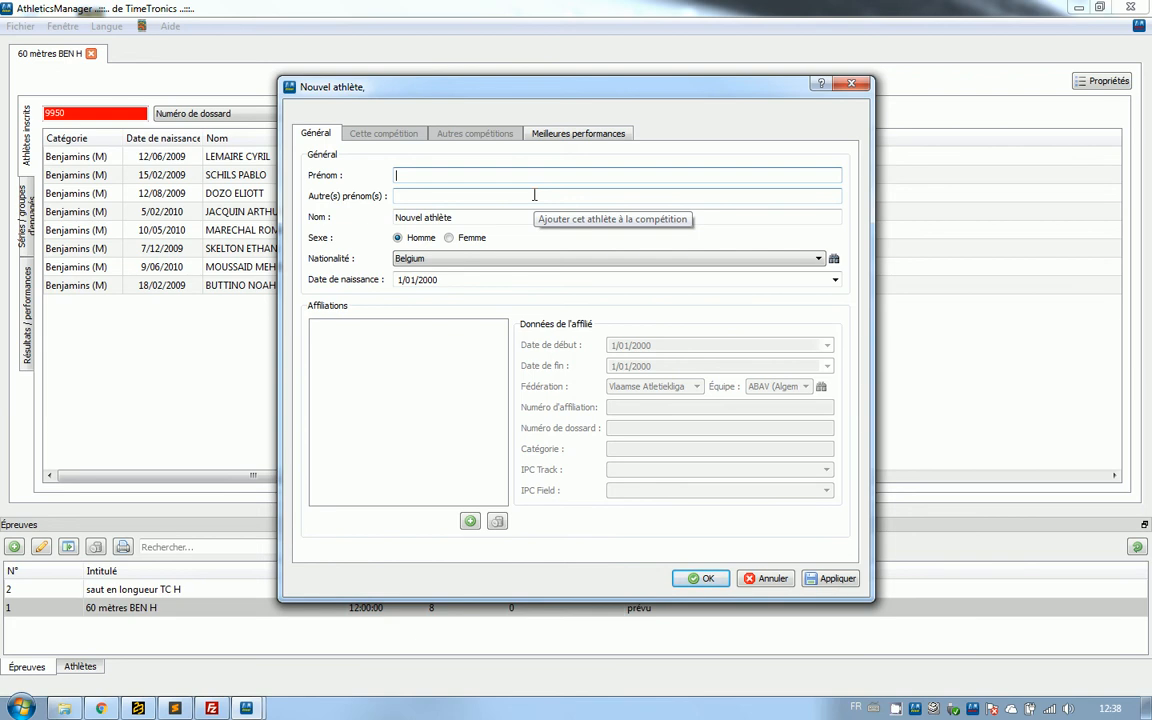
type("JEAN")
key("Tab")
key("Tab")
type("DUPONT")
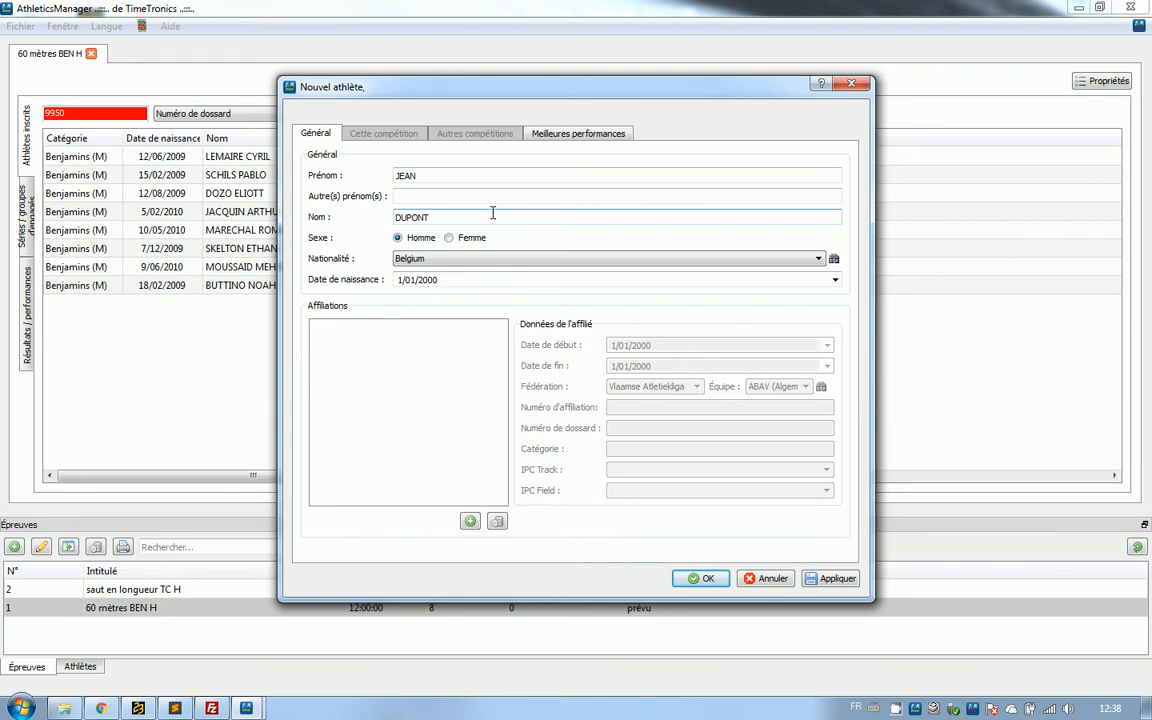
Enter the new athlete's date of birth in the athlete record.
left_click(514, 181)
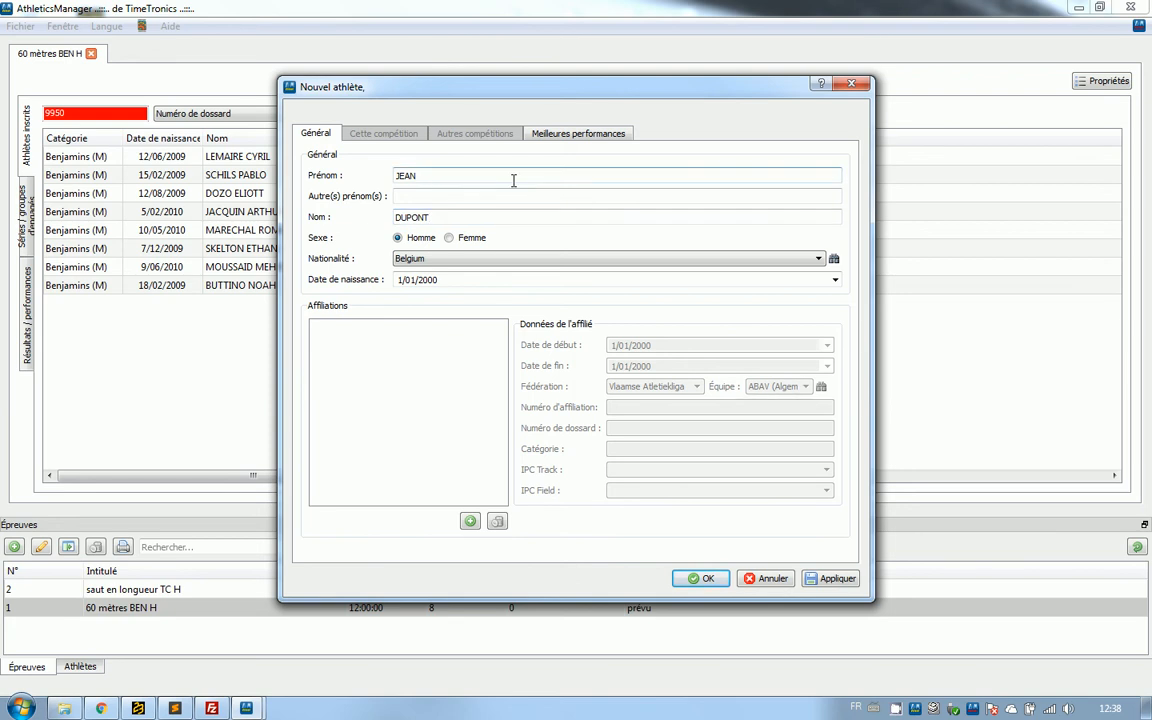
key("Tab")
key("Tab")
key("Tab")
key("Tab")
key("Tab")
key("Tab")
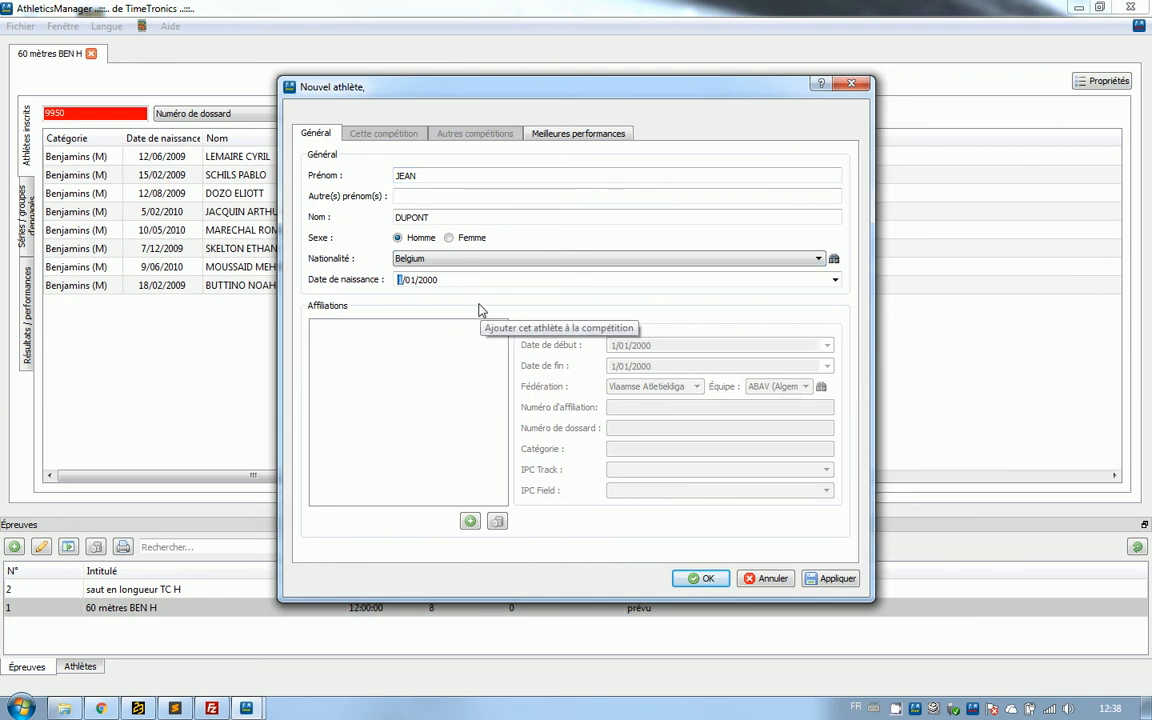
type("01/01/1999")
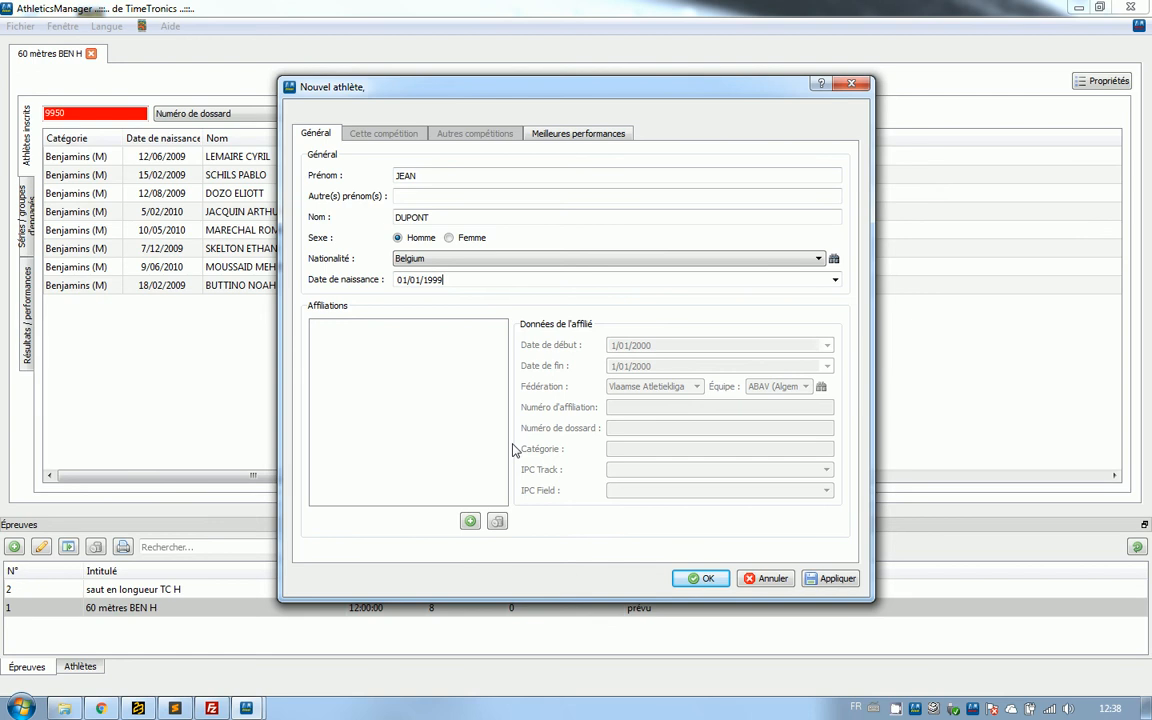
Add an affiliation with federation Ligue Belge Francophone d'Athlétisme and team NA (No affilation).
left_click(469, 521)
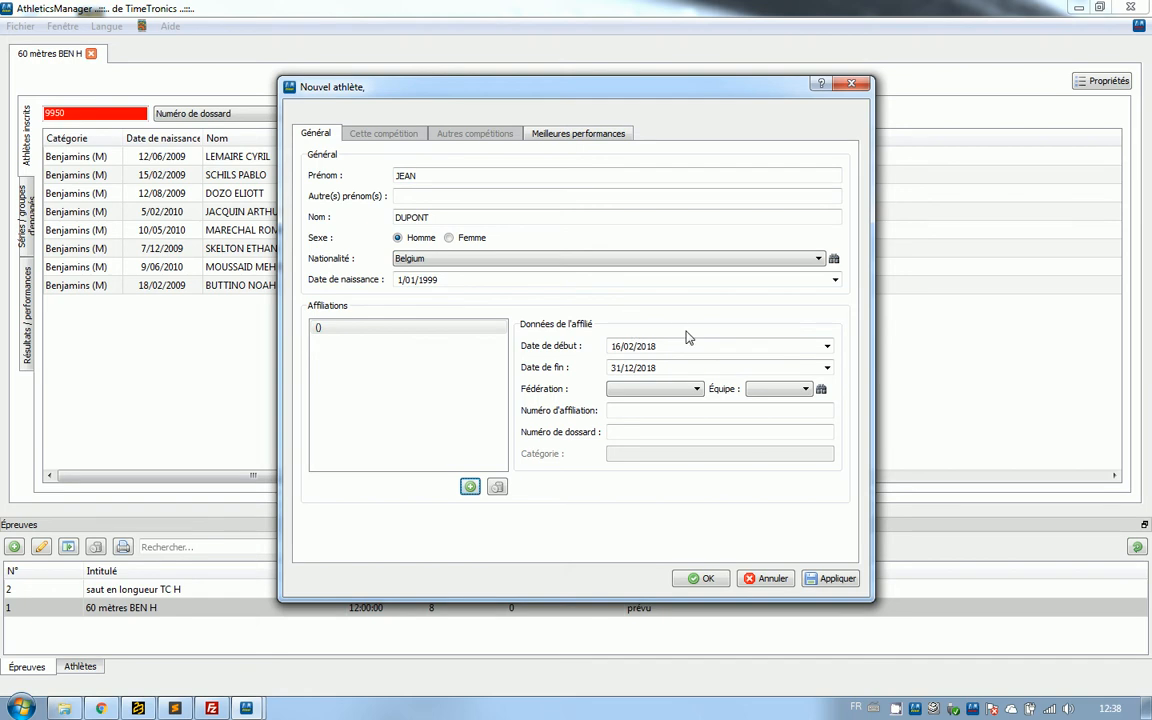
left_click(677, 389)
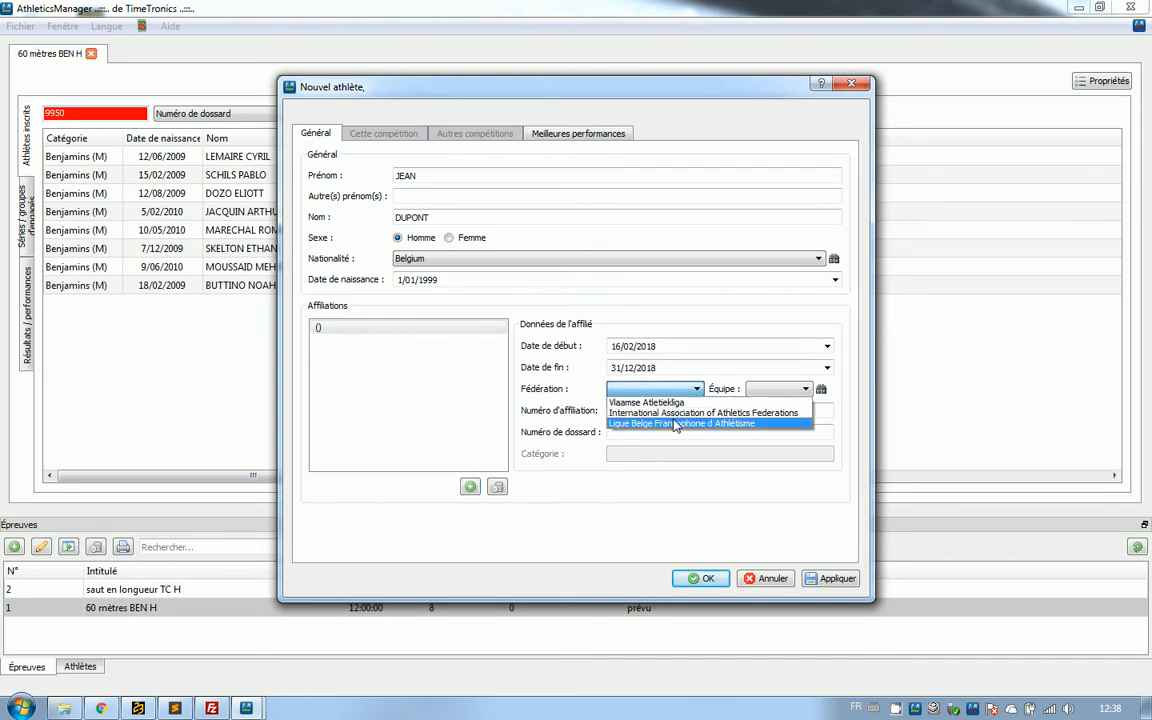
left_click(674, 424)
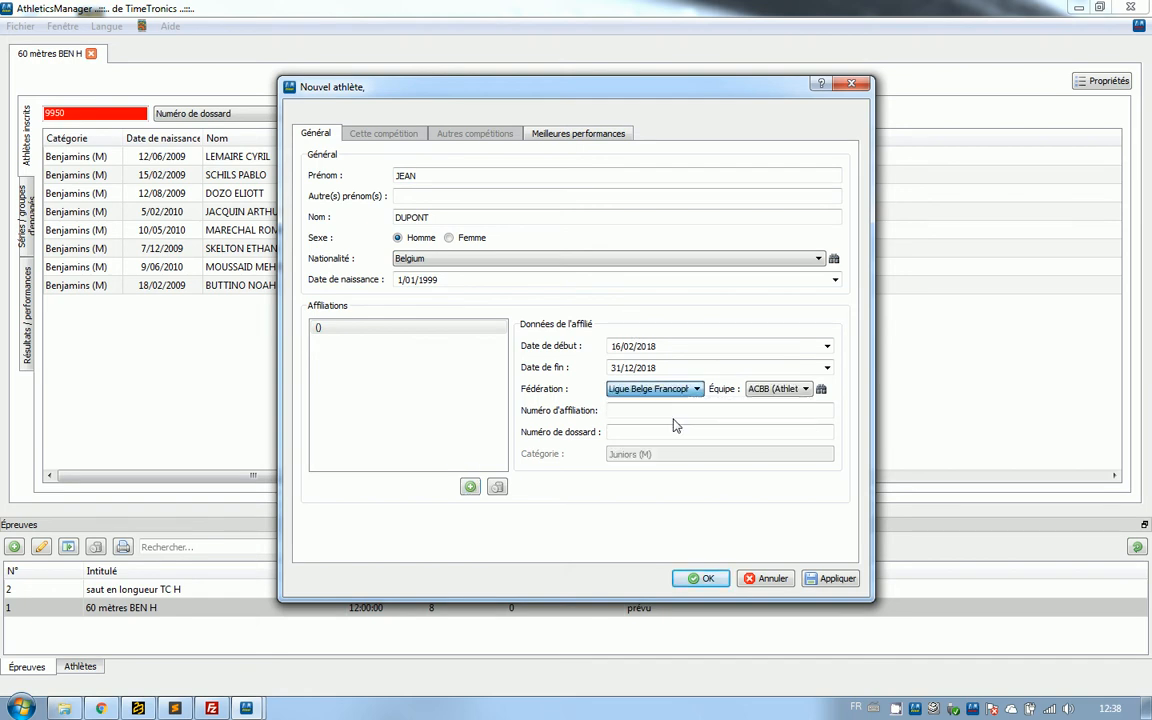
left_click(771, 396)
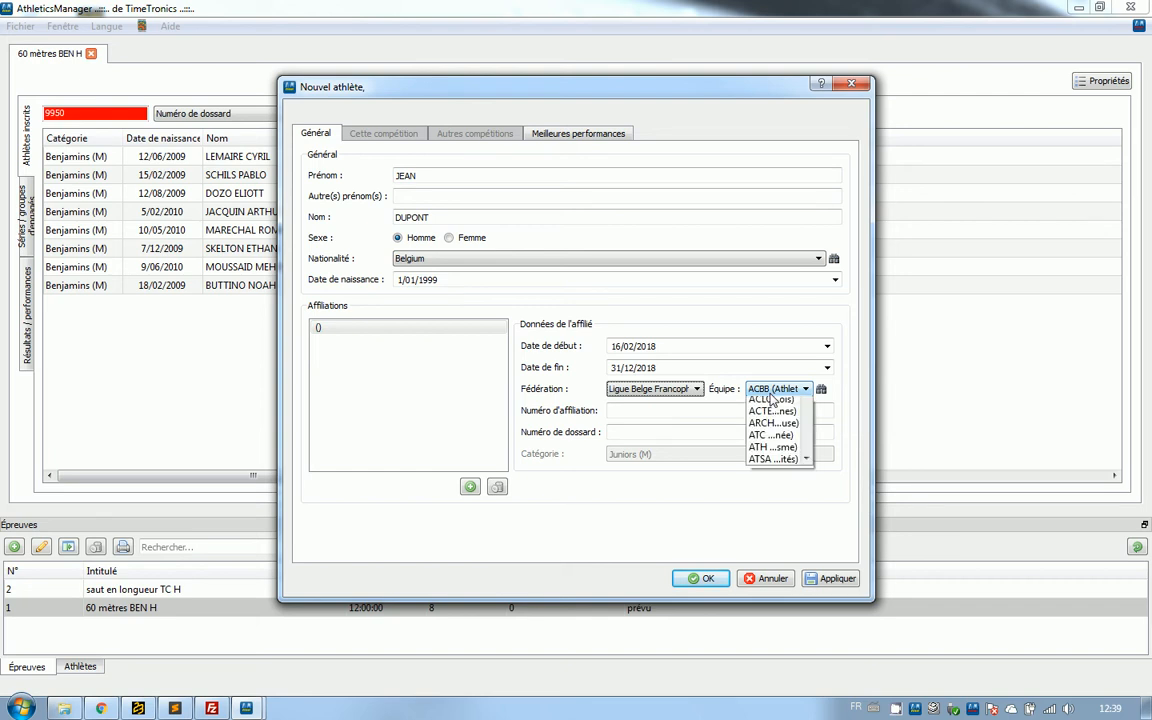
left_click(773, 395)
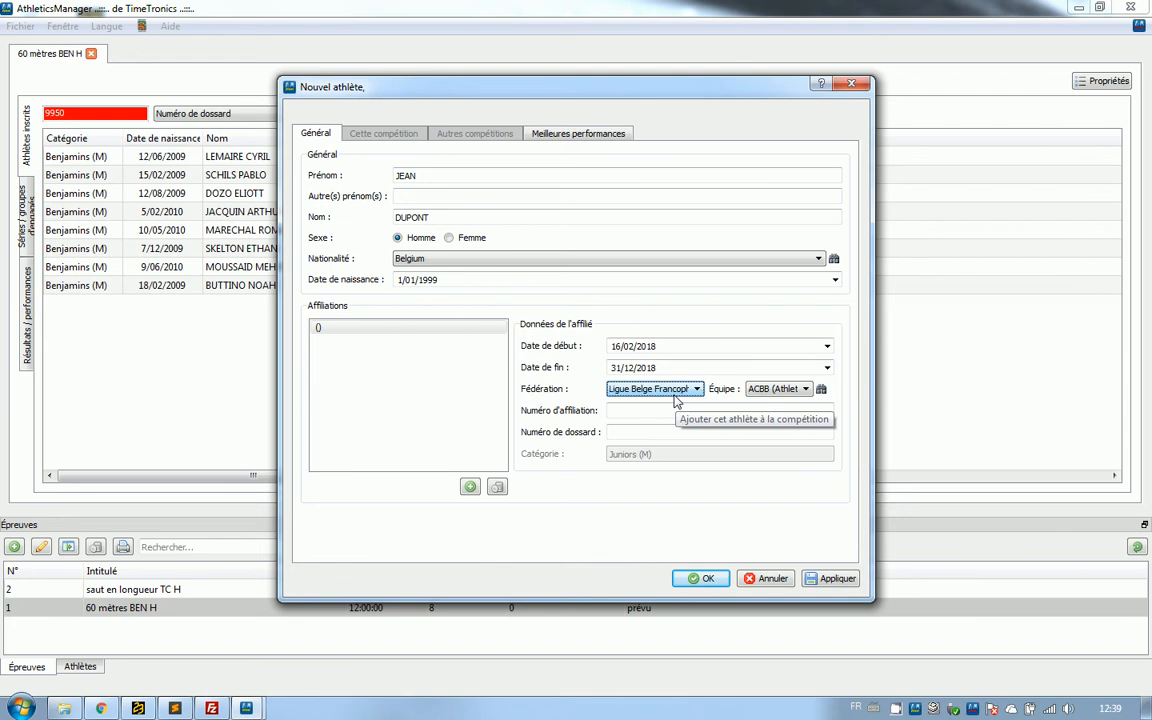
left_click(780, 392)
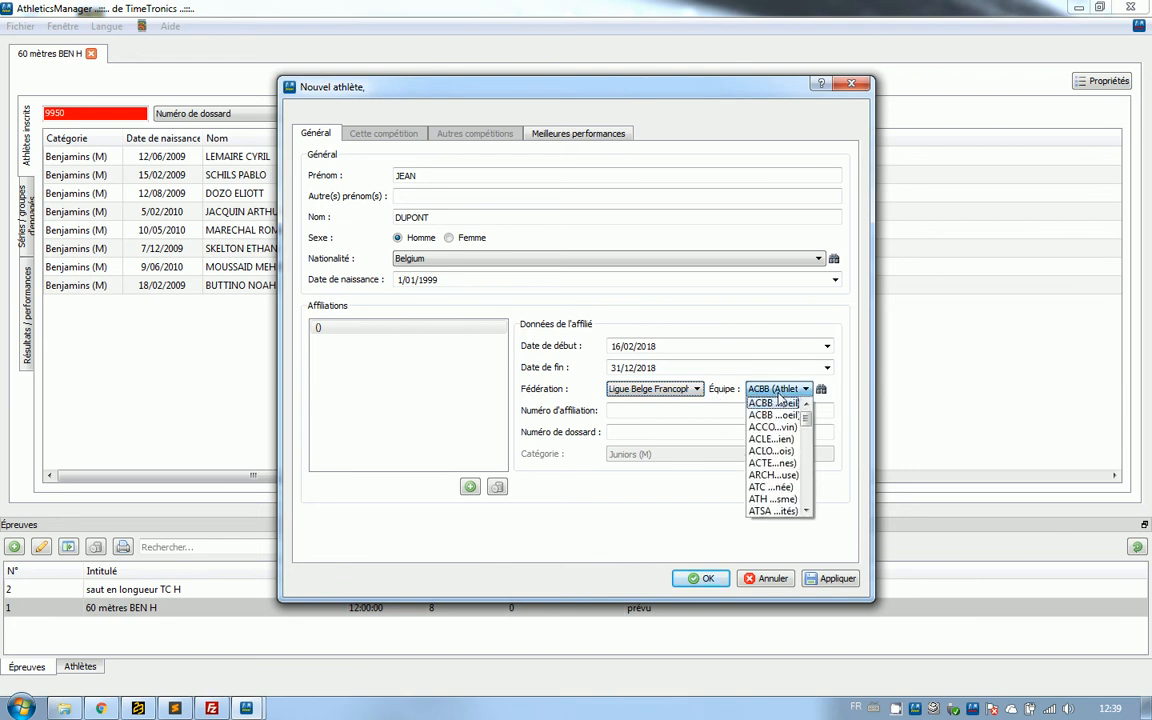
type("NA")
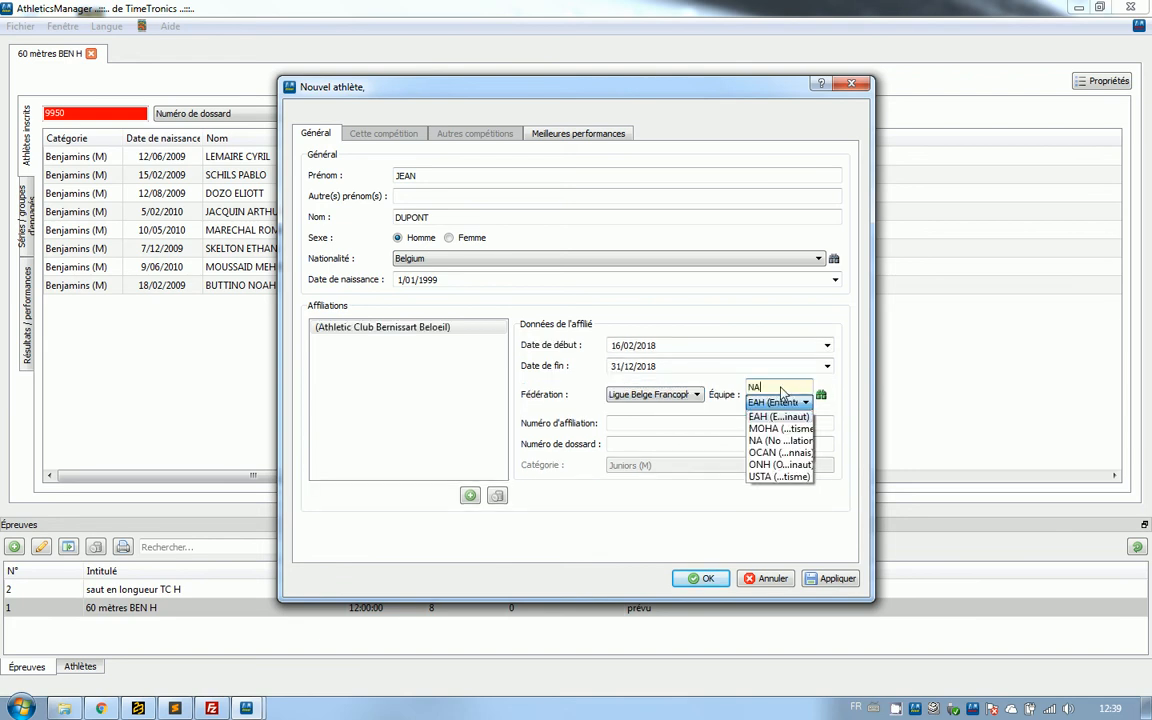
left_click(779, 441)
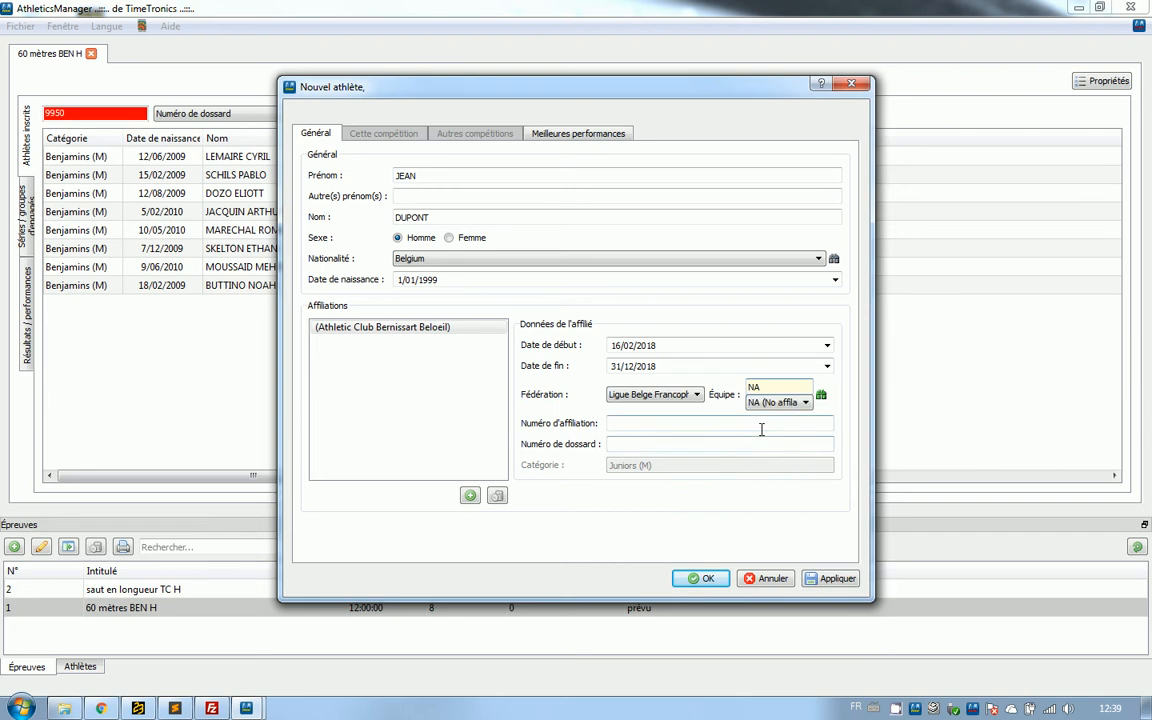
Enter the athlete's affiliation number and set the bib number to 9950.
left_click(766, 413)
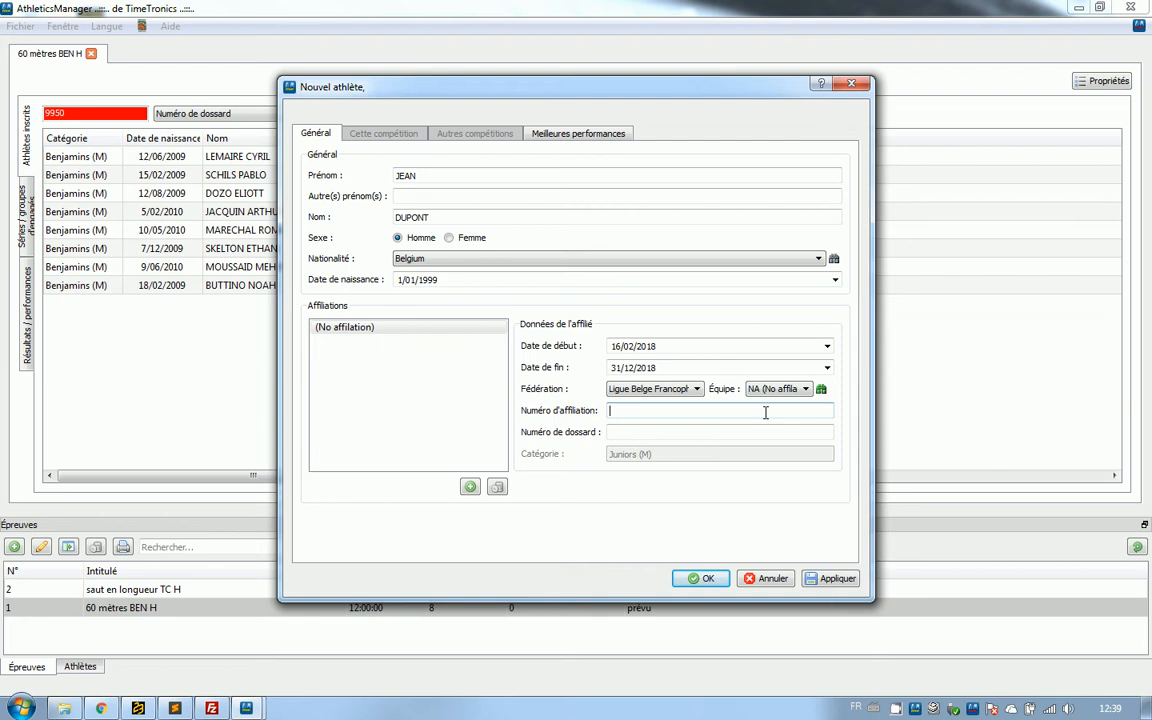
type("9950")
left_click(741, 431)
type("99")
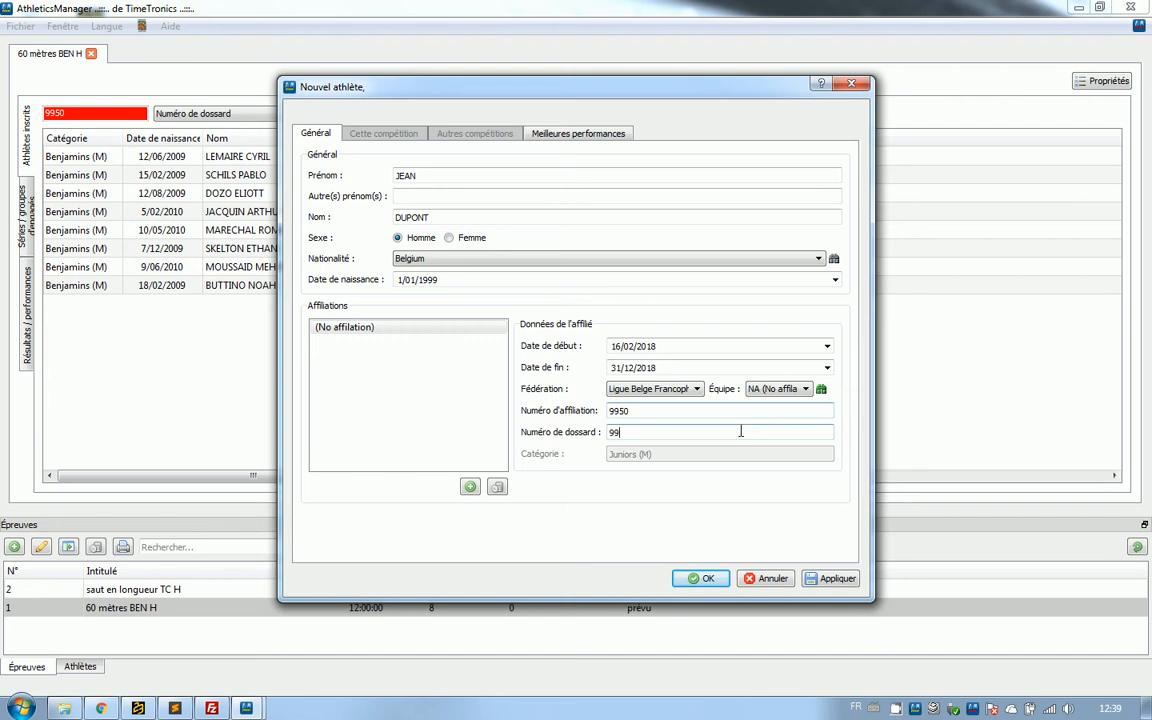
type("50")
Correct the year in the new athlete's date of birth to suit the Benjamins (M) category.
left_click_drag(526, 95, 506, 115)
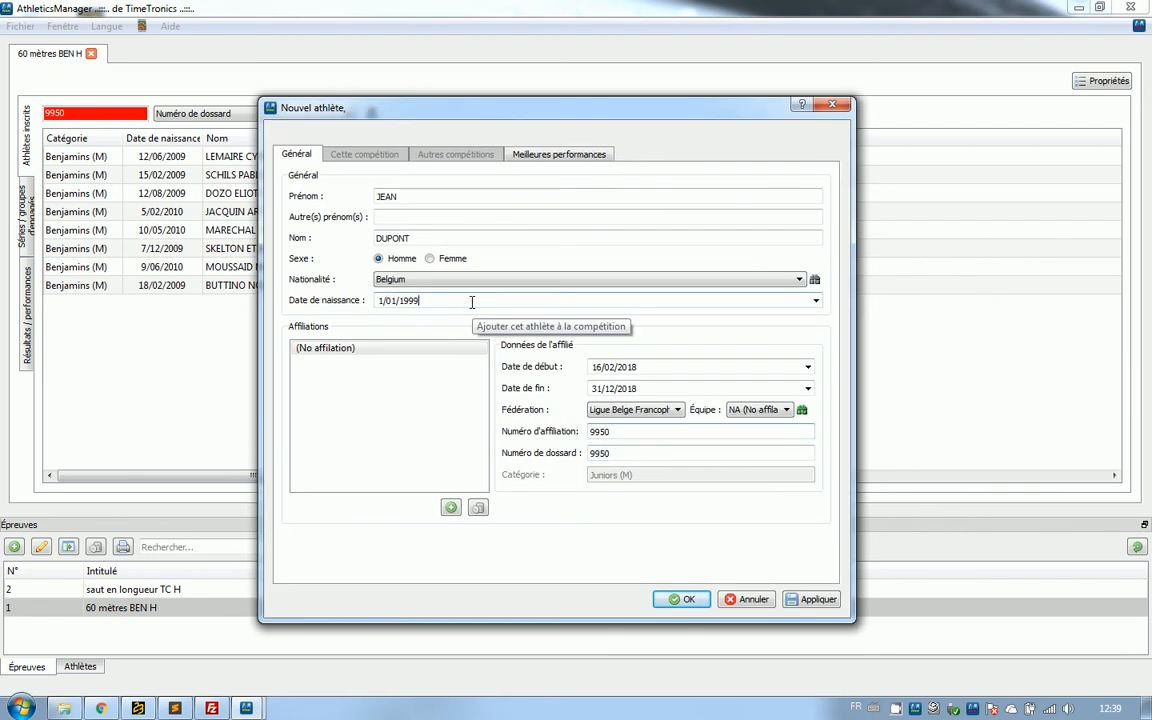
key("BackSpace")
key("BackSpace")
key("BackSpace")
key("BackSpace")
type("200")
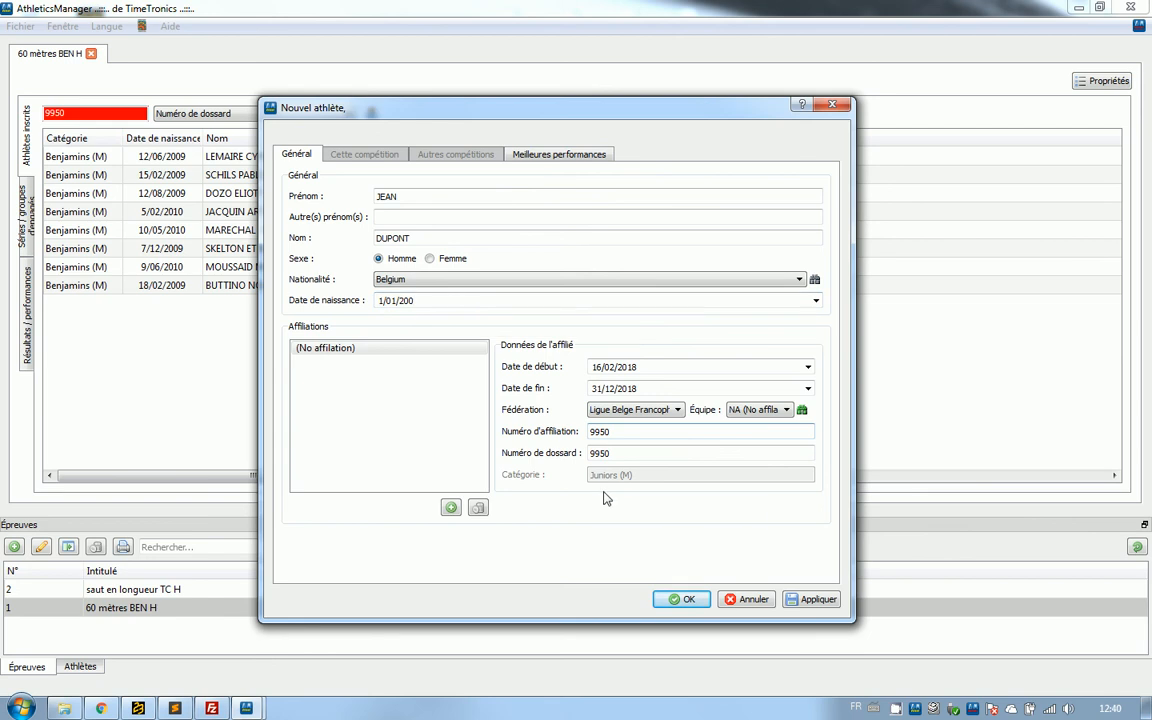
type("9")
Check the affiliation and bib number fields and save the new athlete into the event.
left_click(622, 446)
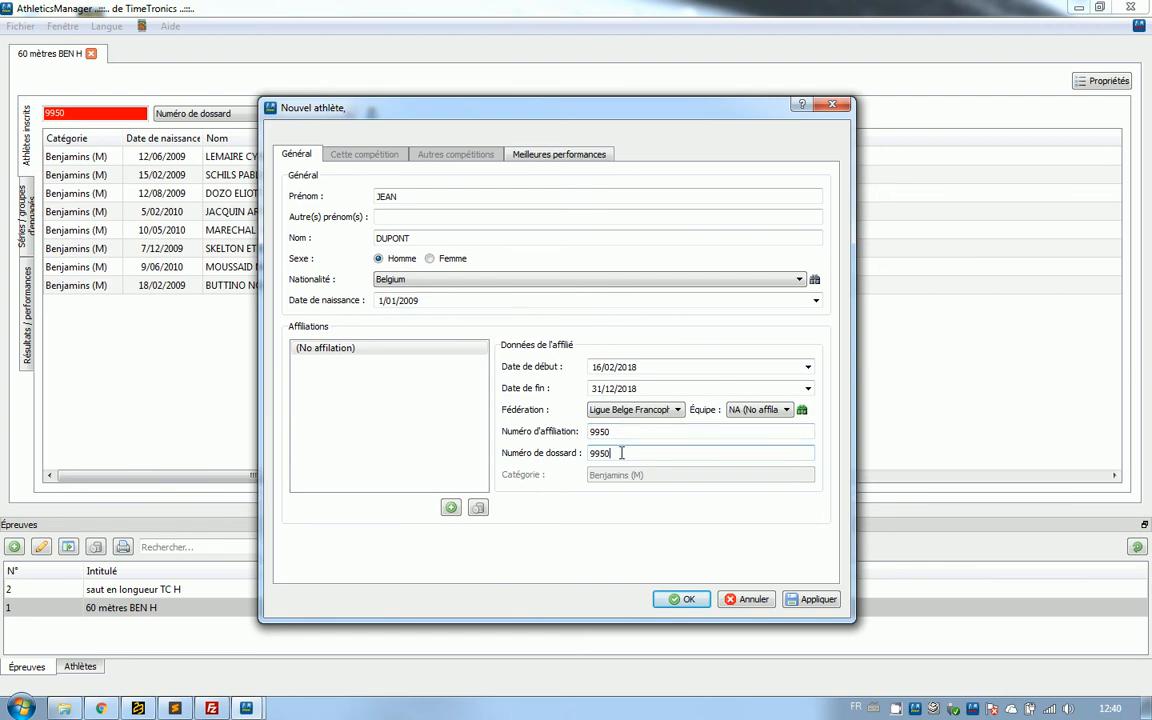
left_click(621, 436)
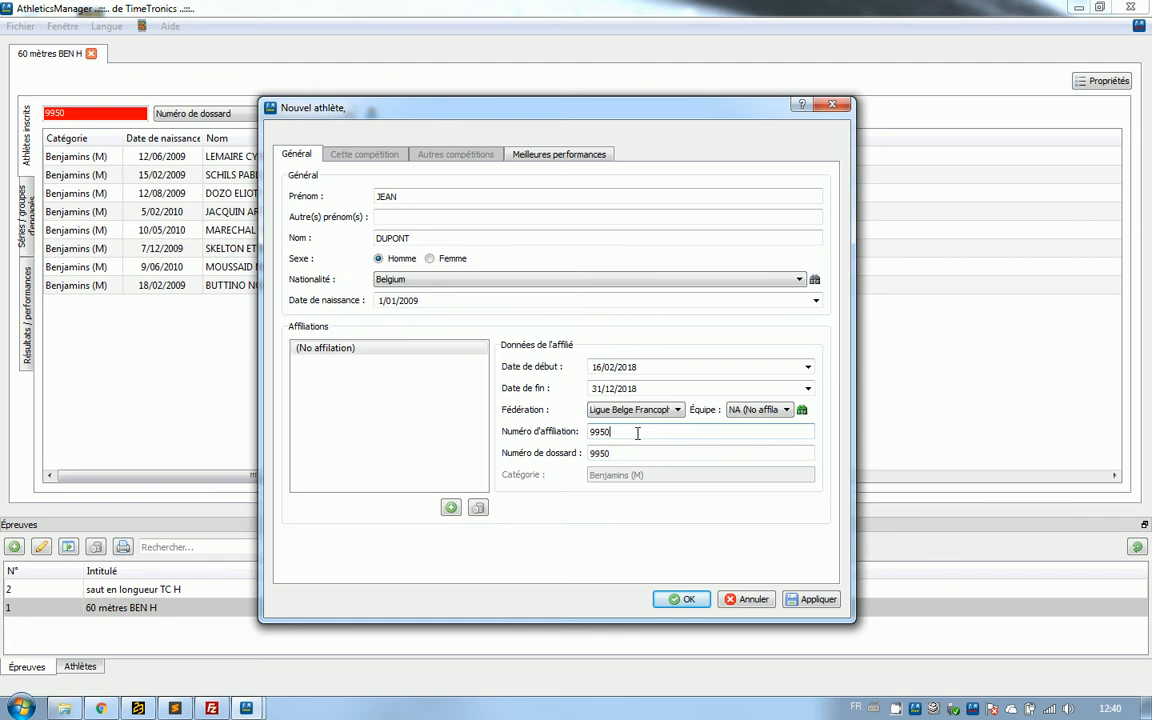
left_click(622, 453)
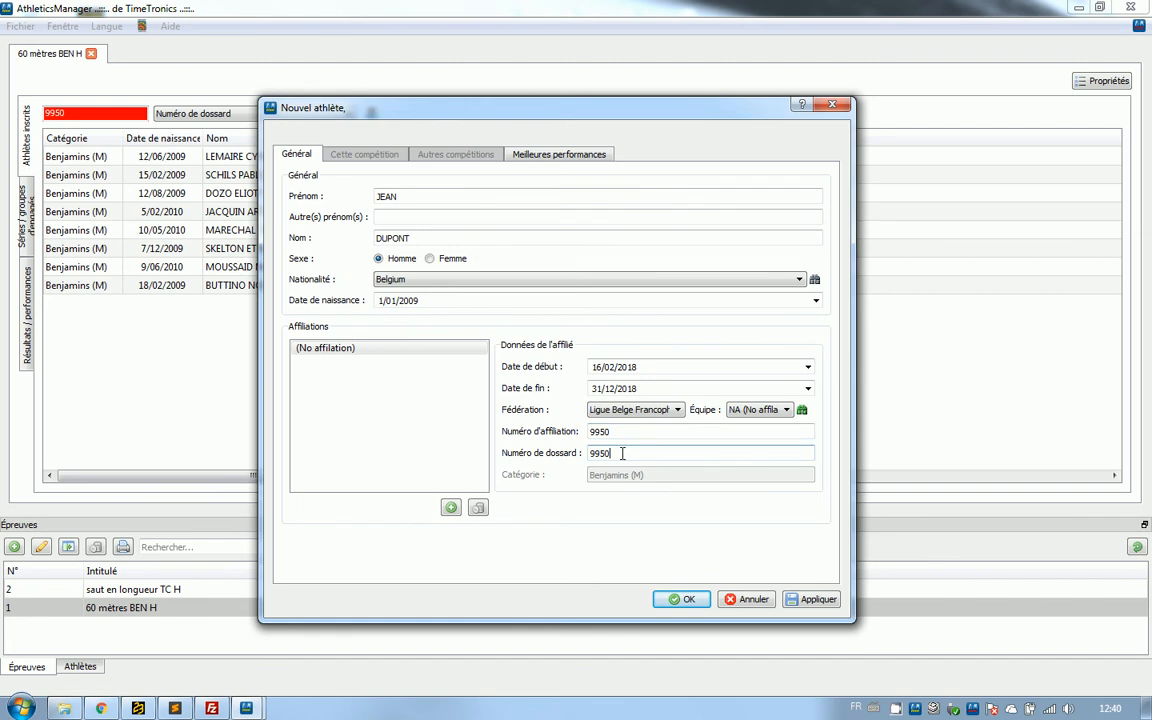
left_click(833, 603)
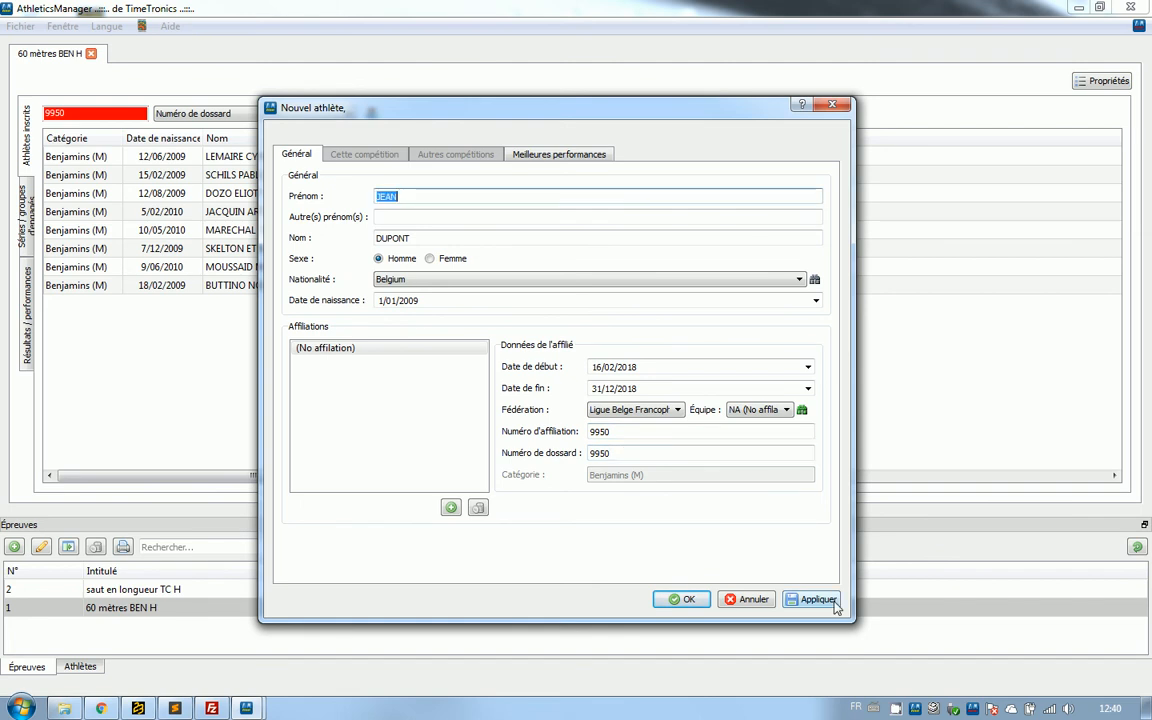
left_click(684, 601)
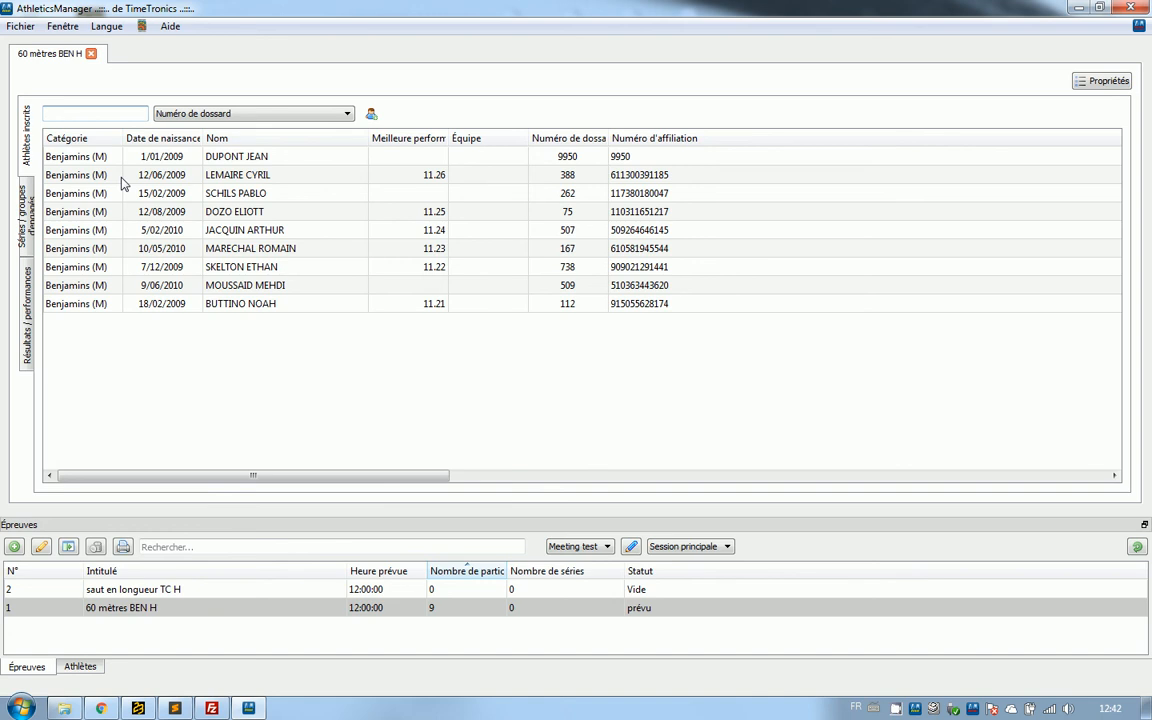
Create the series for the 60 mètres BEN H event and compare the participant lists of Série 1 and Série 2.
left_click(32, 218)
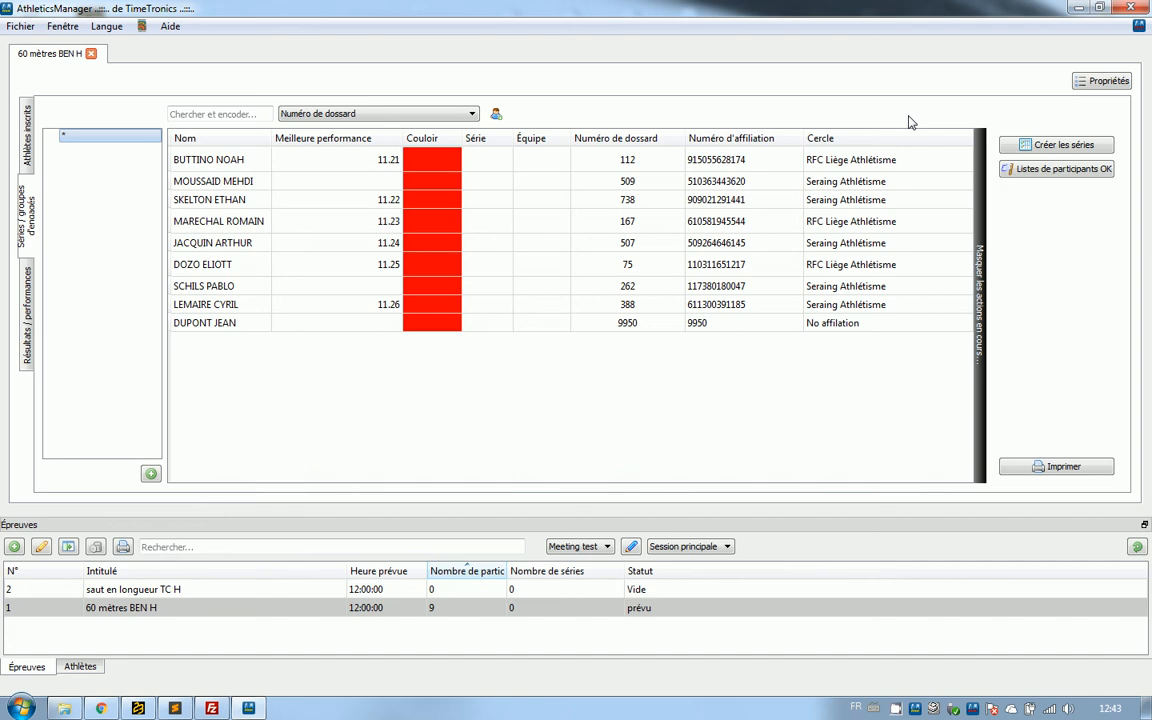
left_click(1025, 146)
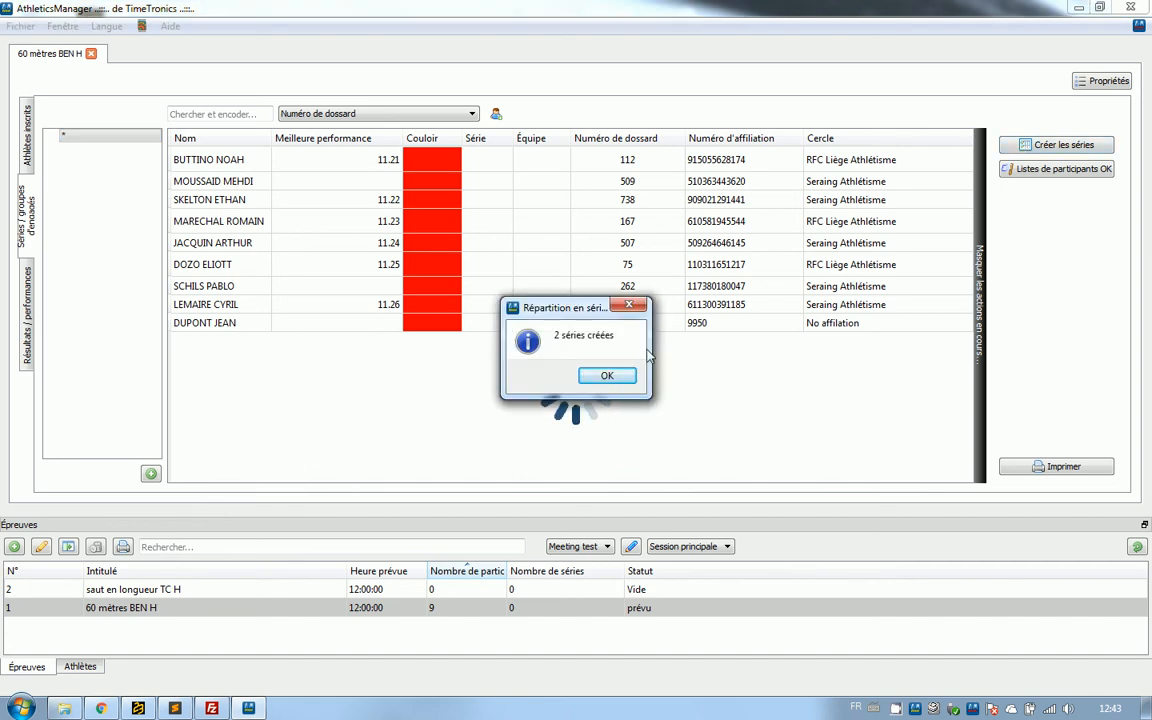
left_click(607, 376)
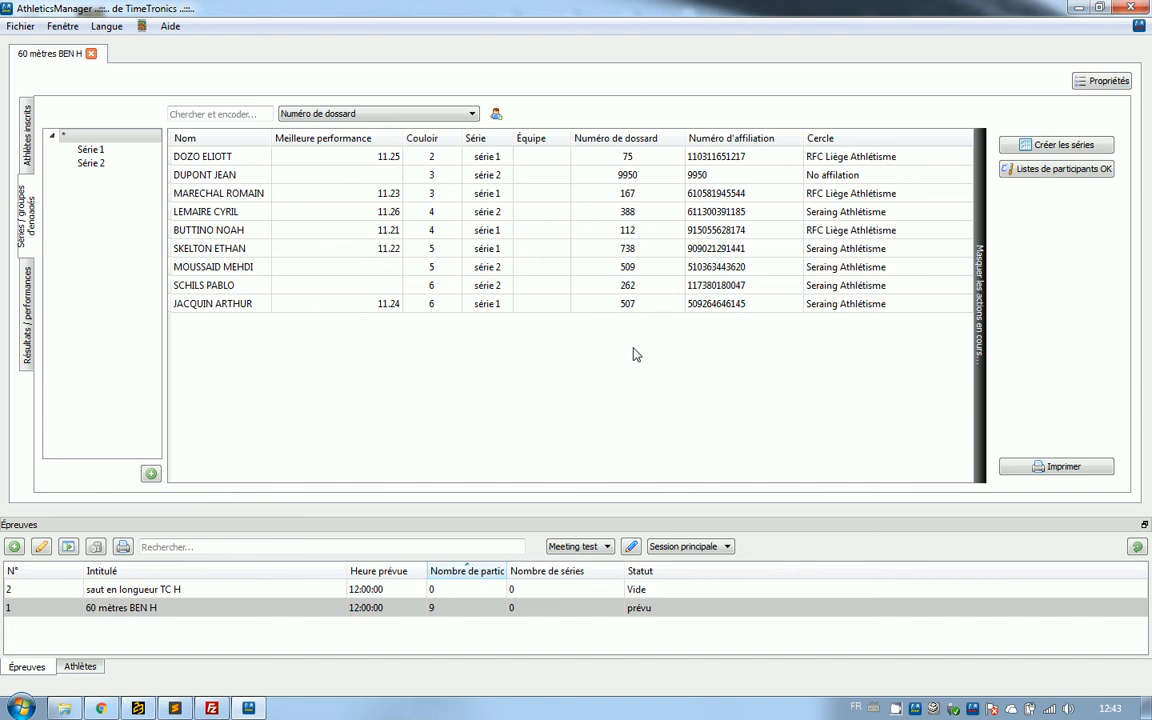
left_click(86, 150)
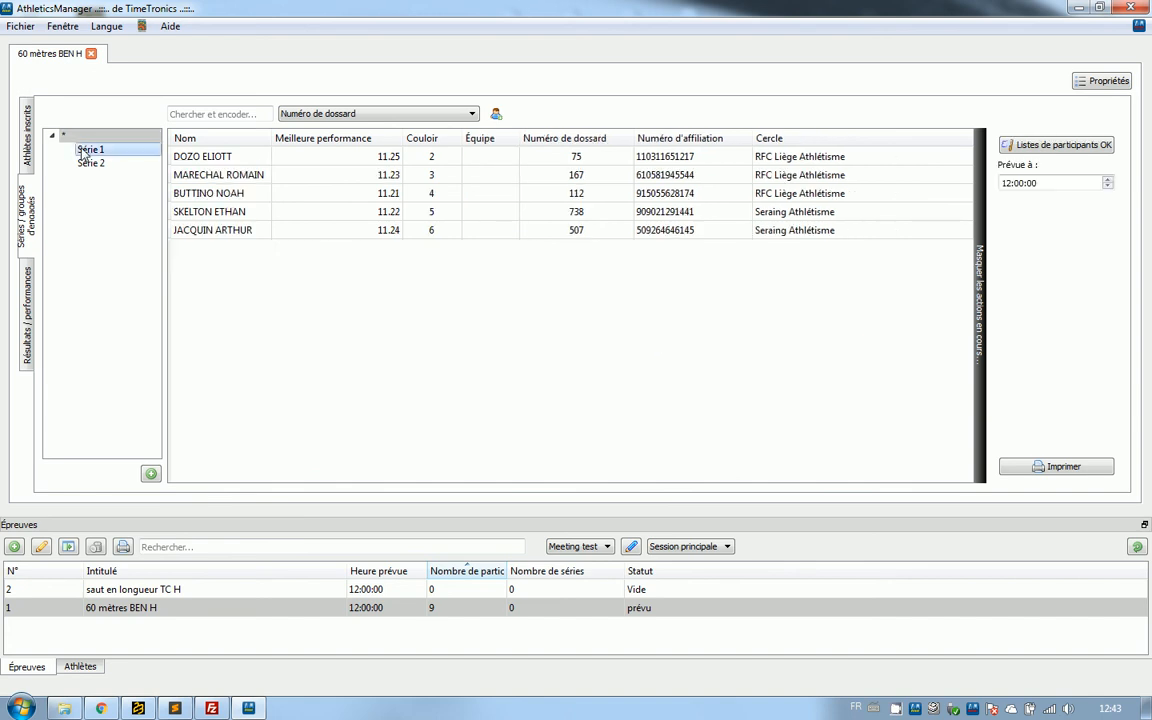
left_click(120, 163)
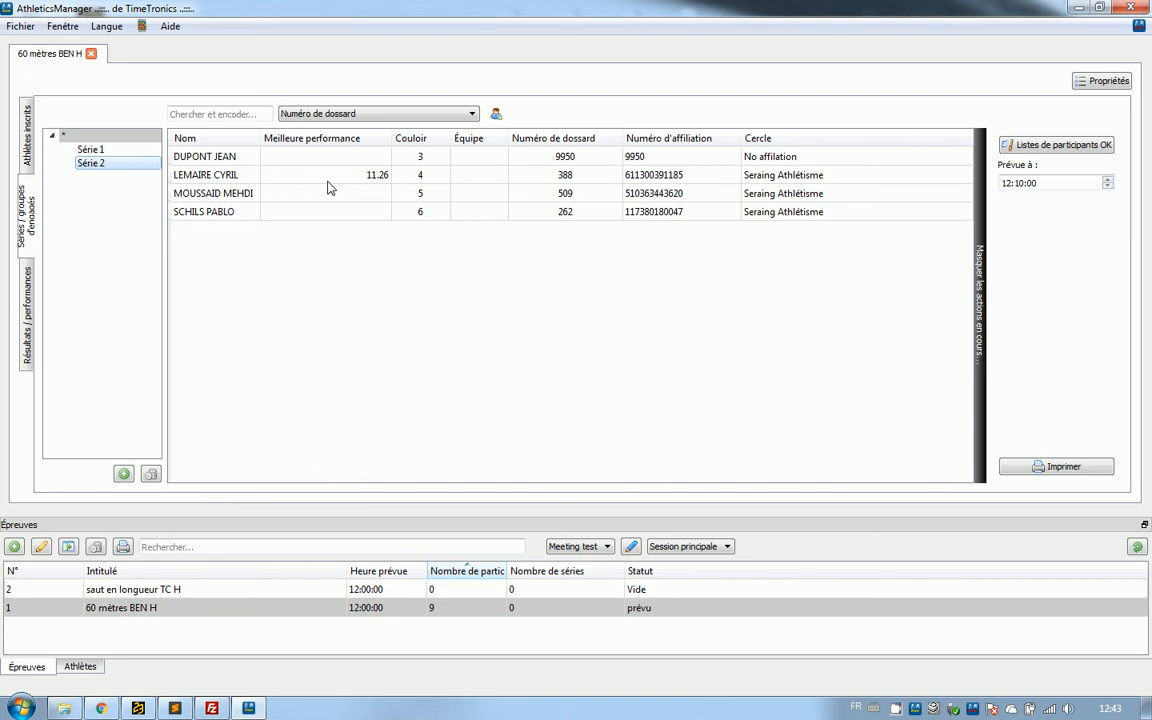
left_click(88, 151)
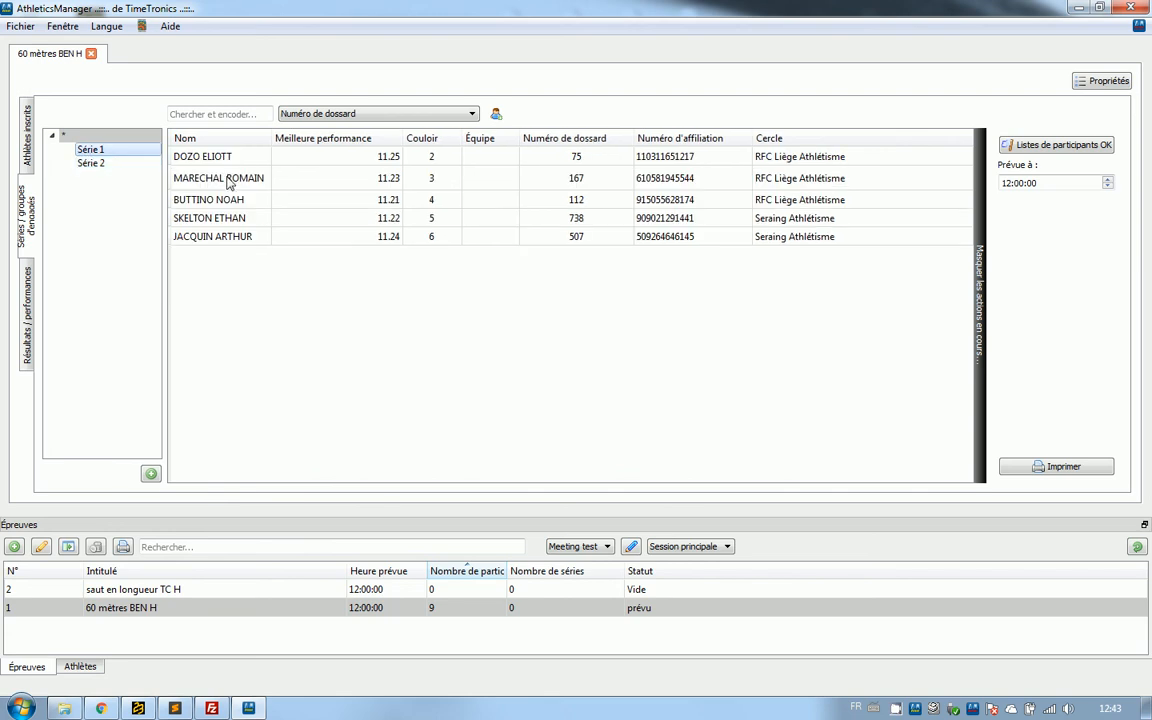
Compare the athletes, best performances and lane assignments in Série 1 and Série 2 with the event's full list.
left_click(118, 164)
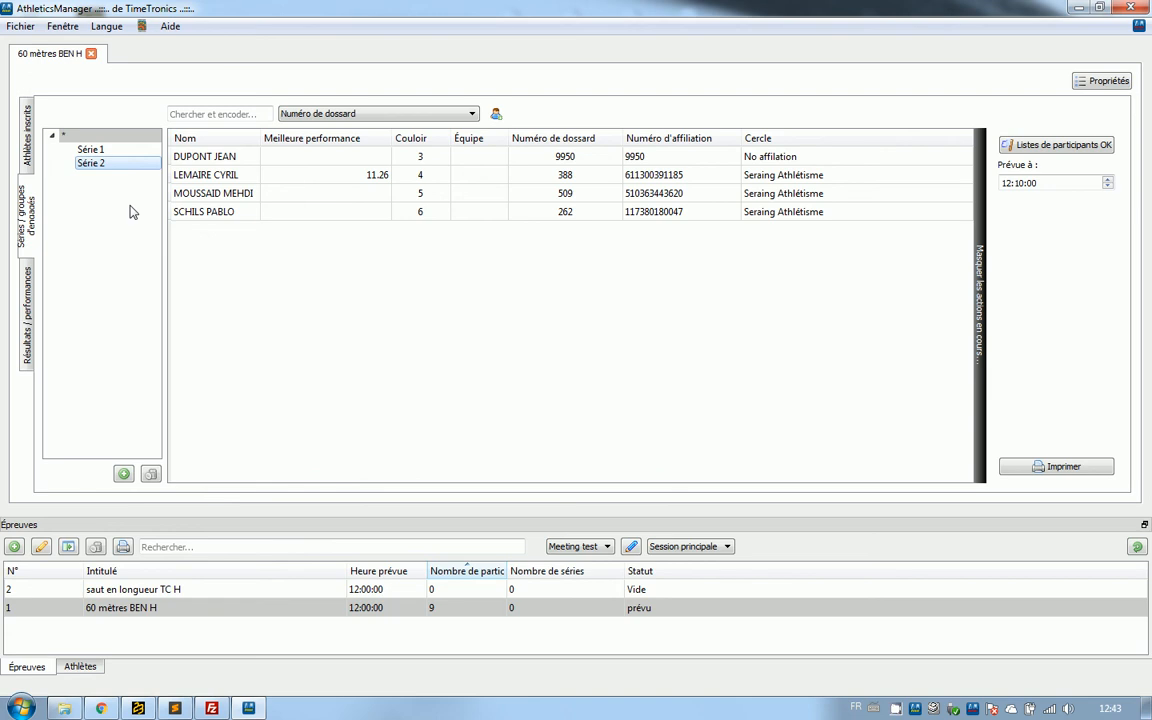
left_click(98, 151)
left_click(102, 164)
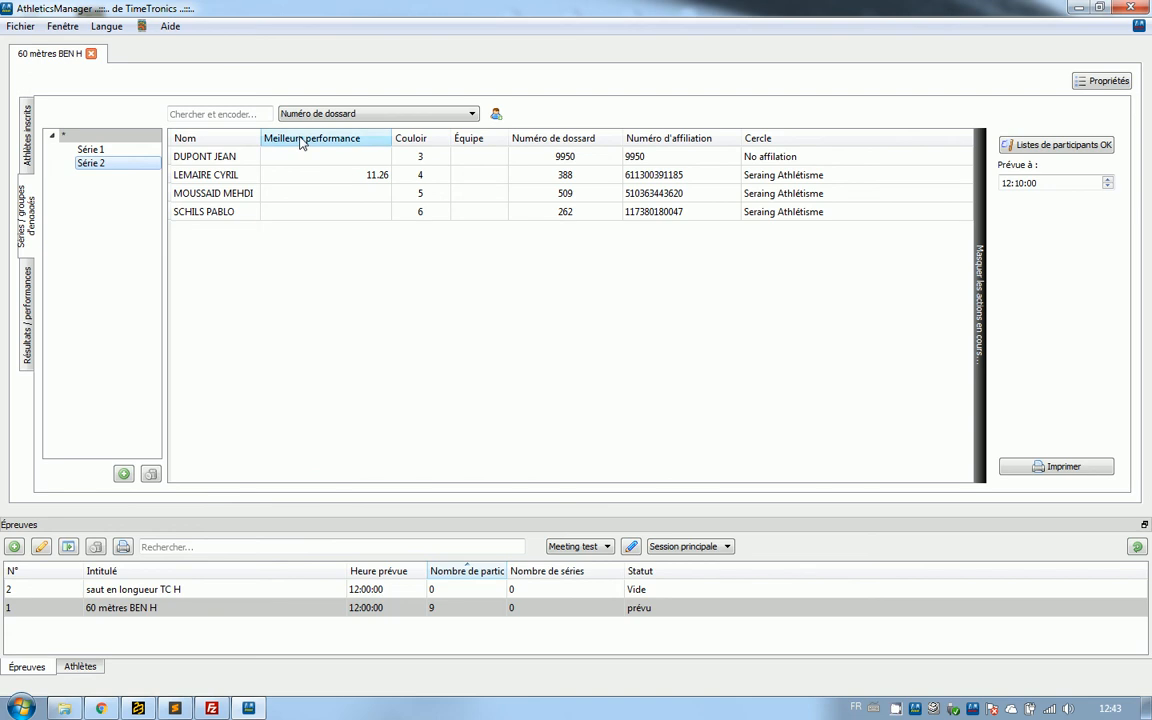
left_click(98, 150)
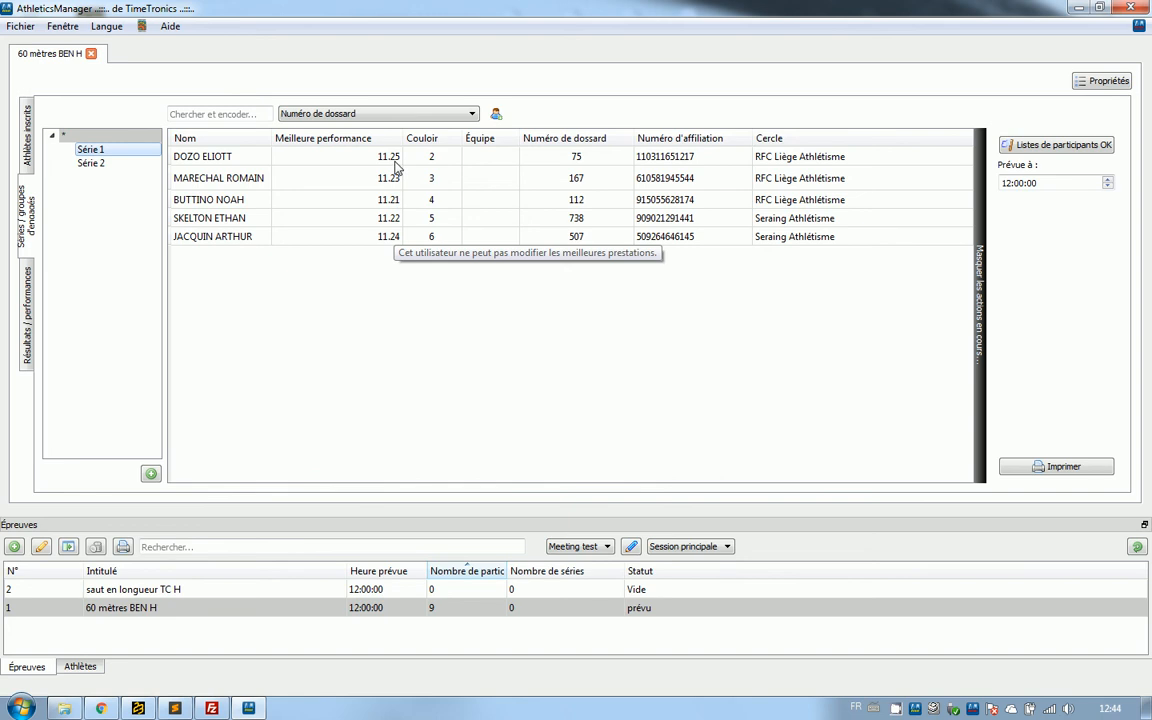
left_click(88, 163)
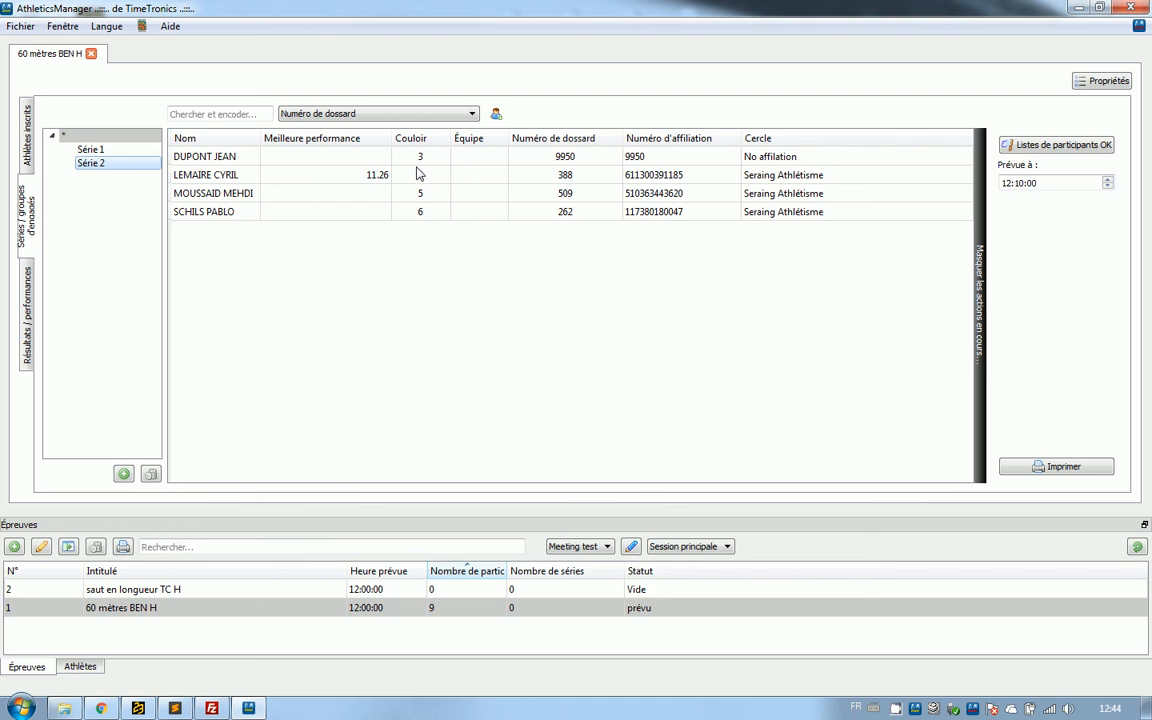
left_click(91, 137)
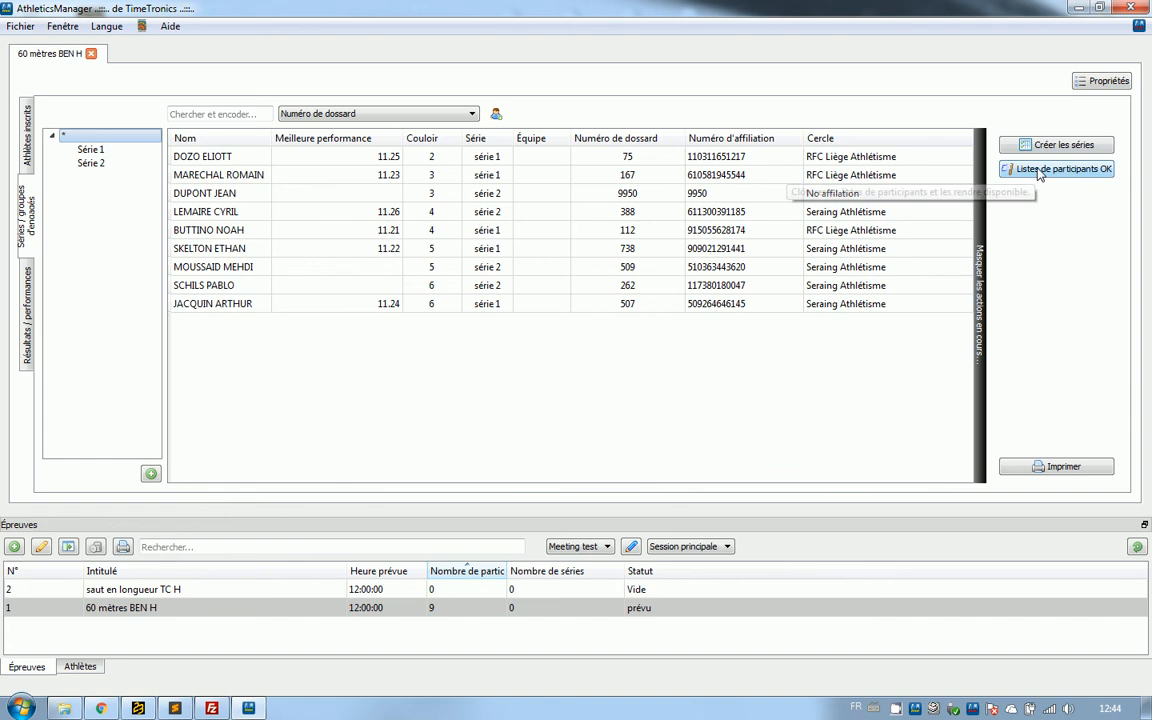
left_click(92, 150)
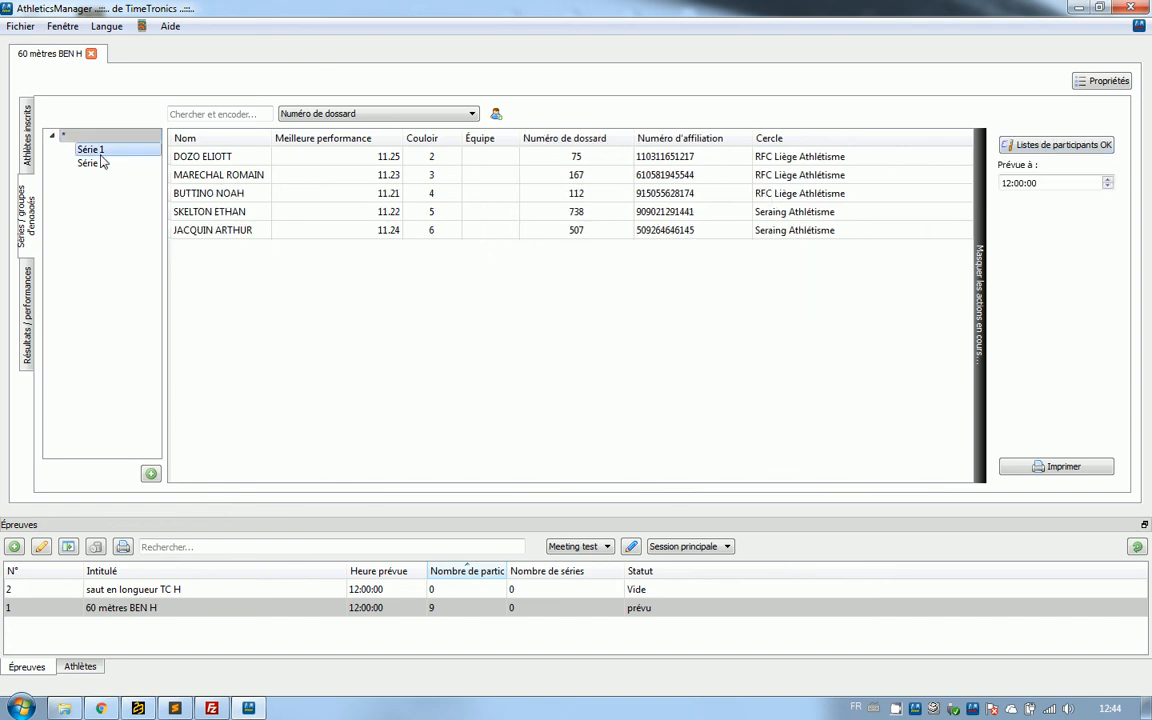
left_click(101, 164)
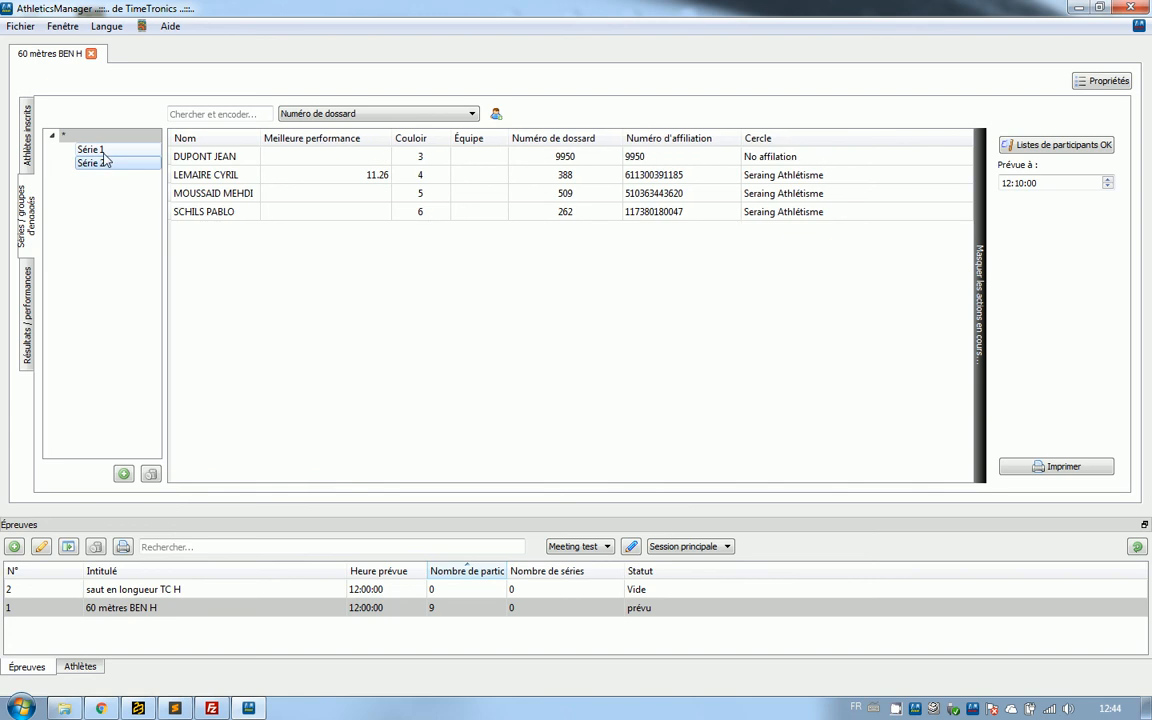
left_click(101, 154)
left_click(106, 166)
left_click(106, 154)
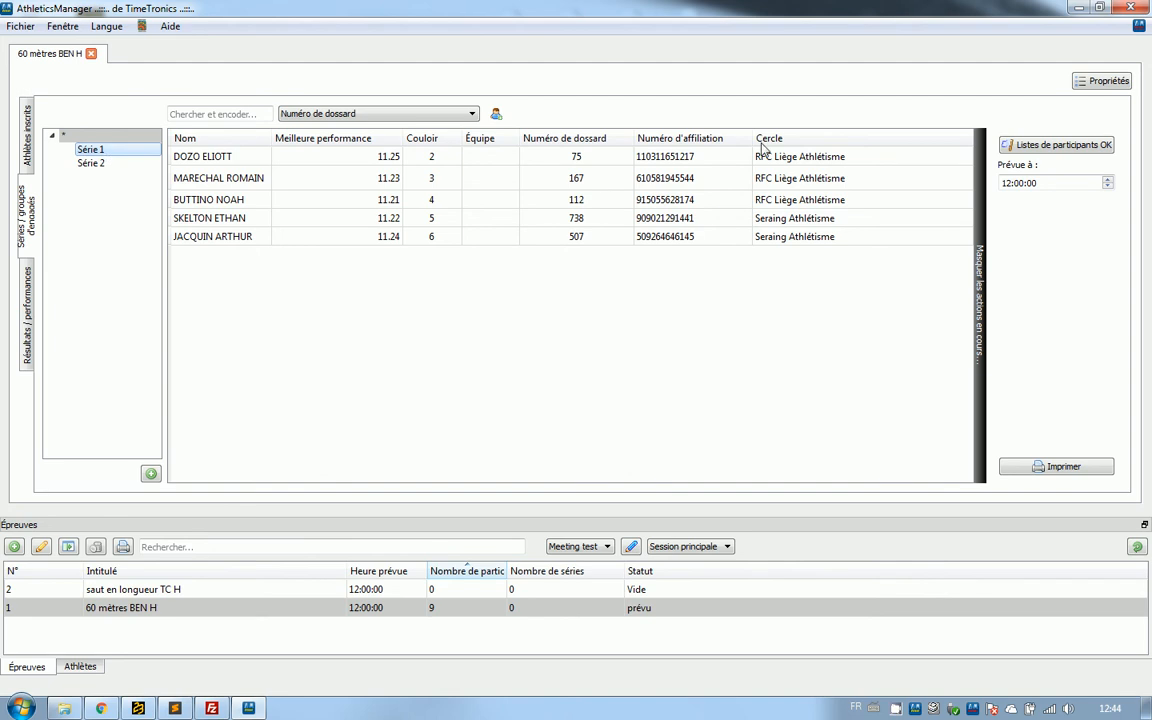
Set the round's series seeding method to simplebestlast^SimpleSeedingMethodBestLast.dll in the event properties and save the change.
left_click(1100, 81)
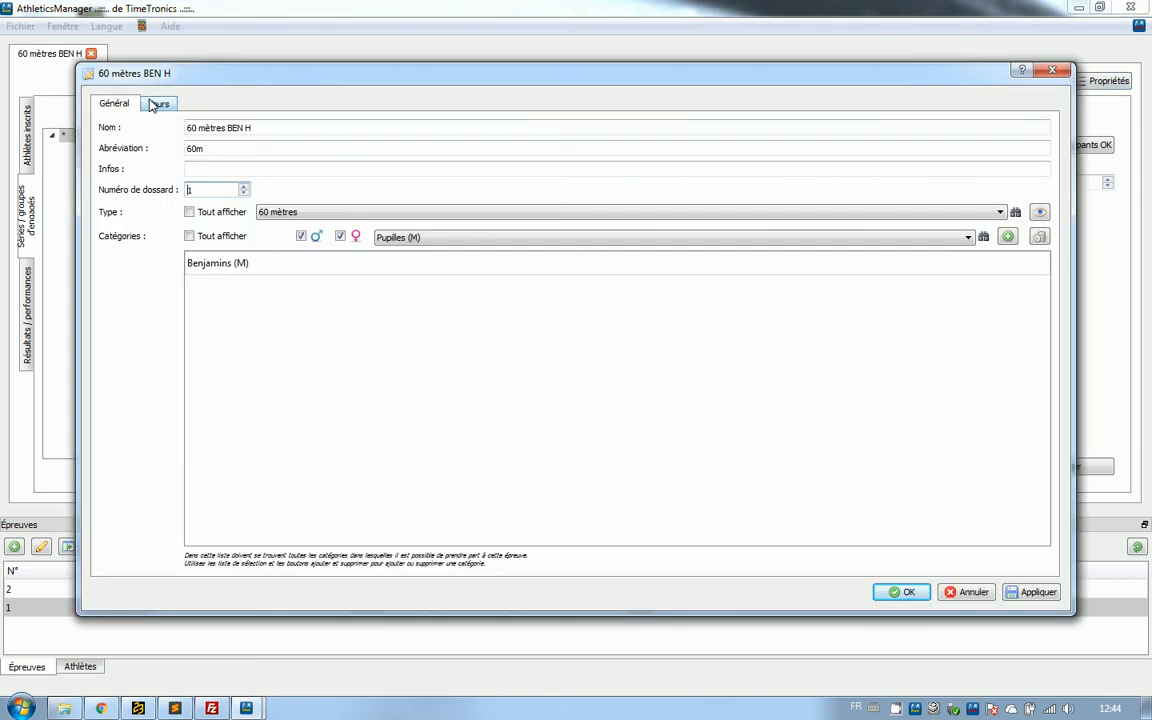
left_click(158, 104)
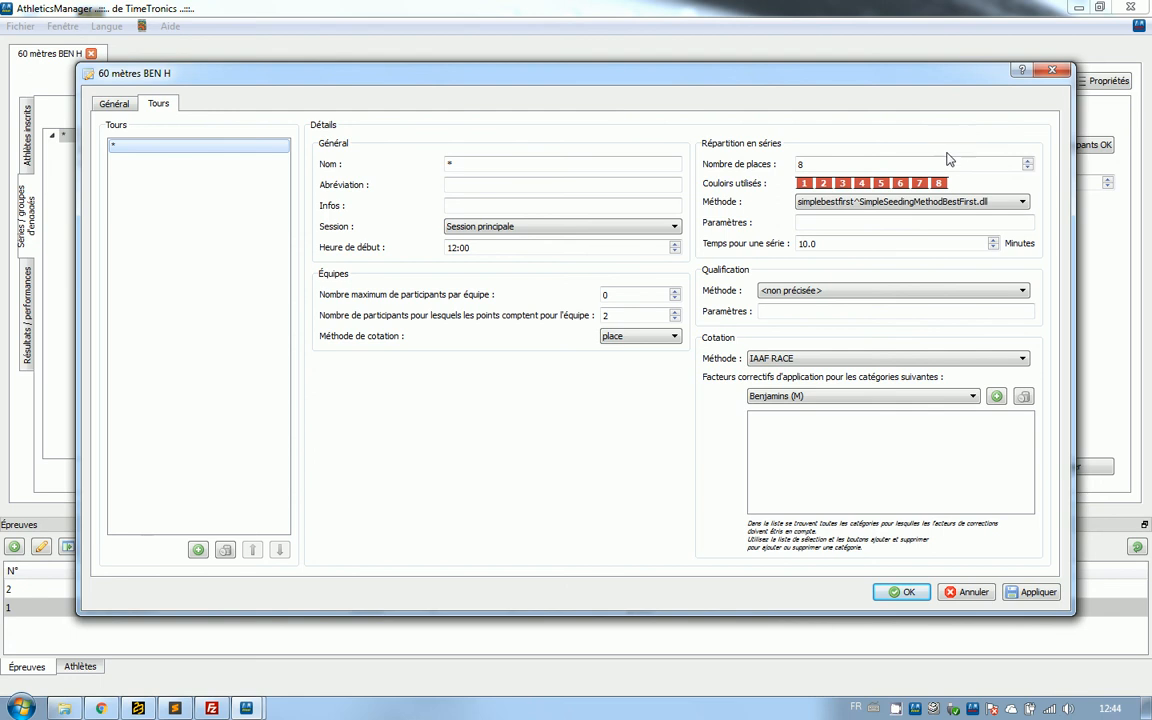
left_click(998, 201)
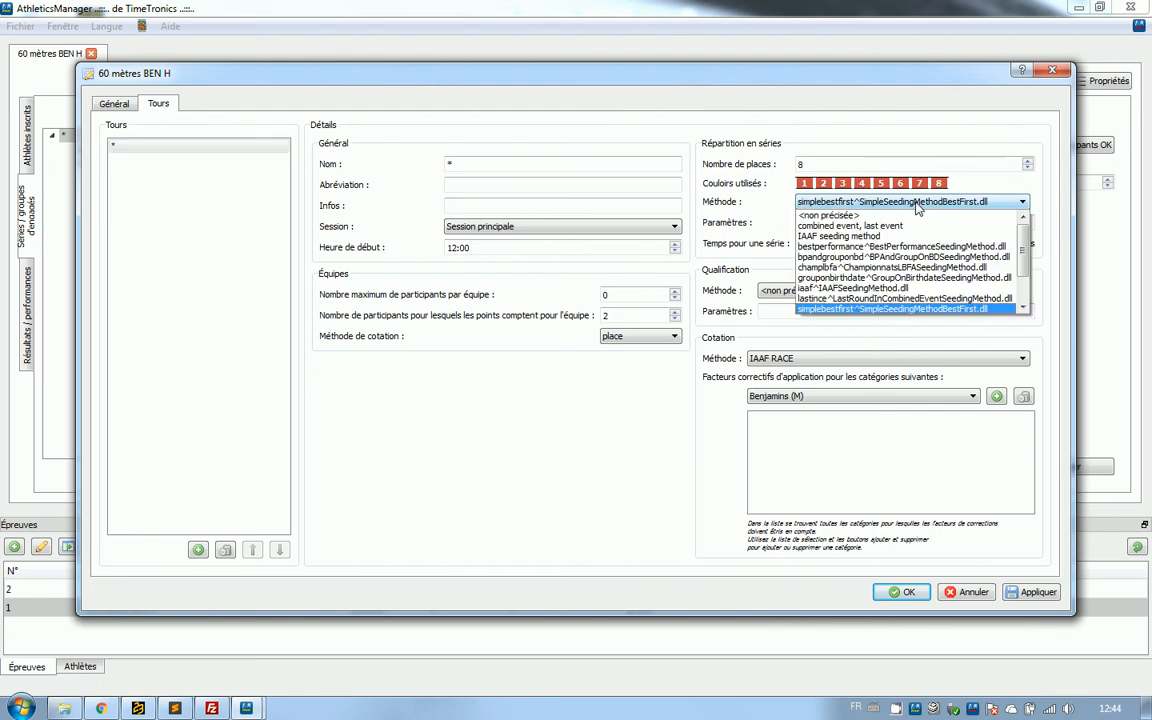
left_click(1025, 310)
left_click(1025, 310)
left_click(845, 307)
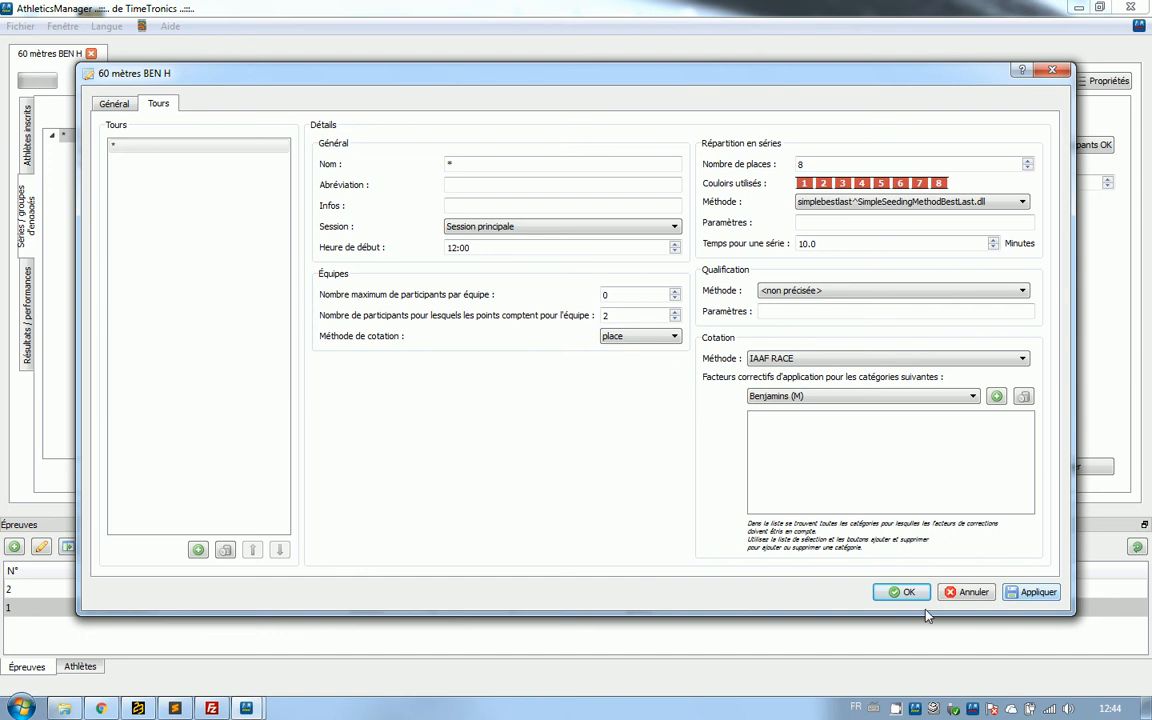
left_click(900, 590)
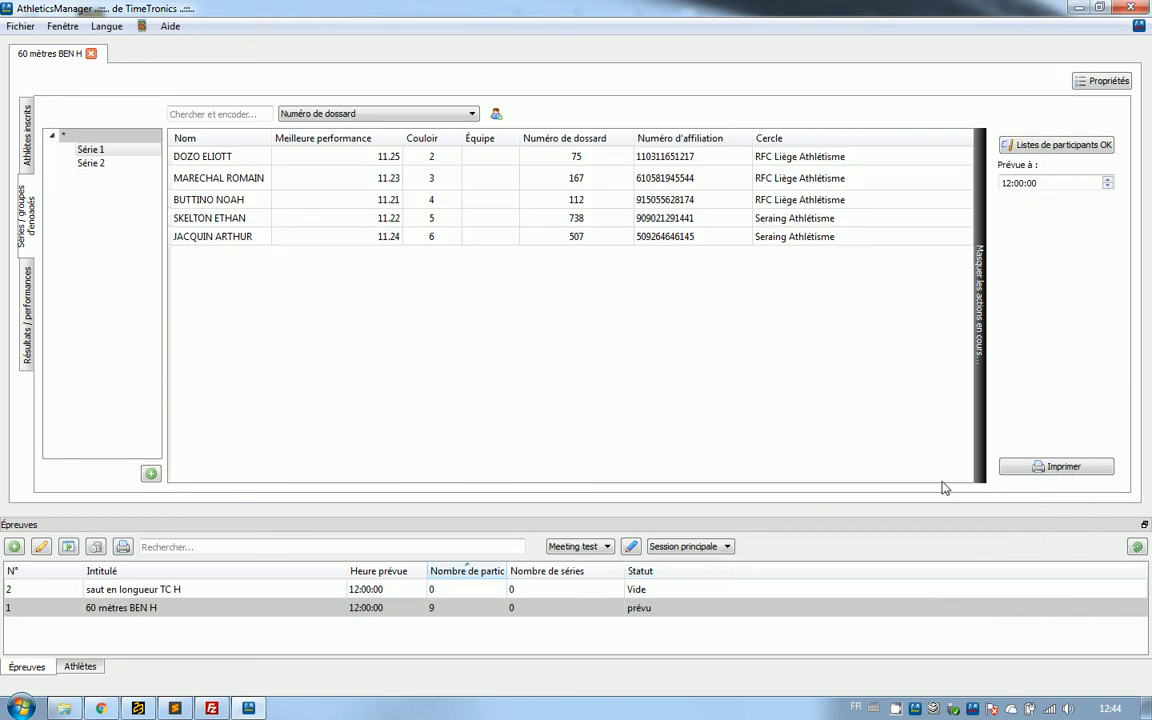
Recreate the series for the whole round and review the participants of Série 1 and Série 2.
left_click(93, 138)
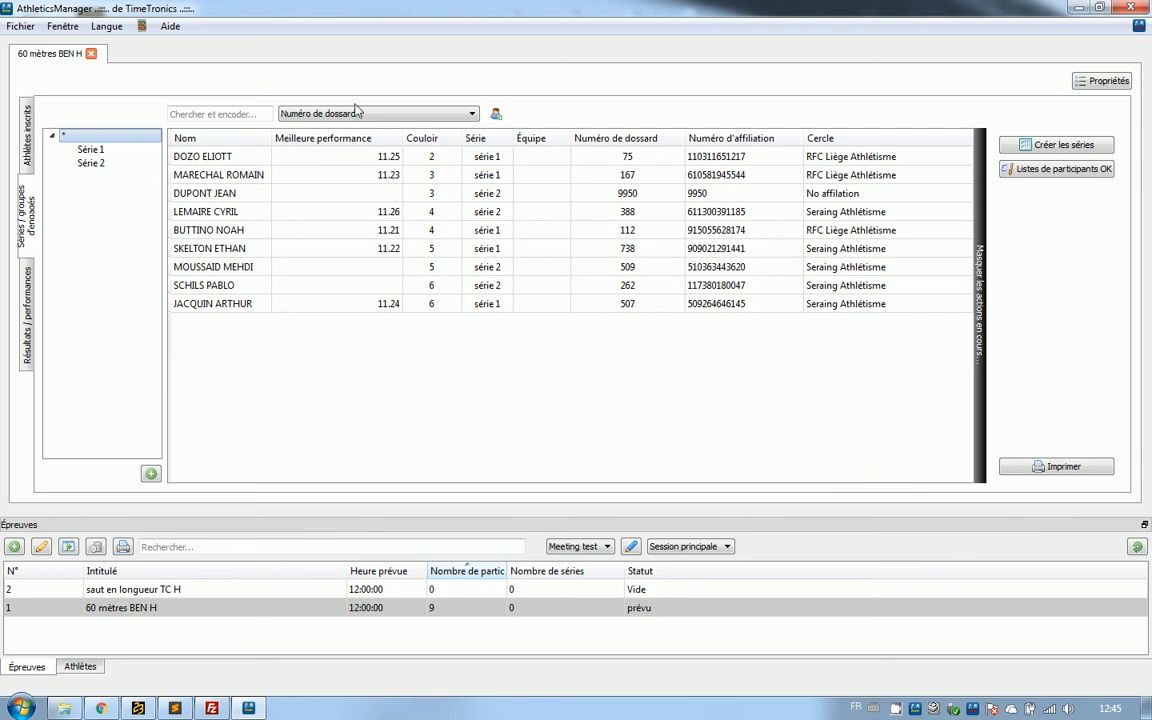
left_click(1025, 147)
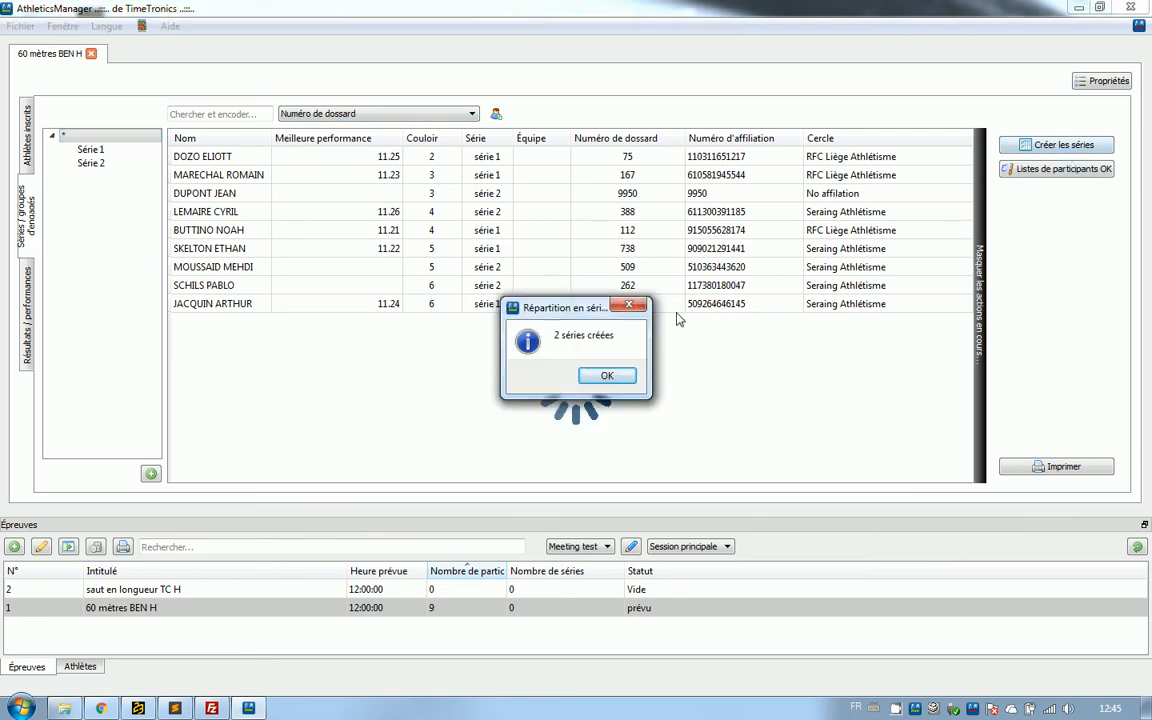
left_click(603, 375)
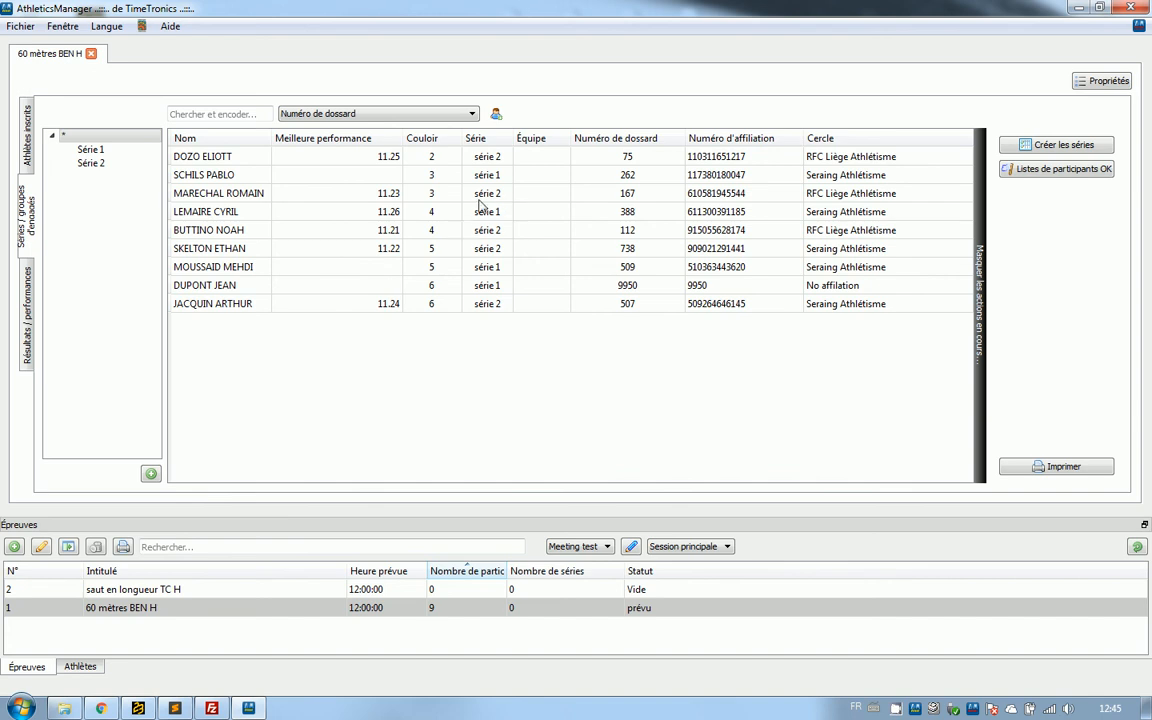
left_click(125, 155)
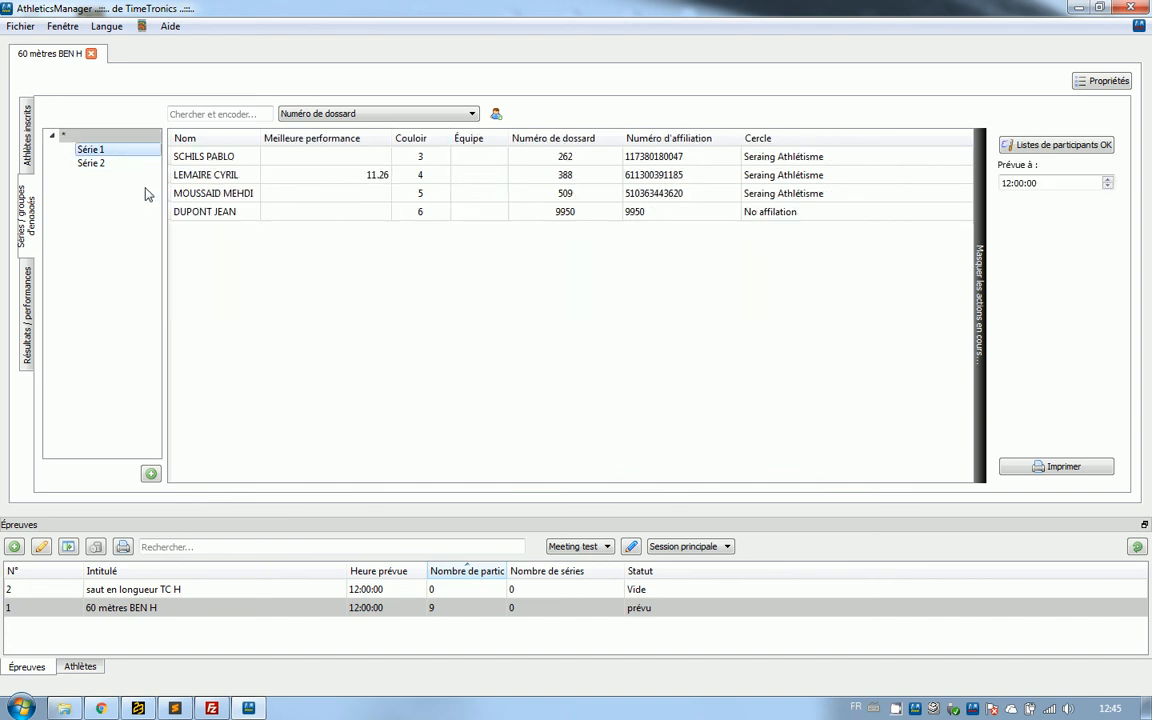
left_click(120, 164)
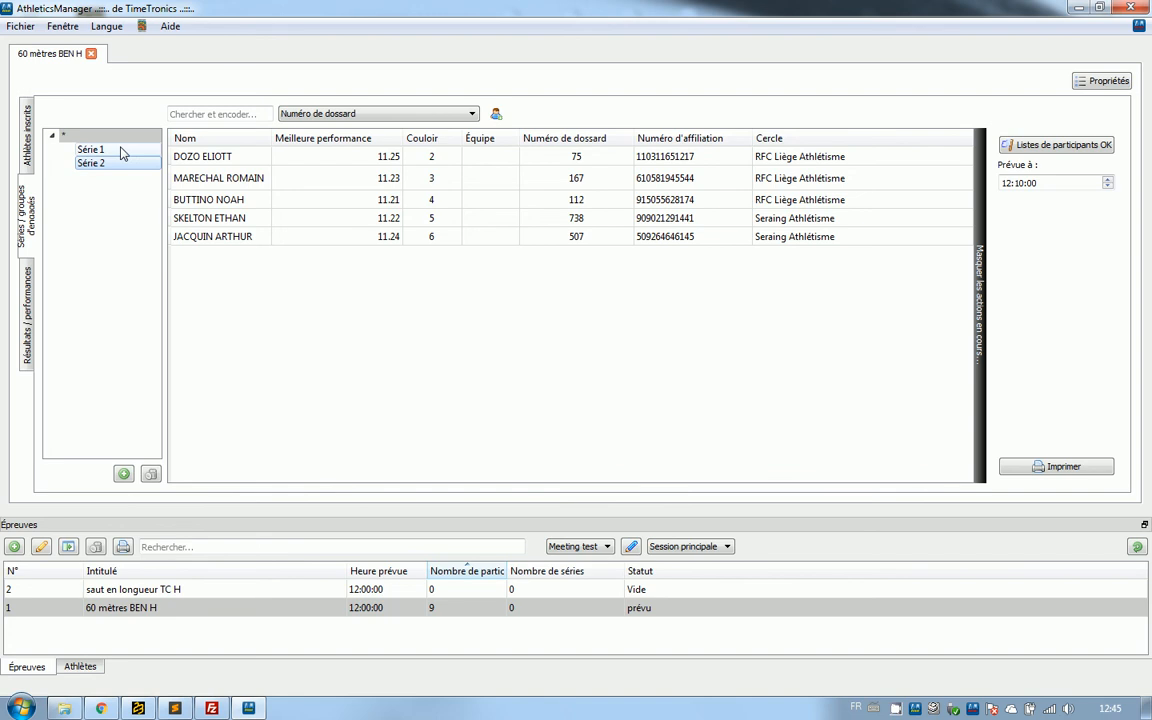
left_click(120, 150)
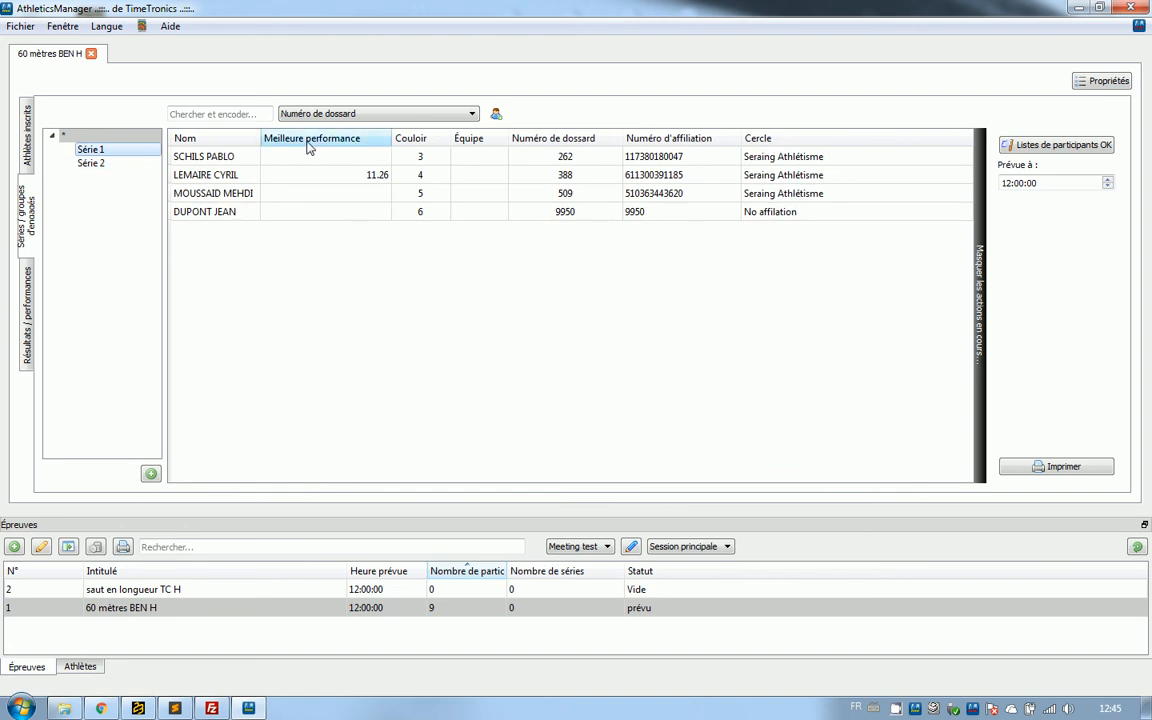
left_click(103, 166)
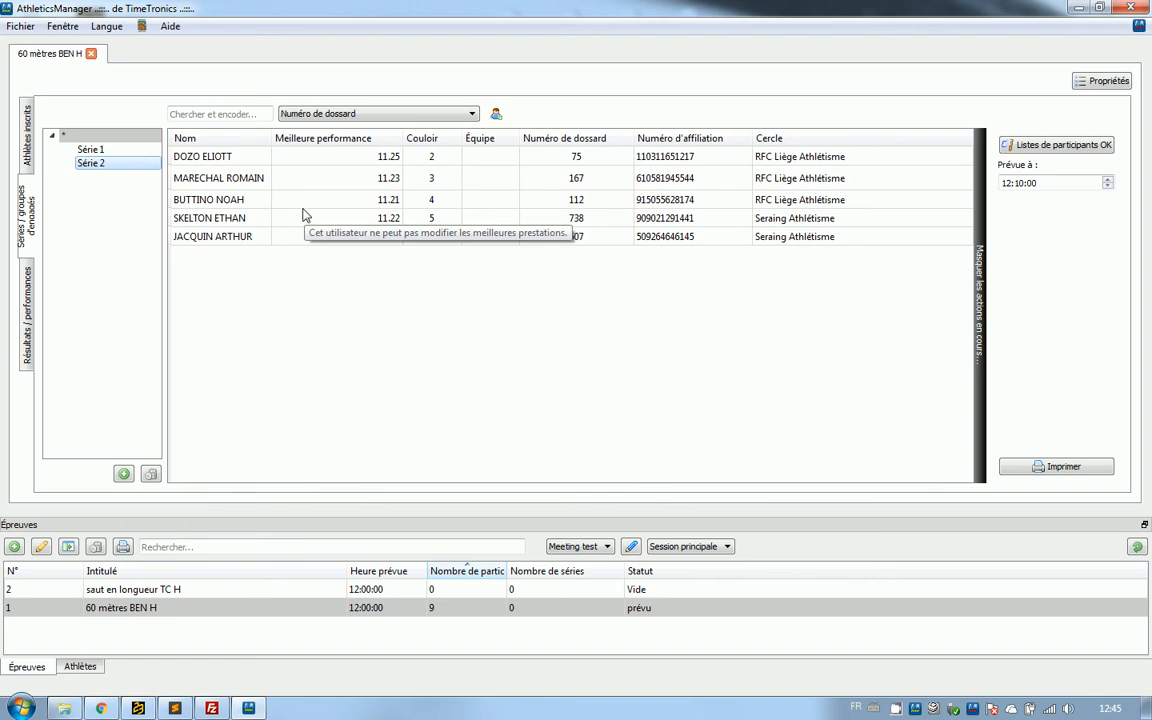
Mark the participant lists of the whole round as OK and check the event's status and series count.
left_click(114, 138)
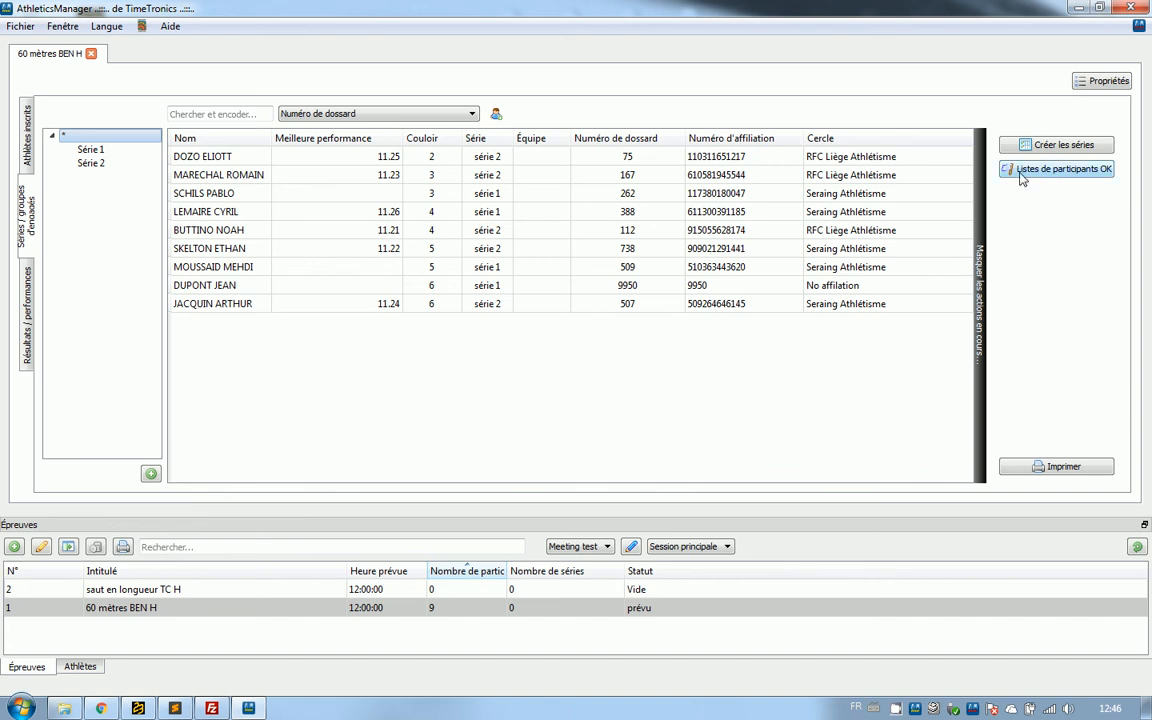
left_click(1055, 174)
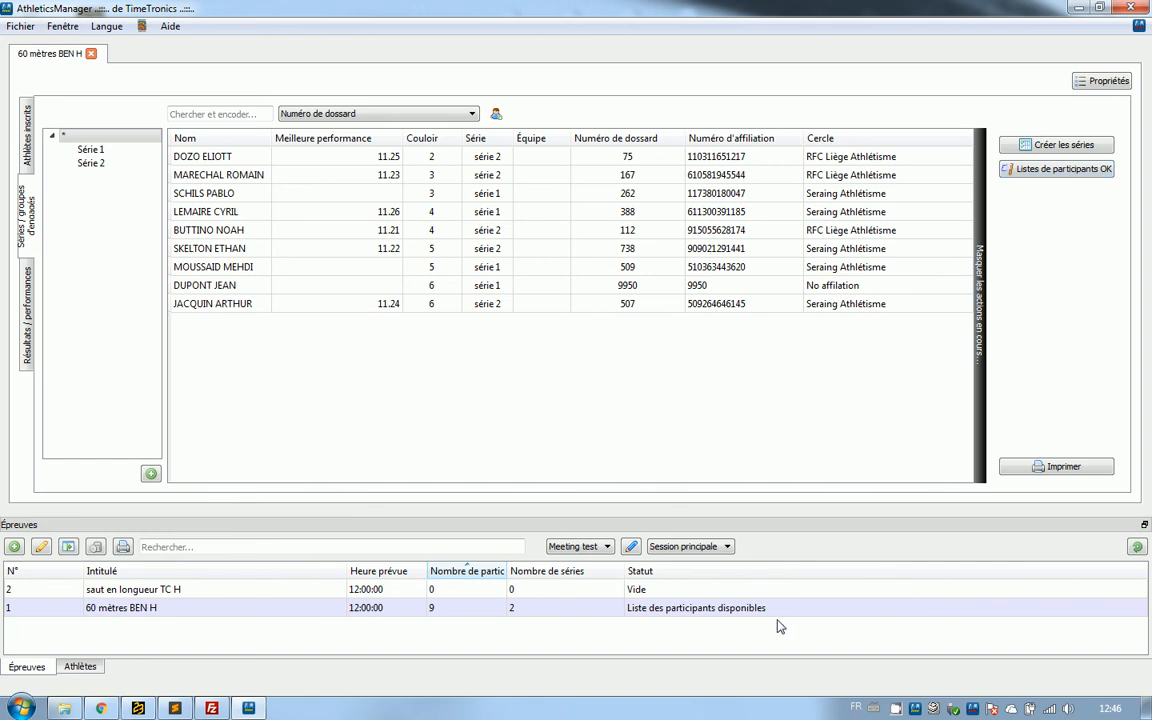
left_click(702, 608)
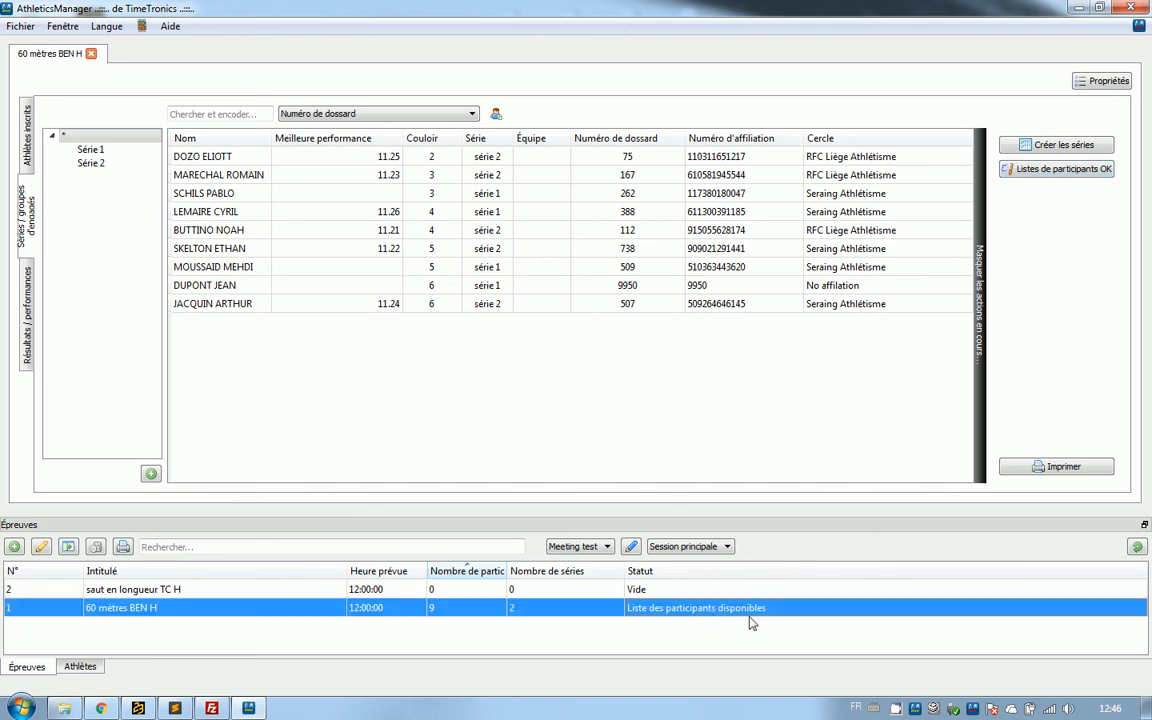
left_click(597, 594)
left_click(588, 612)
left_click(563, 590)
left_click(592, 611)
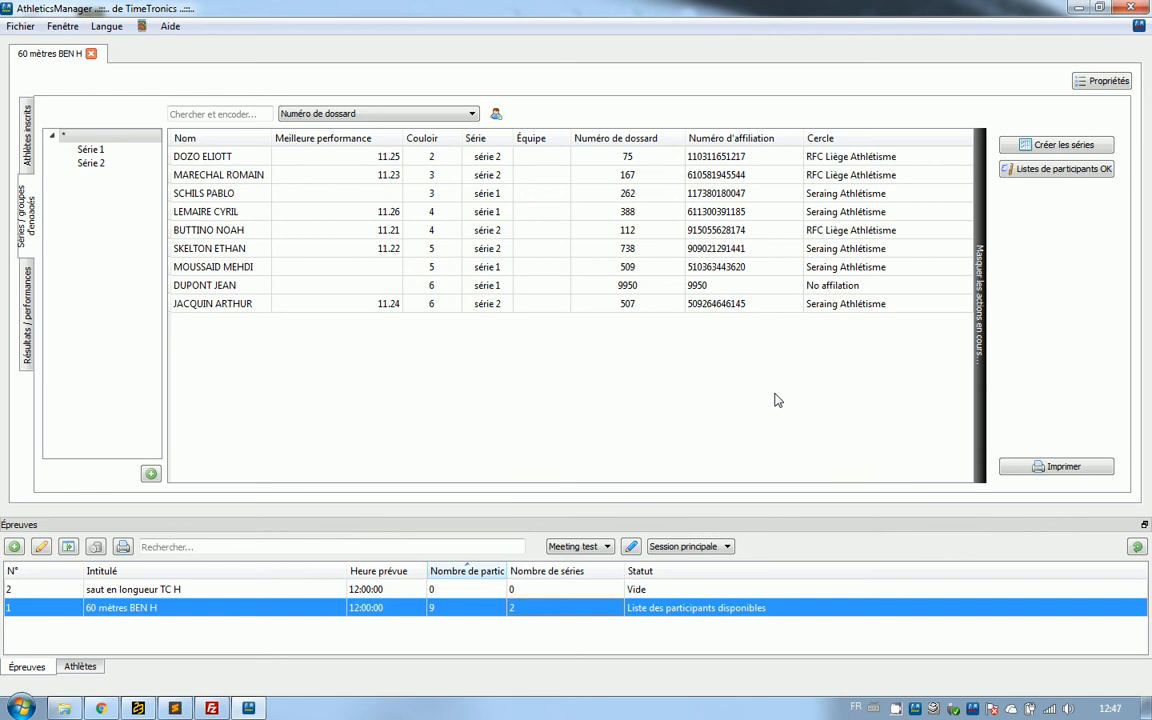
Open the print setup for the participants and replace the listed Brother printer with HP Officejet Pro 8600 (Network).
left_click(1020, 467)
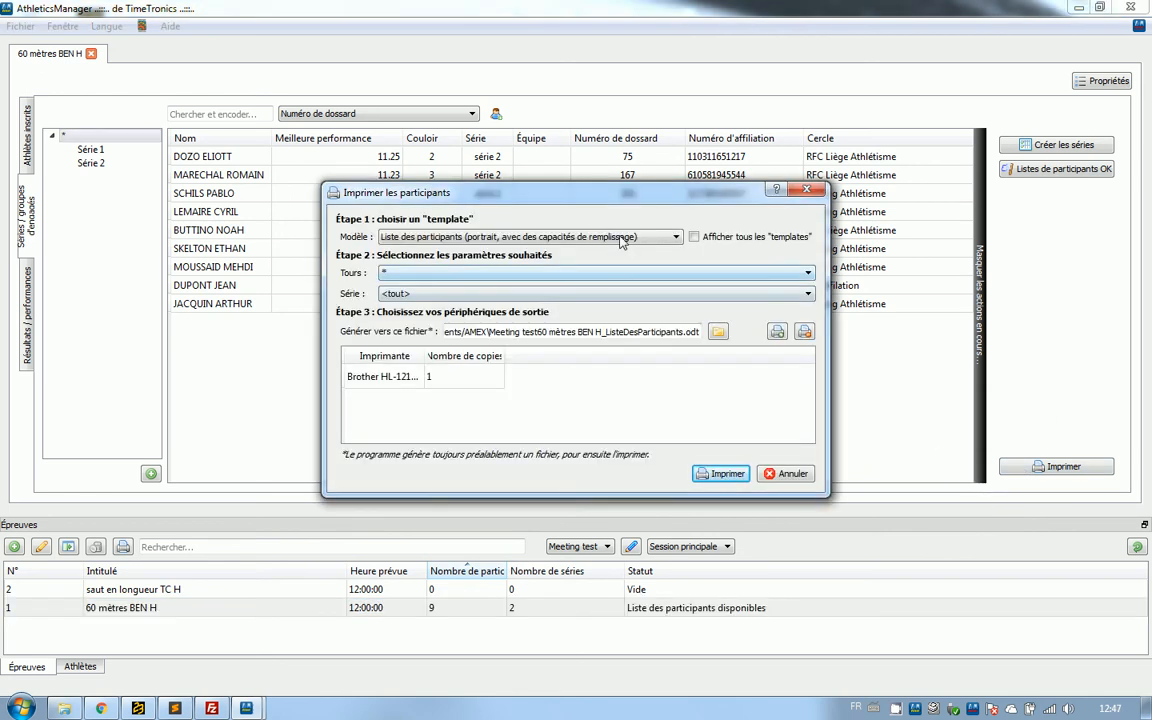
left_click_drag(588, 203, 613, 138)
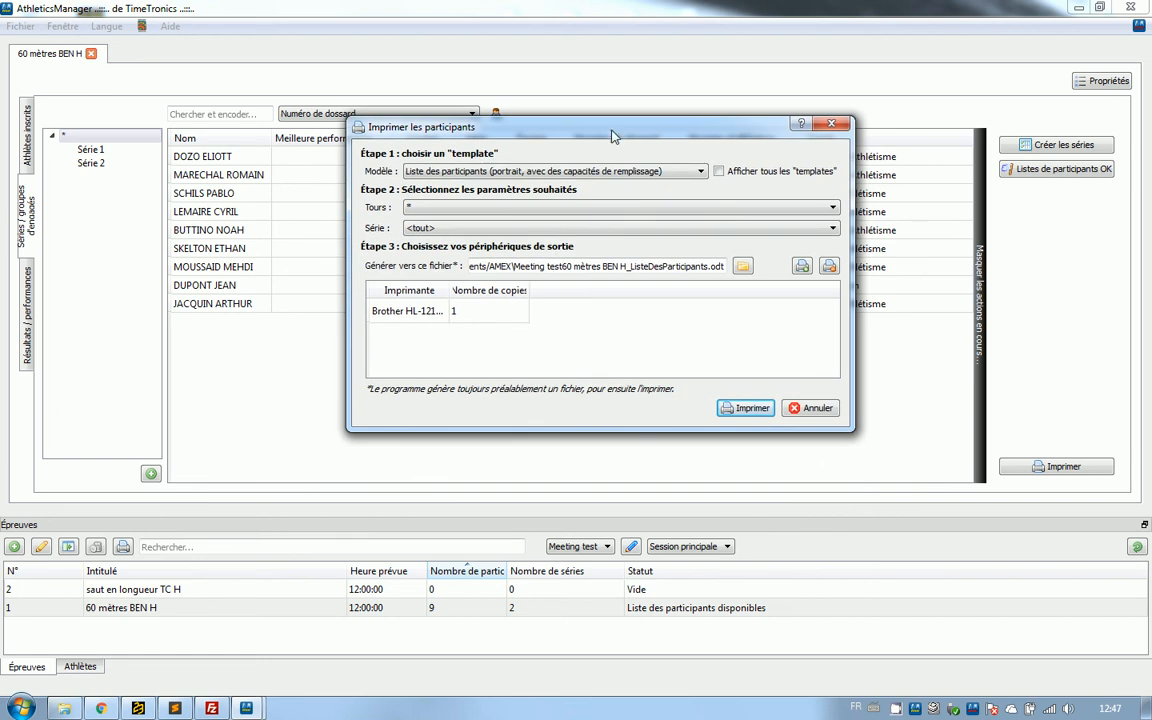
left_click(436, 312)
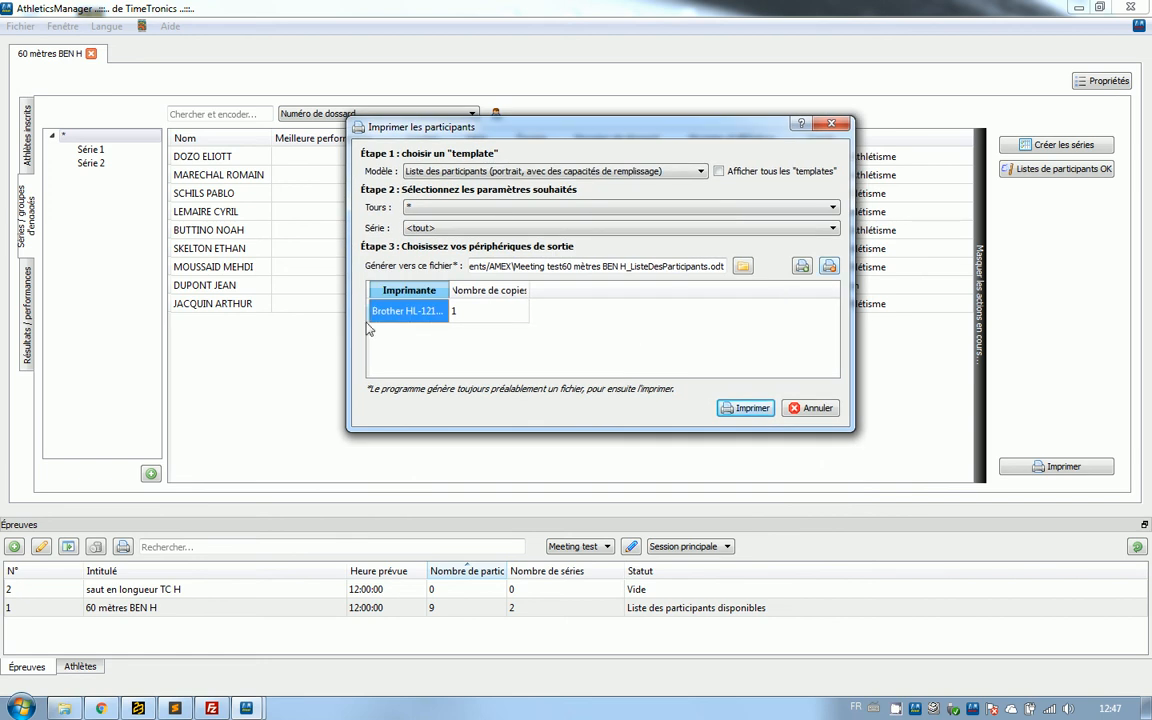
left_click(801, 267)
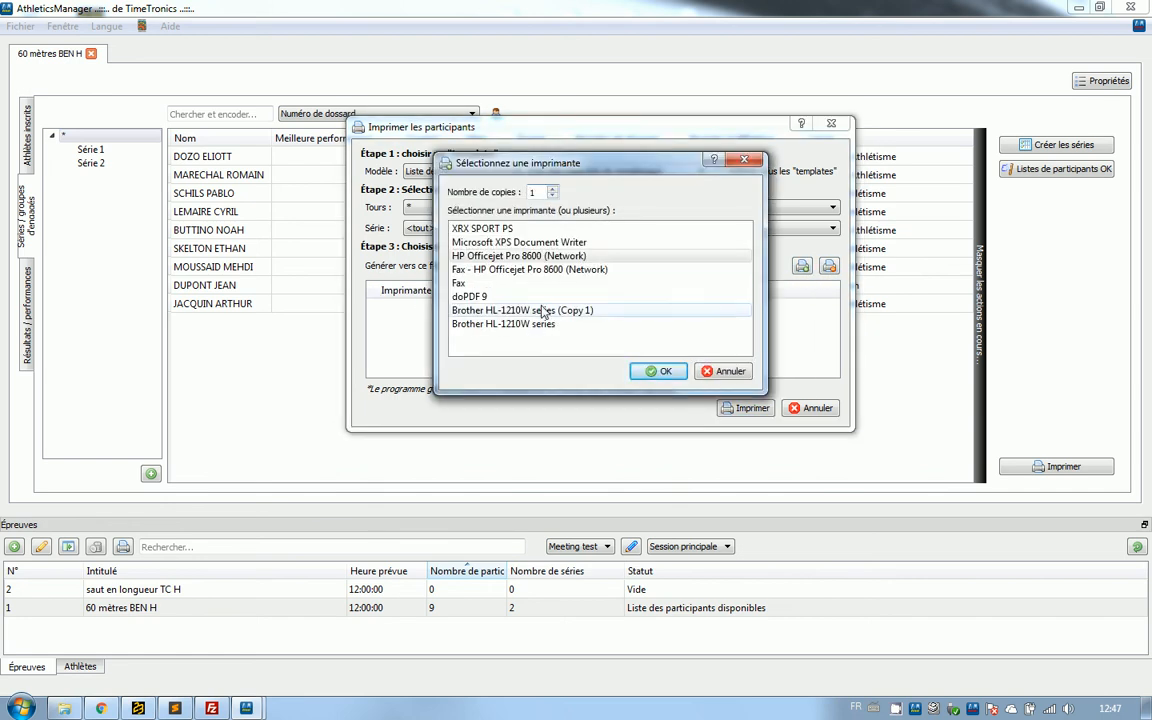
left_click(488, 323)
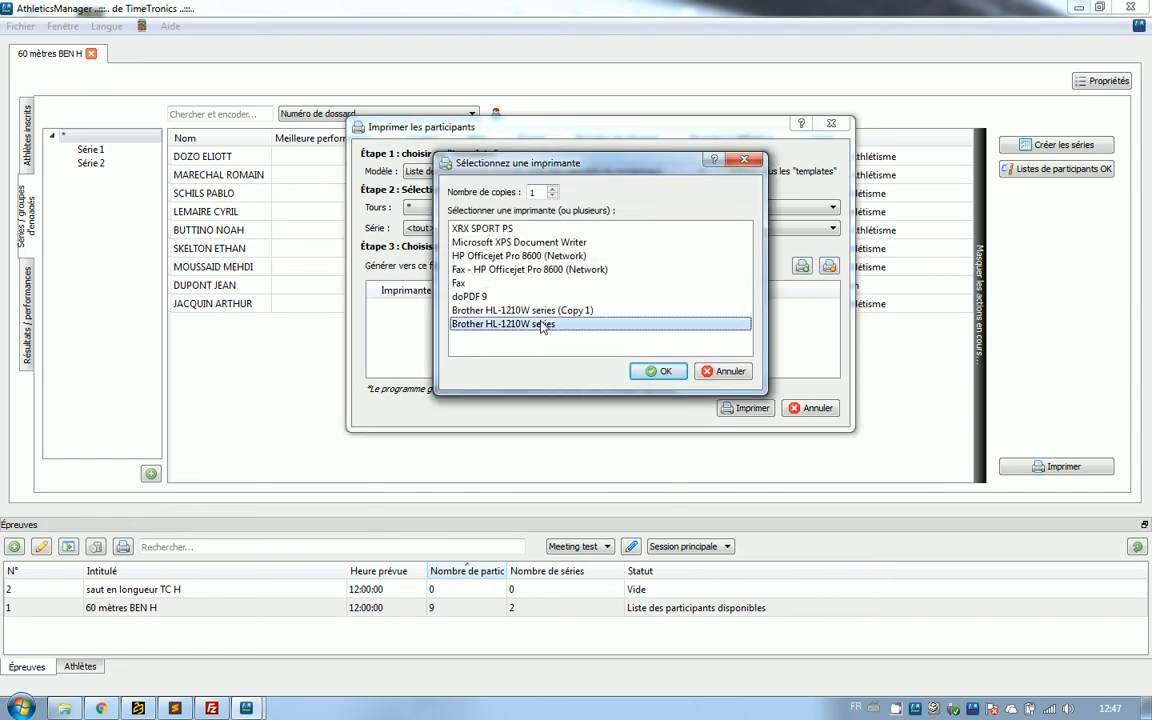
double_click(517, 256)
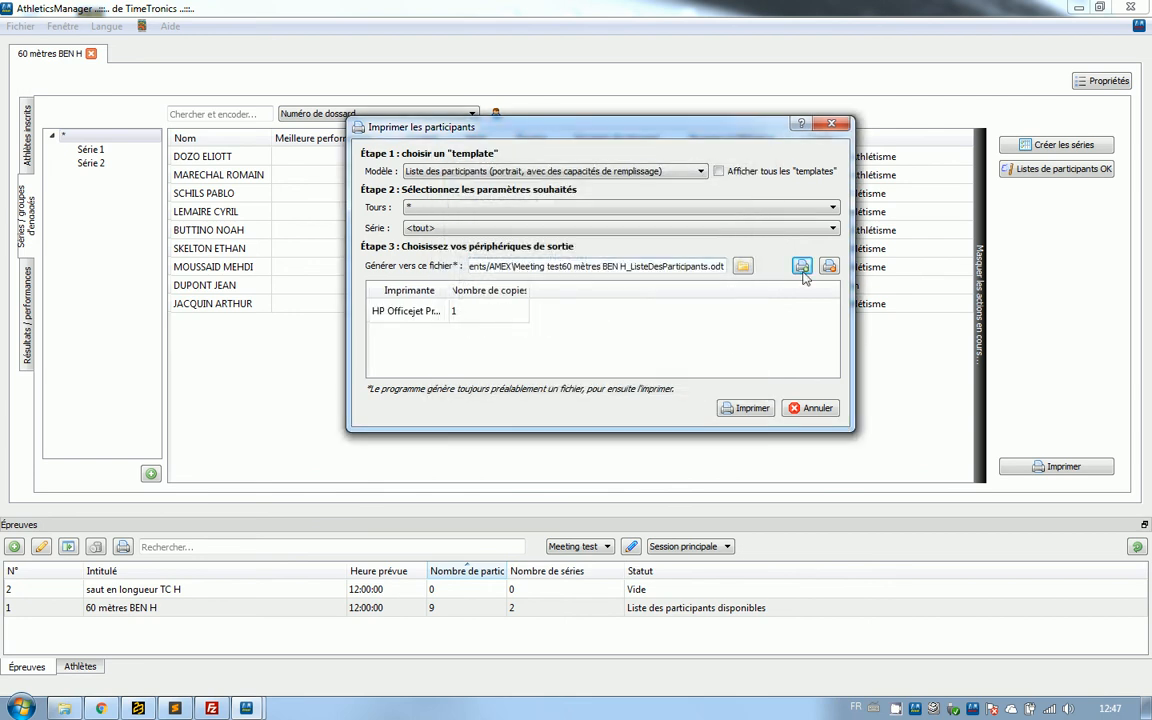
Add the Brother HL-1210W series printer to the output devices and set its number of copies to 2.
left_click(801, 266)
left_click(488, 324)
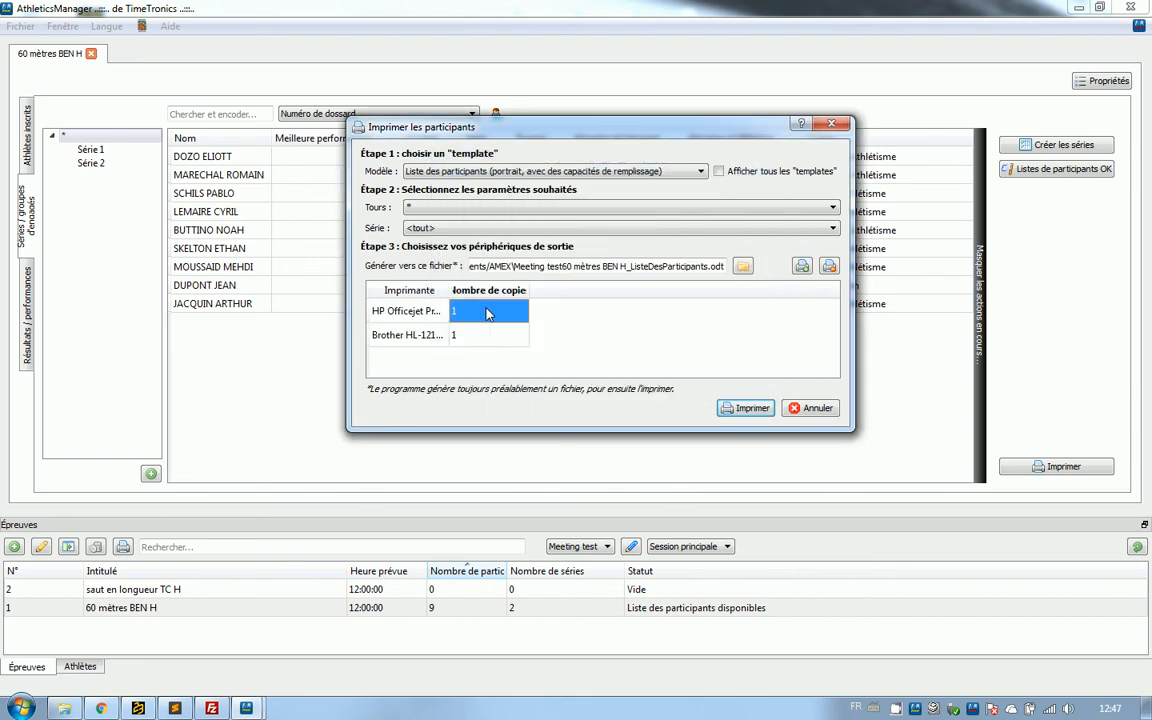
left_click(495, 335)
type("2")
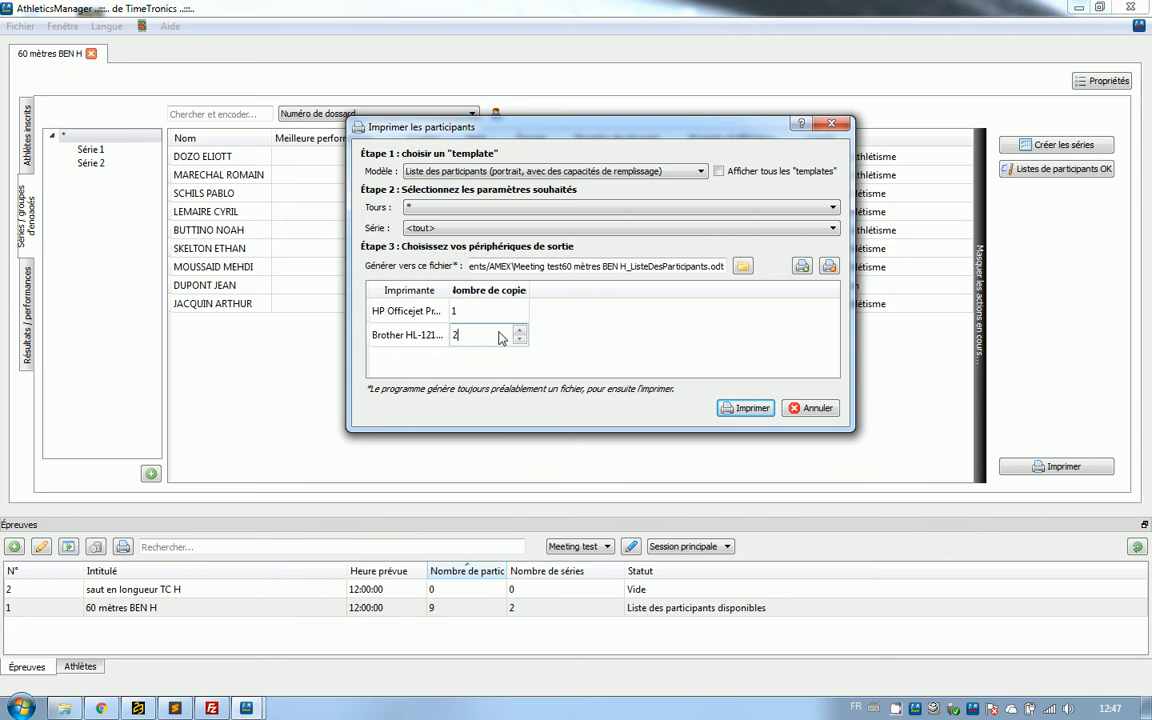
left_click(709, 355)
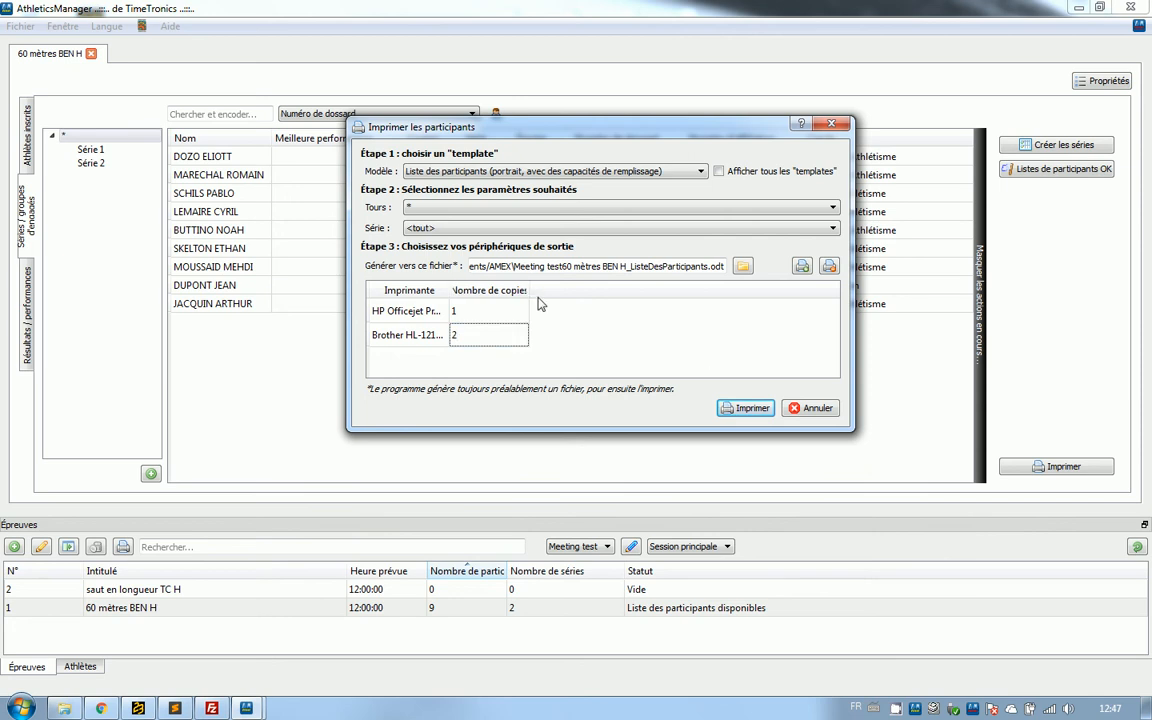
Widen the Imprimante and Nombre de copies columns to show their full text and reposition the print dialog.
left_click_drag(452, 290, 524, 290)
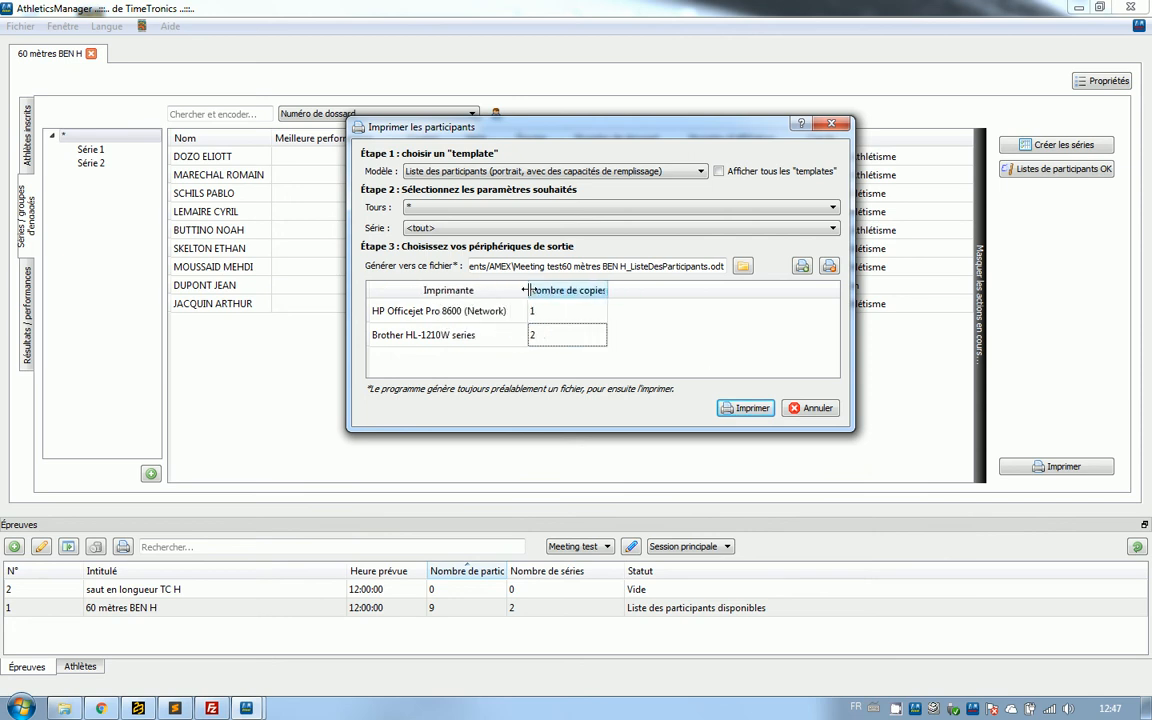
left_click_drag(606, 291, 629, 291)
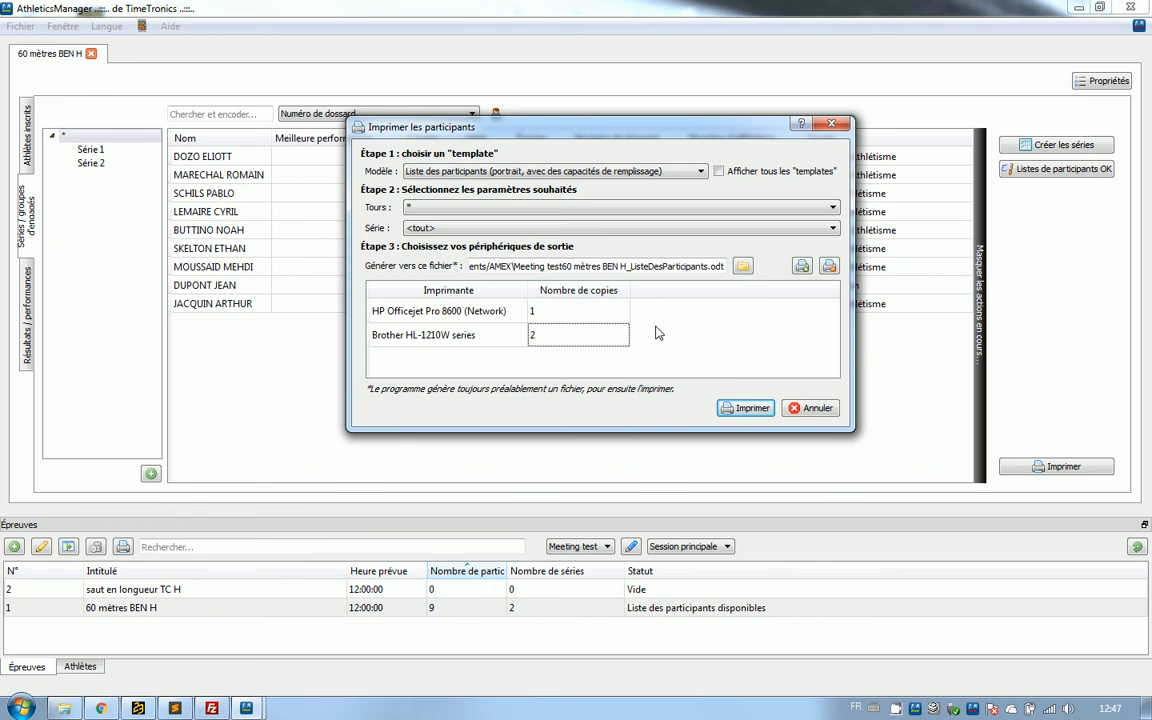
left_click_drag(667, 129, 640, 181)
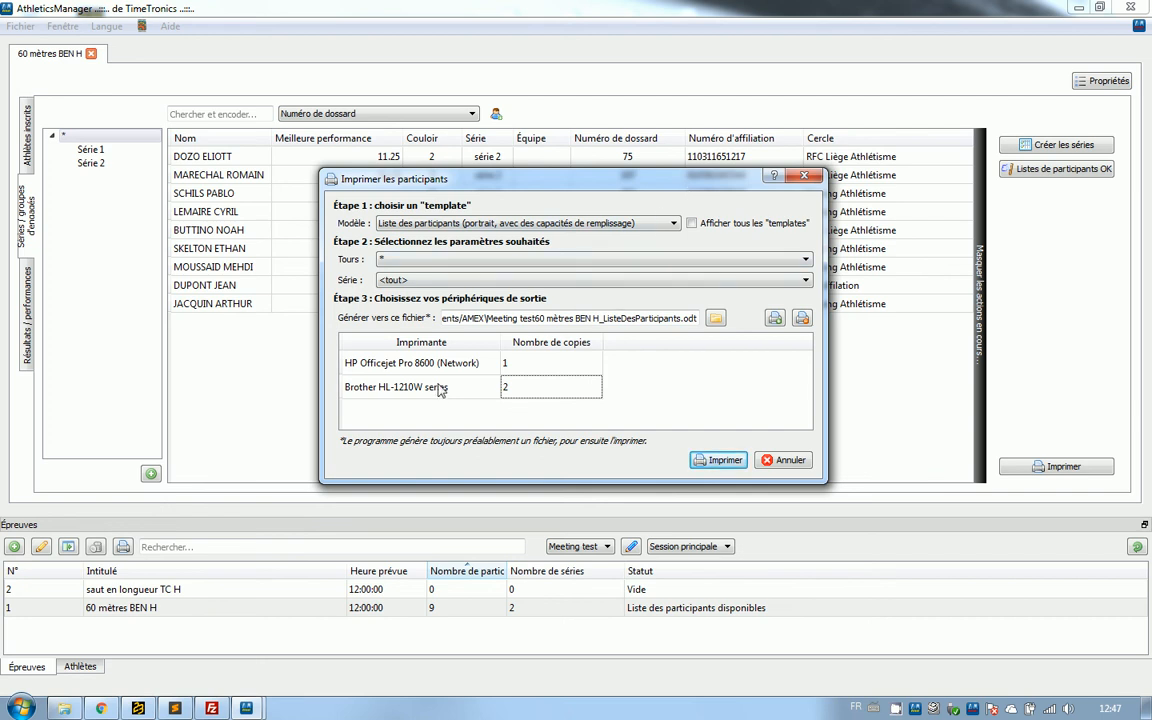
Close the participant print setup and register the third athlete matching bib number 3484 in the saut en longueur TC H event.
left_click(804, 176)
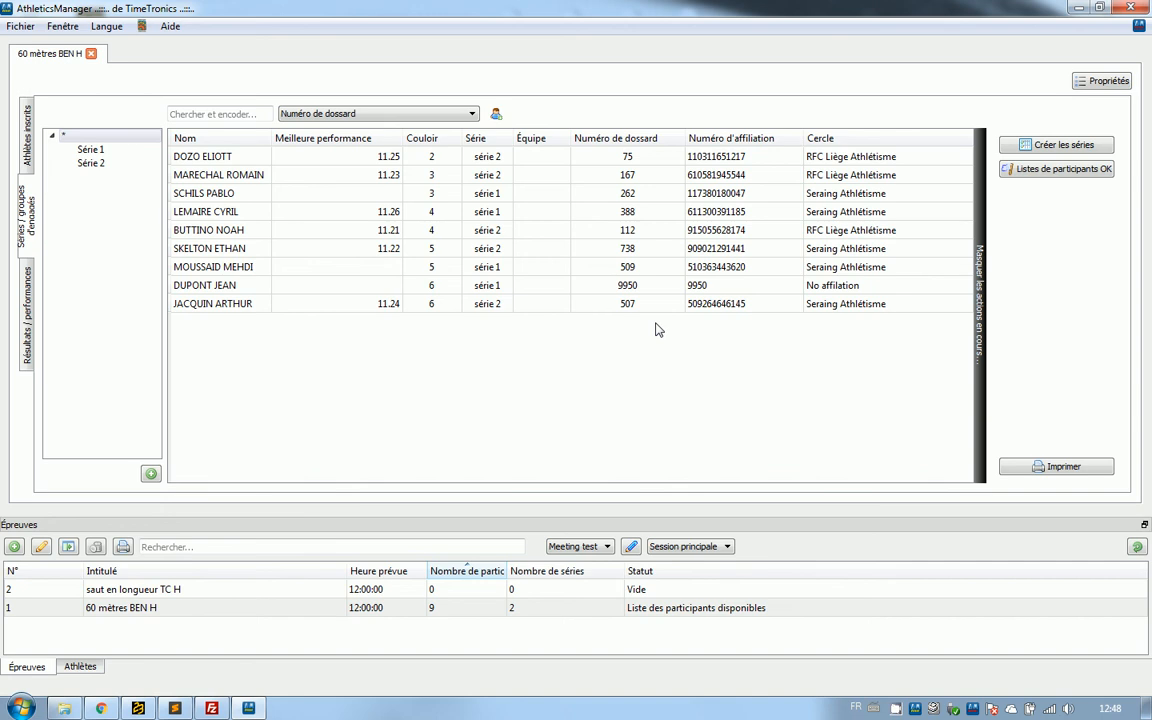
double_click(213, 598)
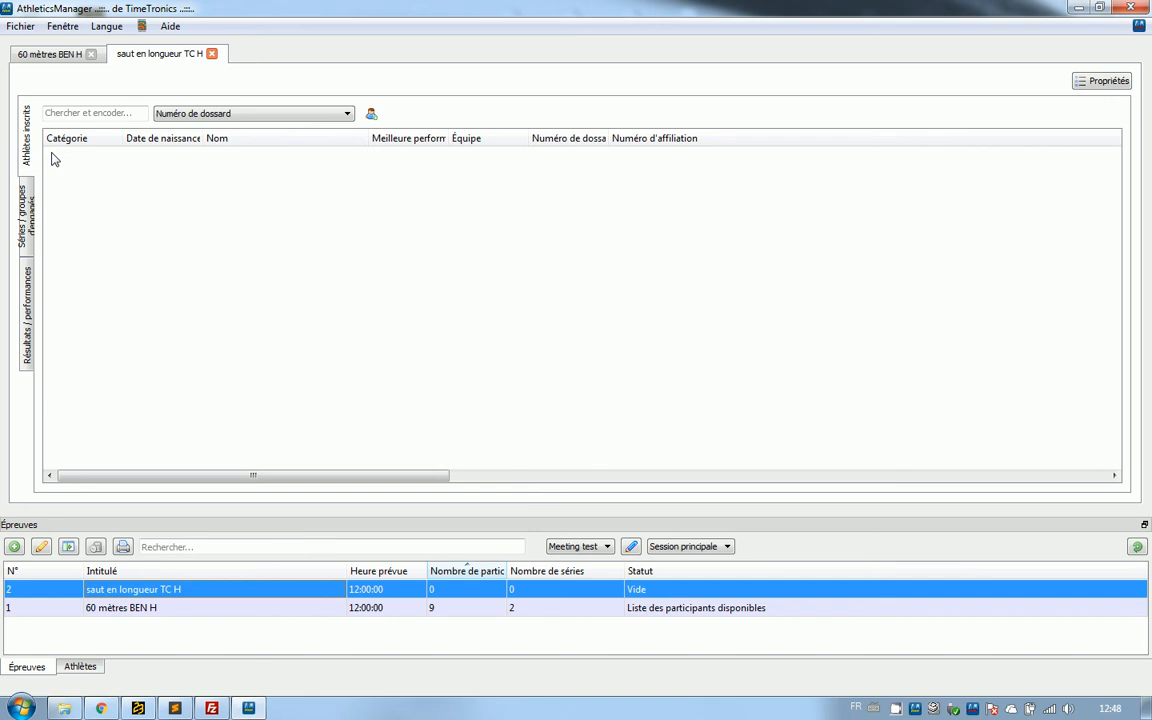
left_click(100, 108)
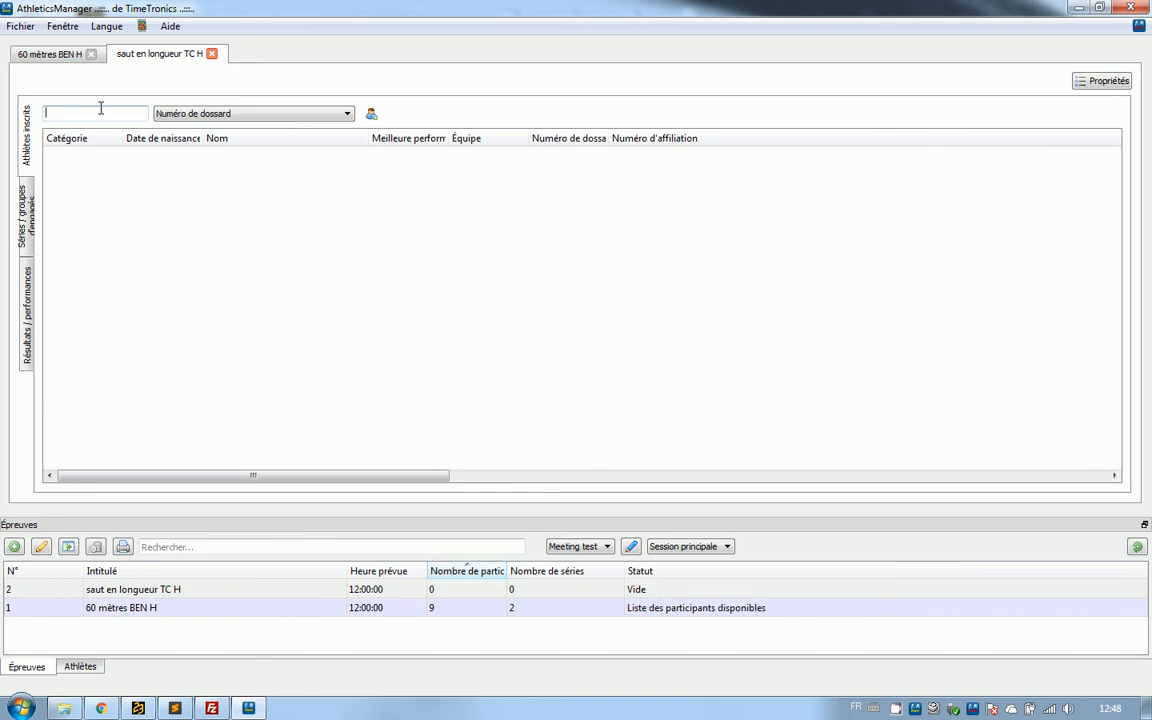
type("3484")
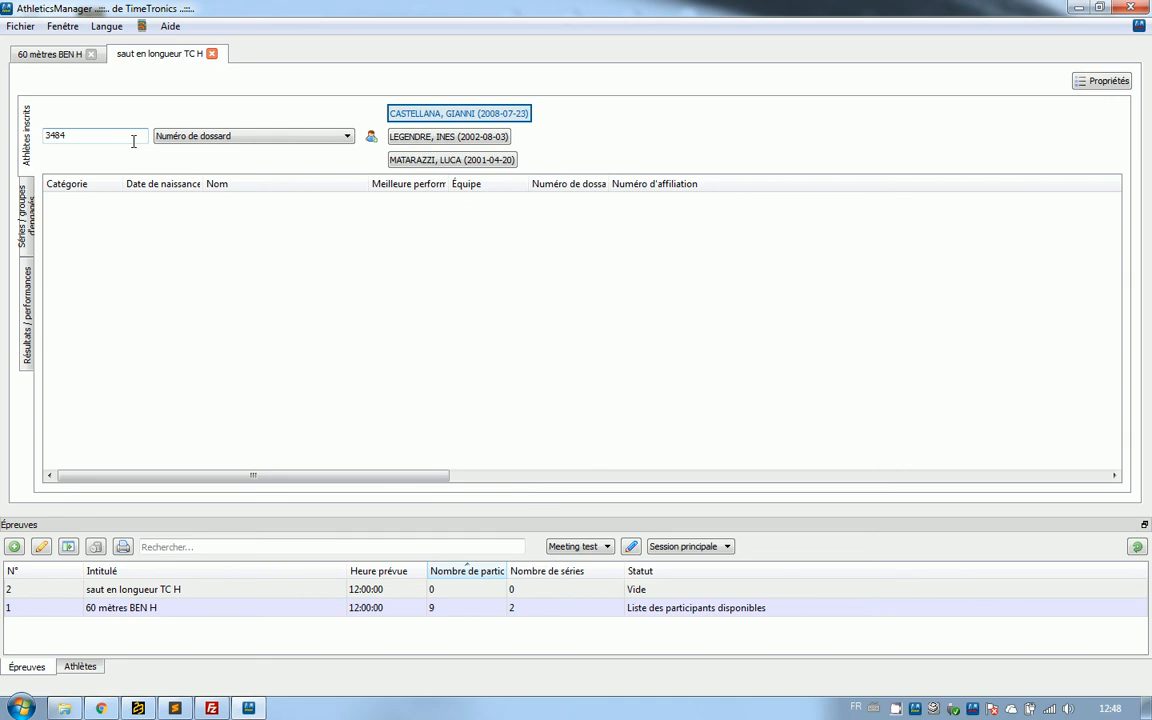
left_click(451, 163)
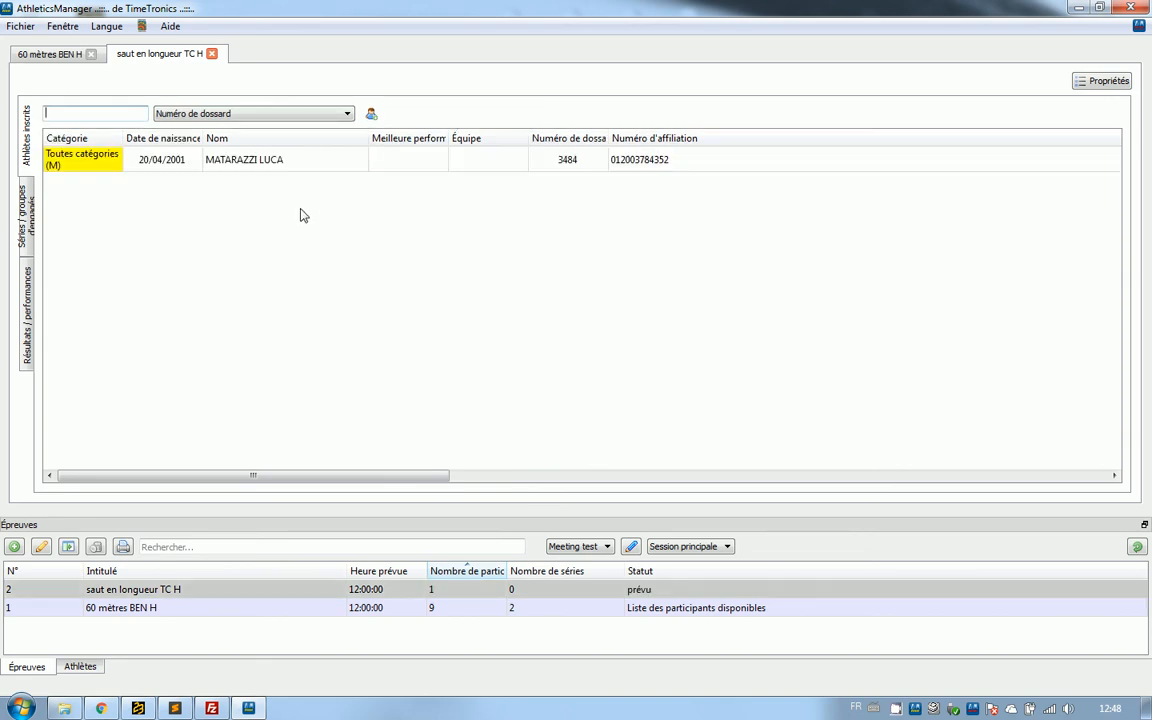
Distribute the saut en longueur TC H participants into groups and mark the participant lists of the whole round as OK.
left_click(29, 200)
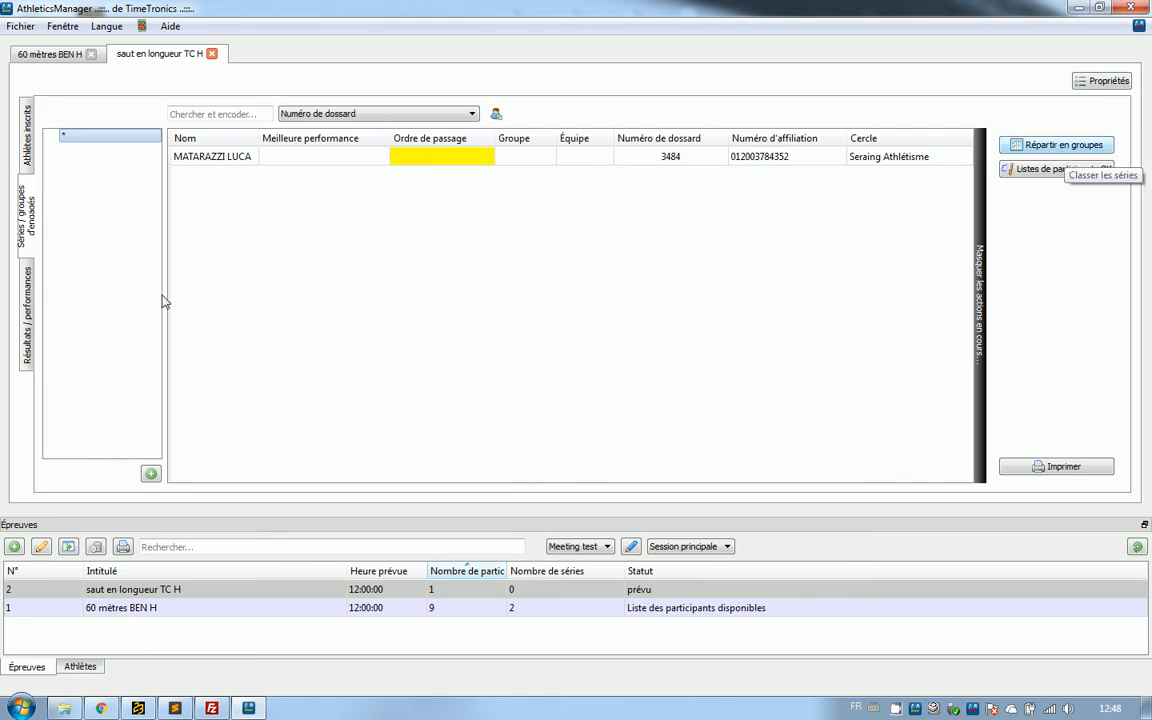
left_click(1040, 145)
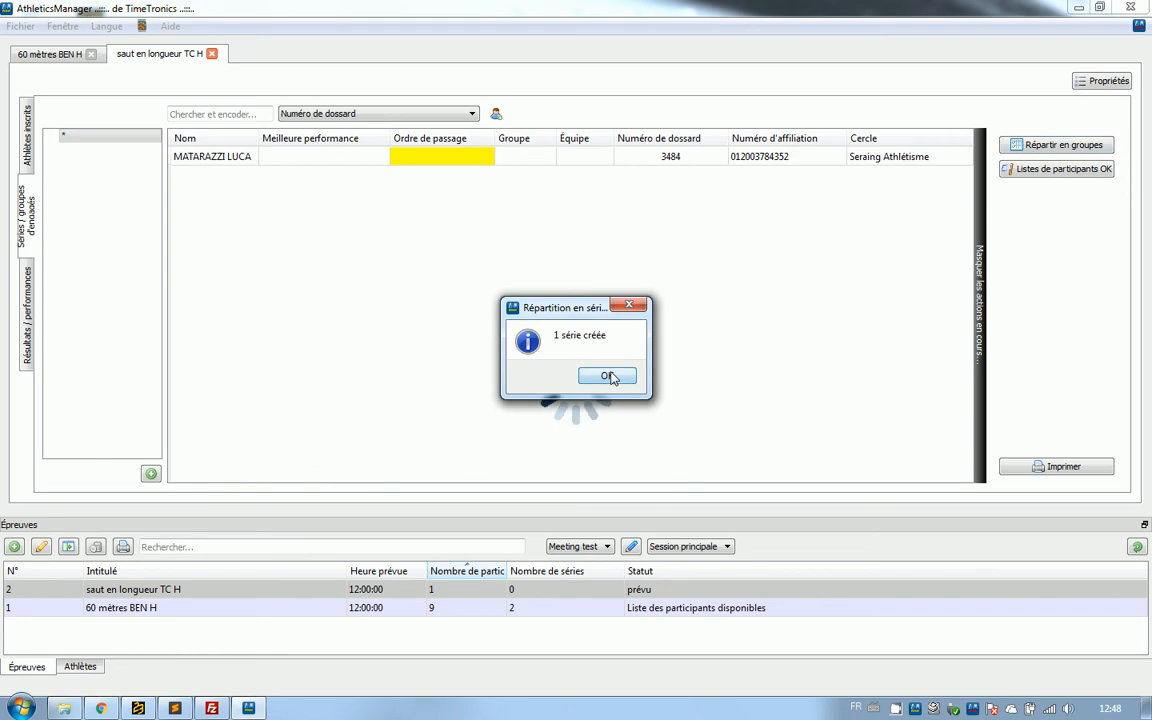
left_click(607, 376)
left_click(88, 152)
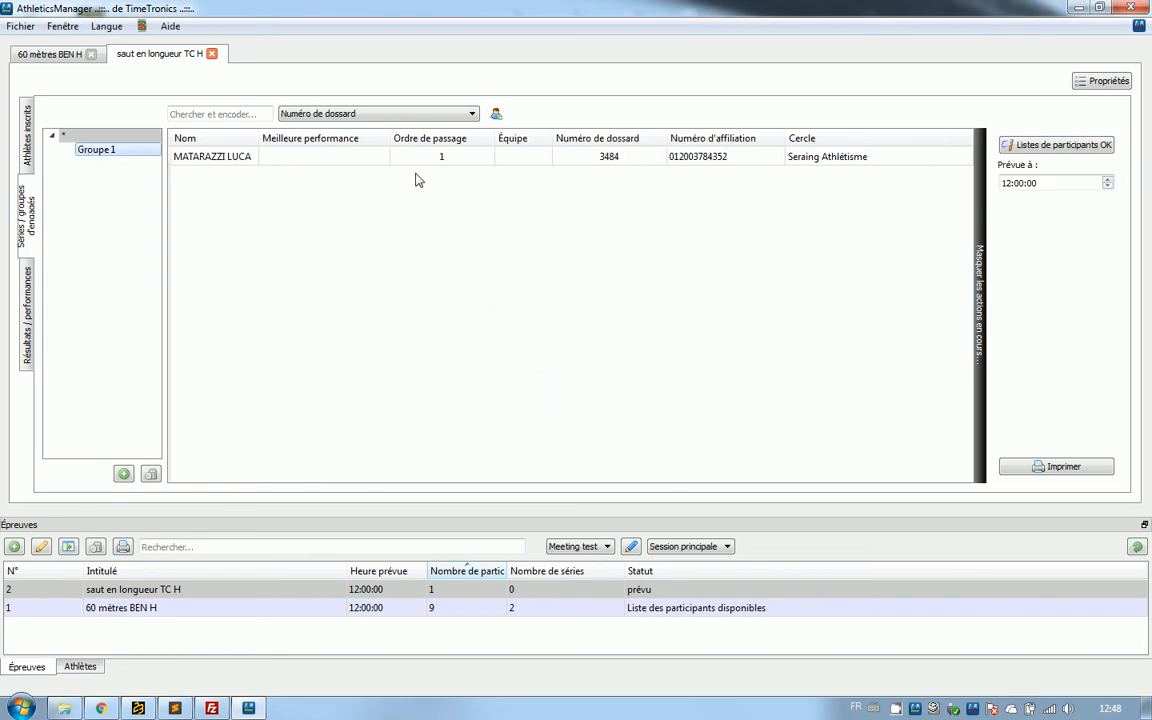
left_click(139, 137)
left_click(1060, 169)
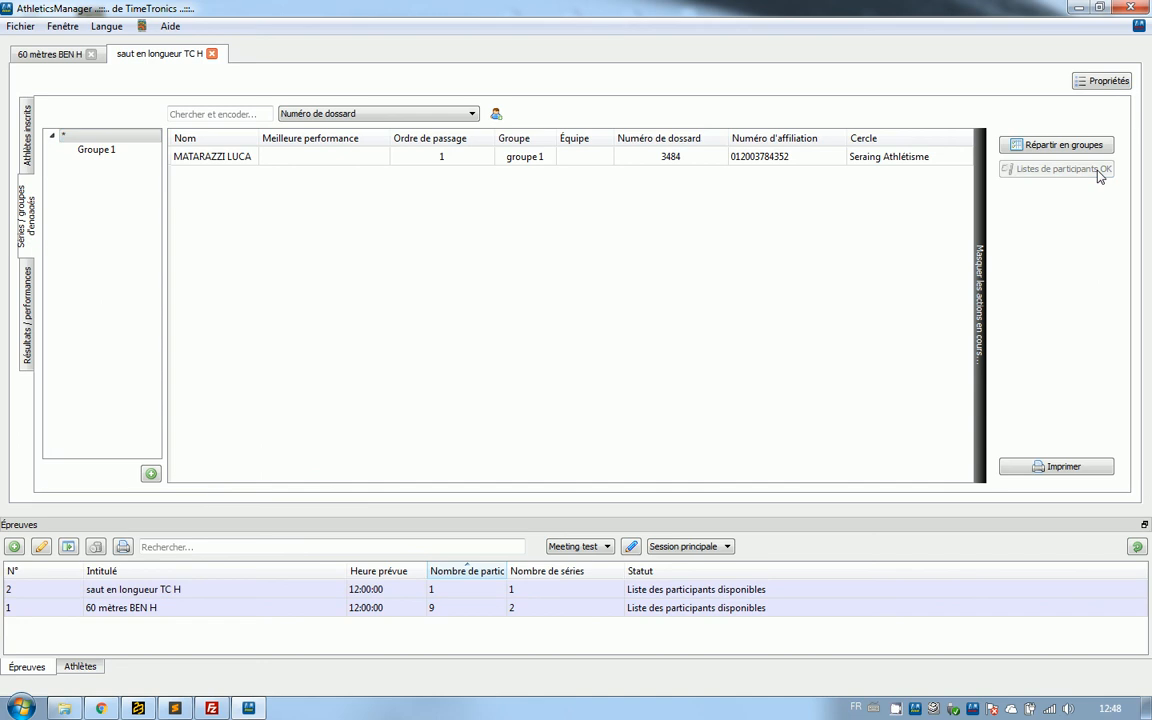